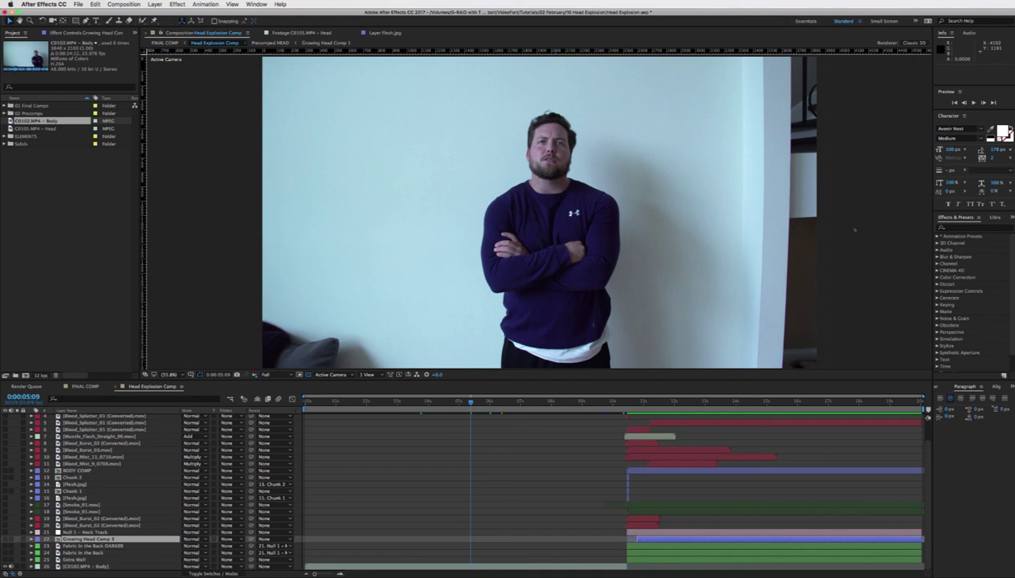
# Open the Body clip from the project as footage and scrub through it to review the recorded performance.
pyautogui.click(94, 332)
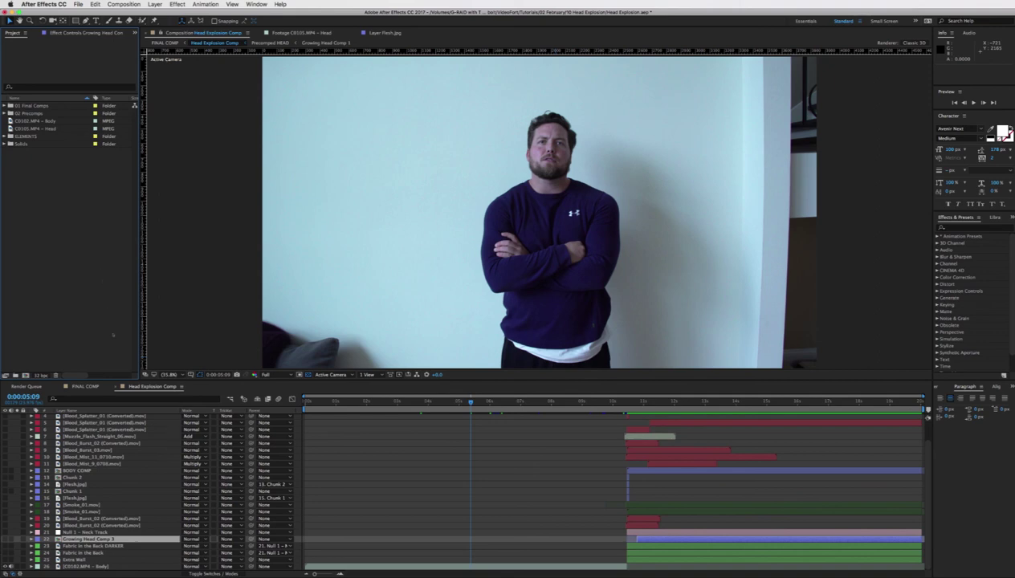
pyautogui.doubleClick(36, 120)
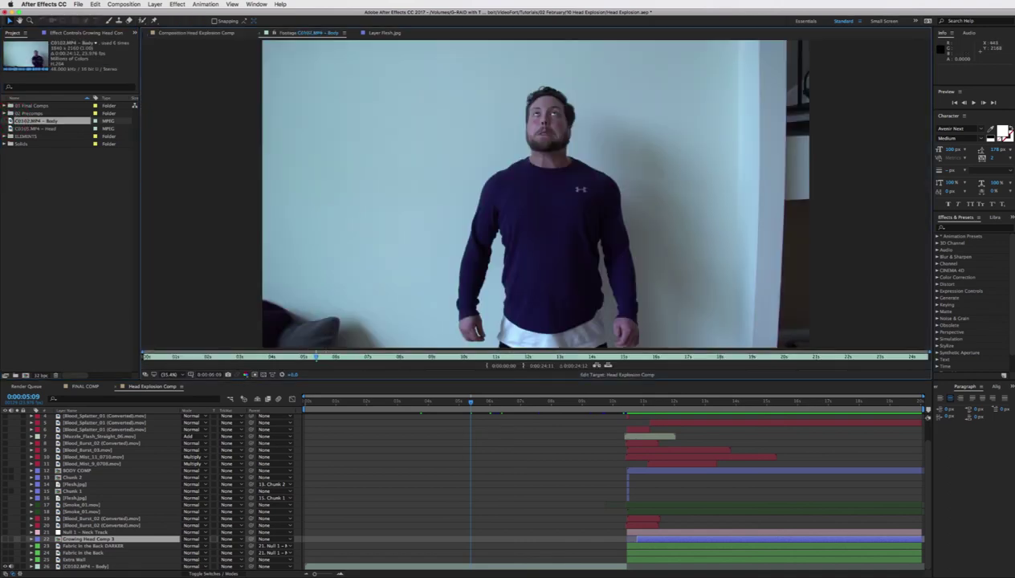
pyautogui.click(317, 356)
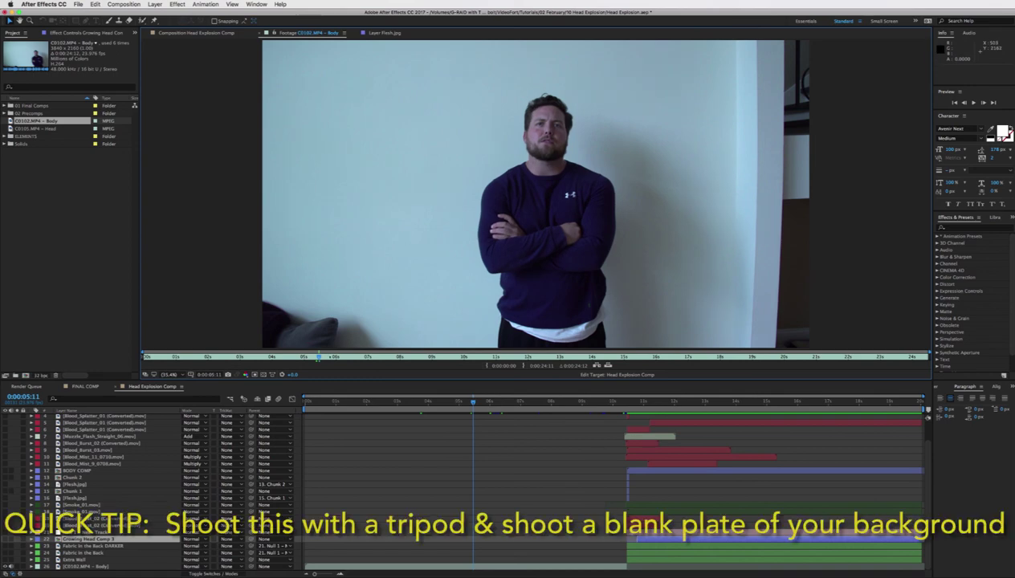
pyautogui.moveTo(273, 358); pyautogui.dragTo(205, 356)
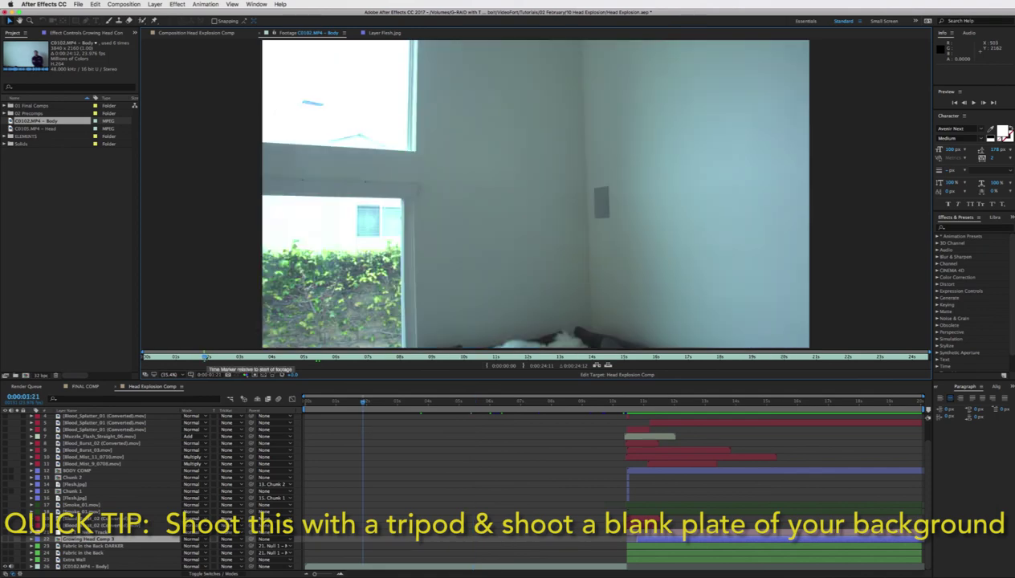
pyautogui.moveTo(206, 357); pyautogui.dragTo(702, 358)
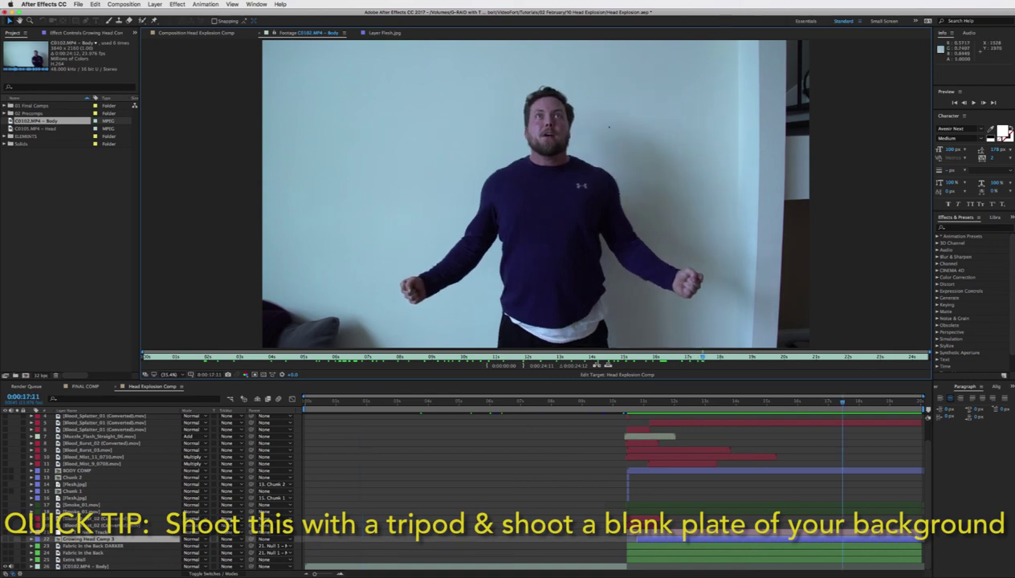
# Open the Head clip from the project as footage and scrub through it to review the head movements.
pyautogui.click(53, 124)
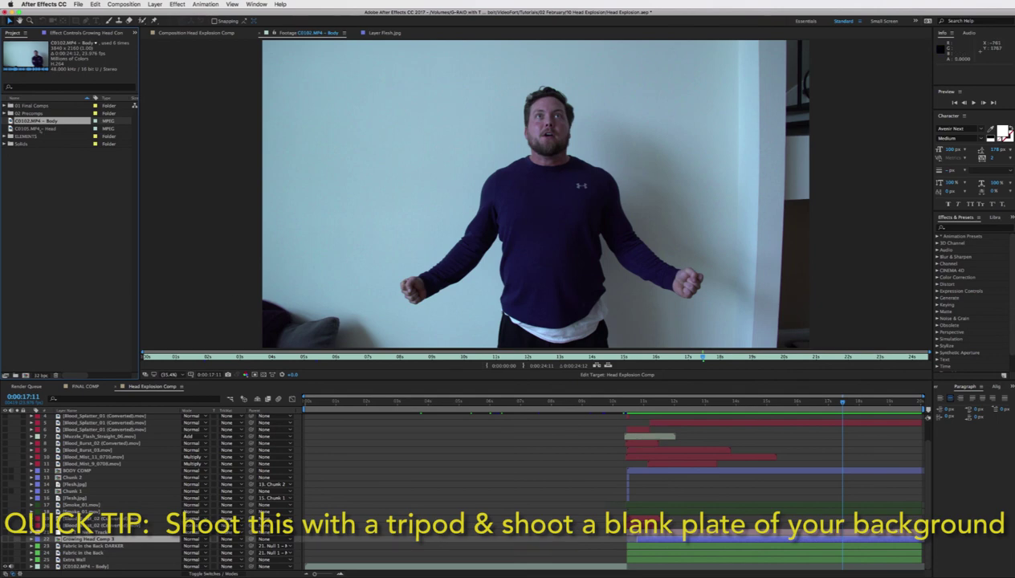
pyautogui.click(41, 129)
pyautogui.doubleClick(15, 127)
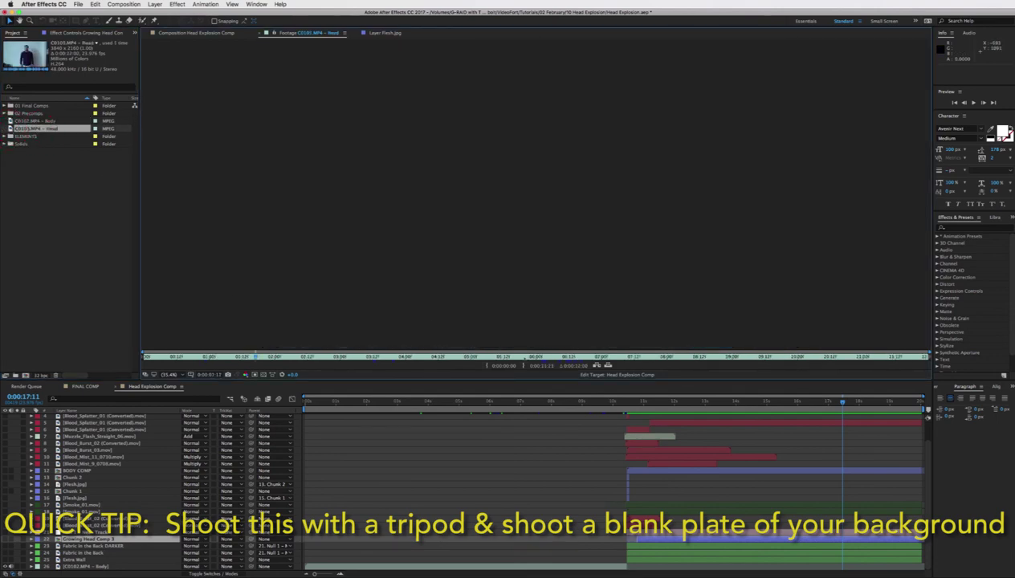
pyautogui.moveTo(514, 356); pyautogui.dragTo(465, 354)
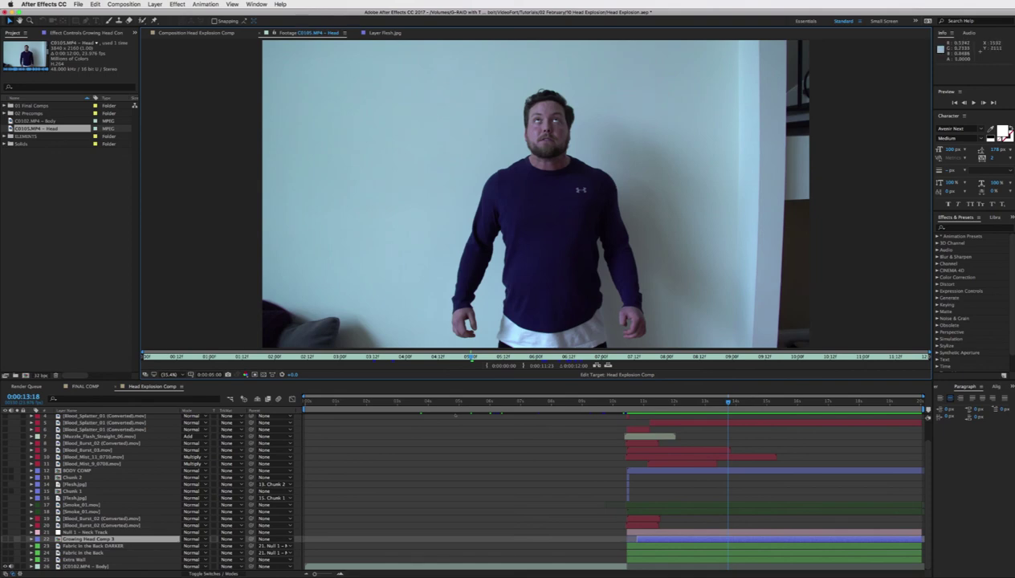
pyautogui.moveTo(452, 358); pyautogui.dragTo(426, 355)
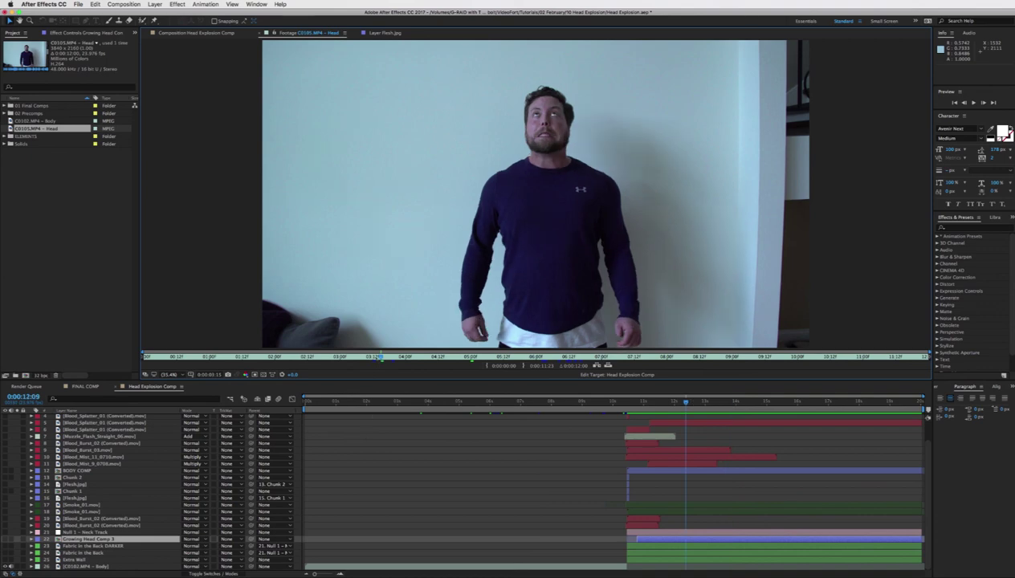
pyautogui.moveTo(378, 357); pyautogui.dragTo(329, 357)
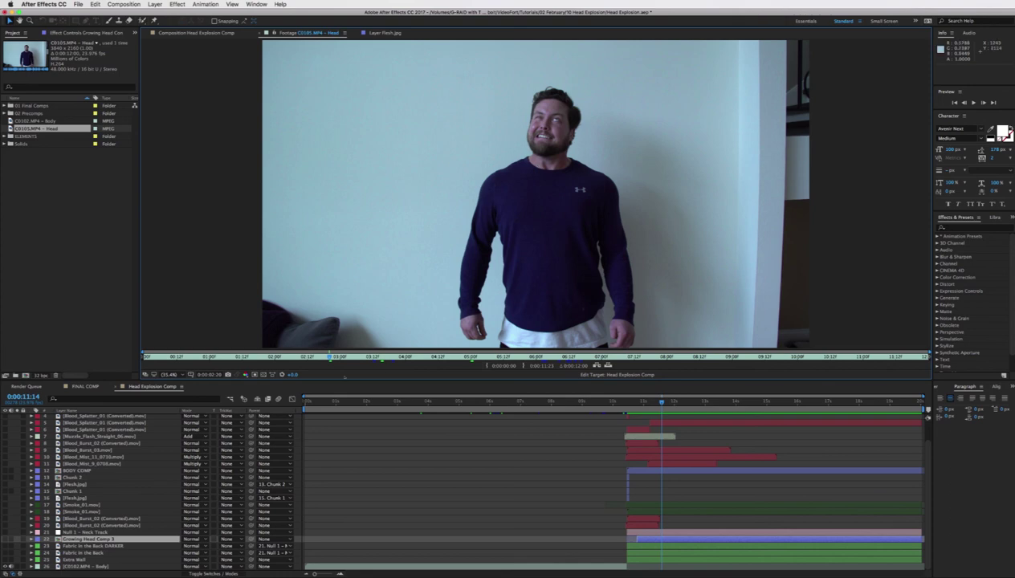
pyautogui.press('pagedown')
pyautogui.press('pagedown')
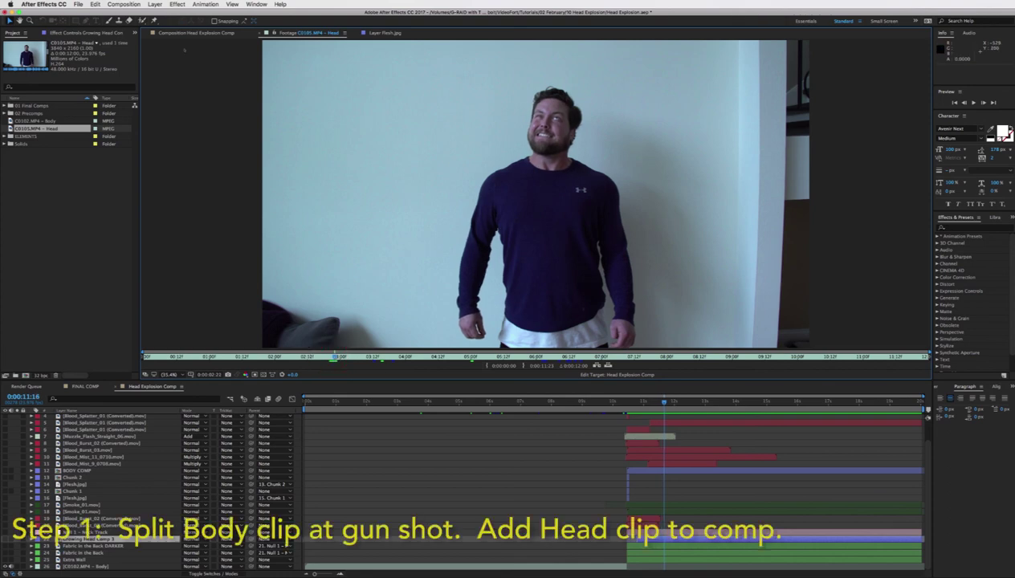
# Return to the Head Explosion Comp and compare the Body and Head clips in the project, leaving the Body clip selected.
pyautogui.click(198, 33)
pyautogui.click(38, 120)
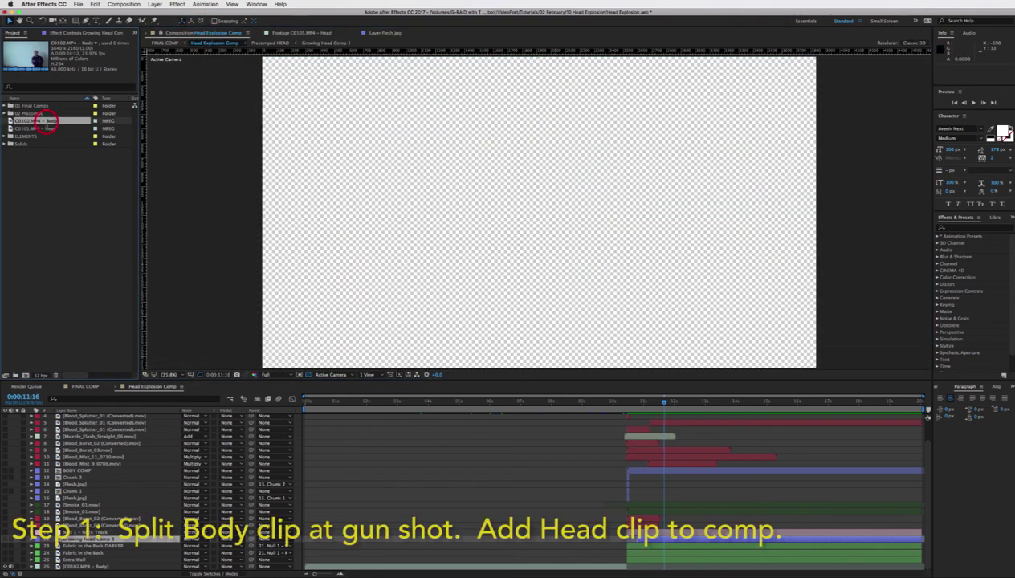
pyautogui.click(45, 129)
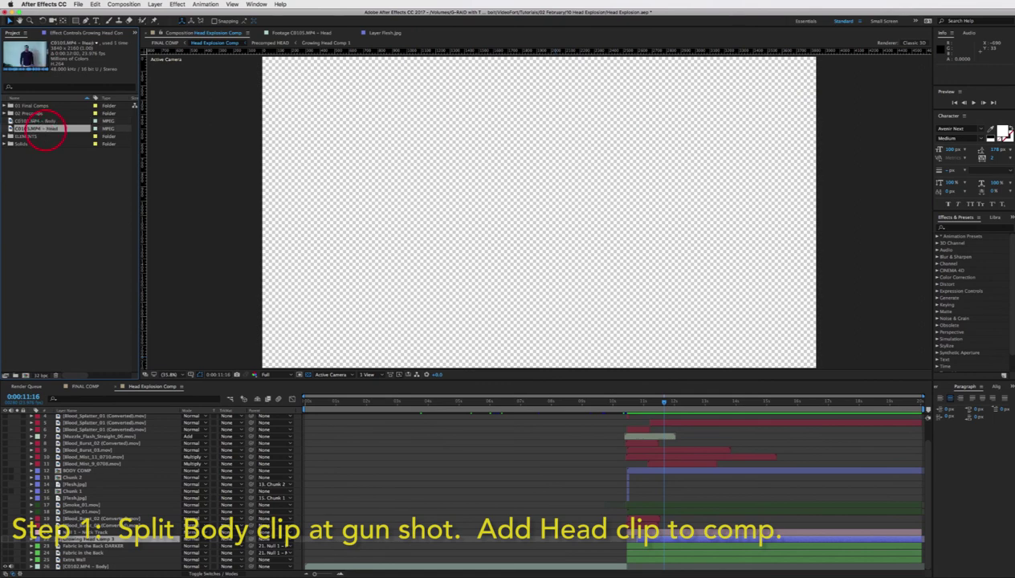
pyautogui.click(26, 121)
pyautogui.click(25, 128)
pyautogui.click(28, 121)
pyautogui.click(28, 129)
pyautogui.click(27, 120)
pyautogui.moveTo(20, 121); pyautogui.dragTo(77, 319)
pyautogui.moveTo(30, 366); pyautogui.dragTo(19, 125)
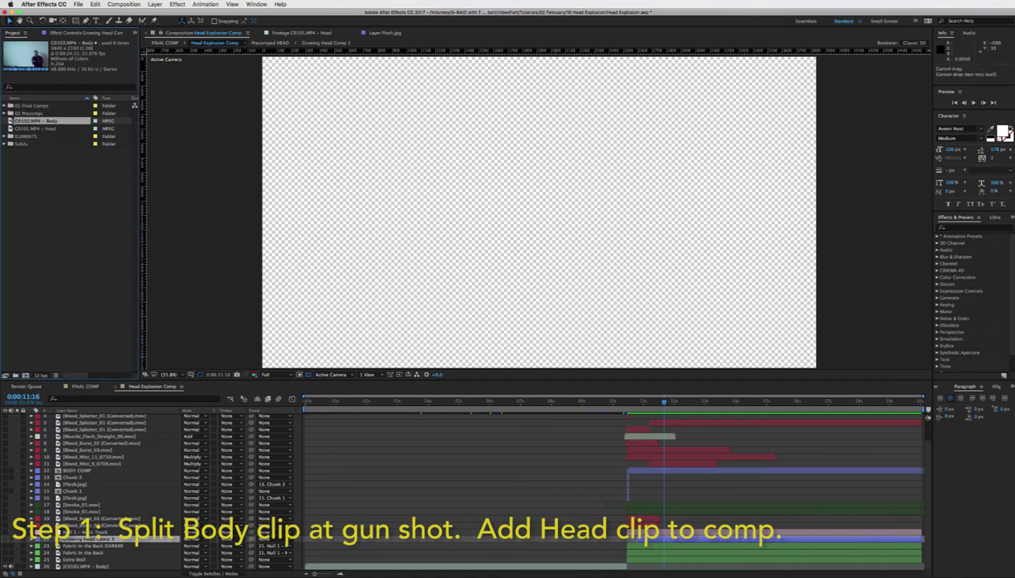
# Examine the Body layer around the moments before the gunshot, ending at 0:00:10:01 with that layer selected.
pyautogui.click(531, 566)
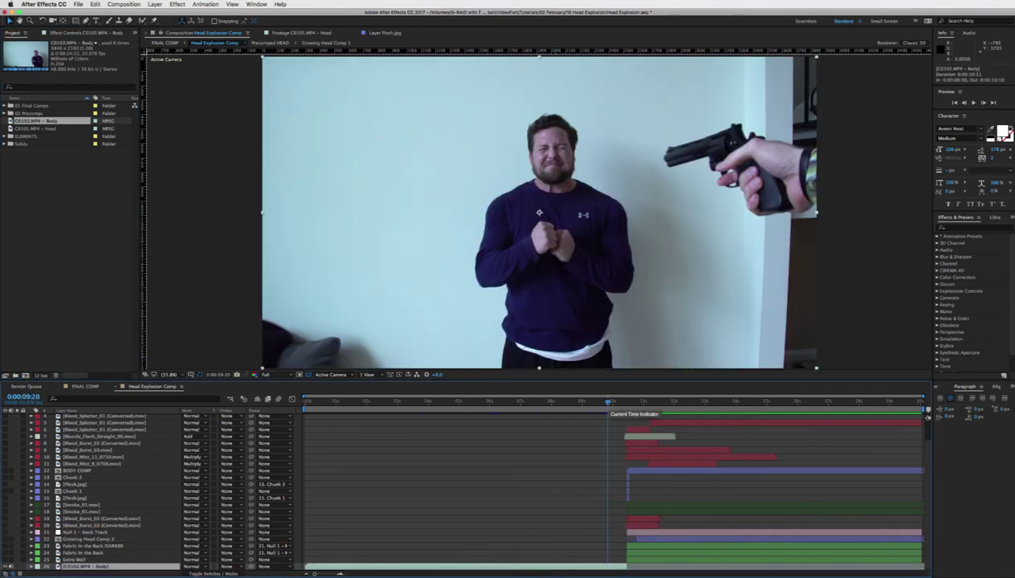
pyautogui.moveTo(608, 403)
pyautogui.mouseDown()
pyautogui.moveTo(408, 403)
pyautogui.moveTo(590, 403)
pyautogui.mouseUp()
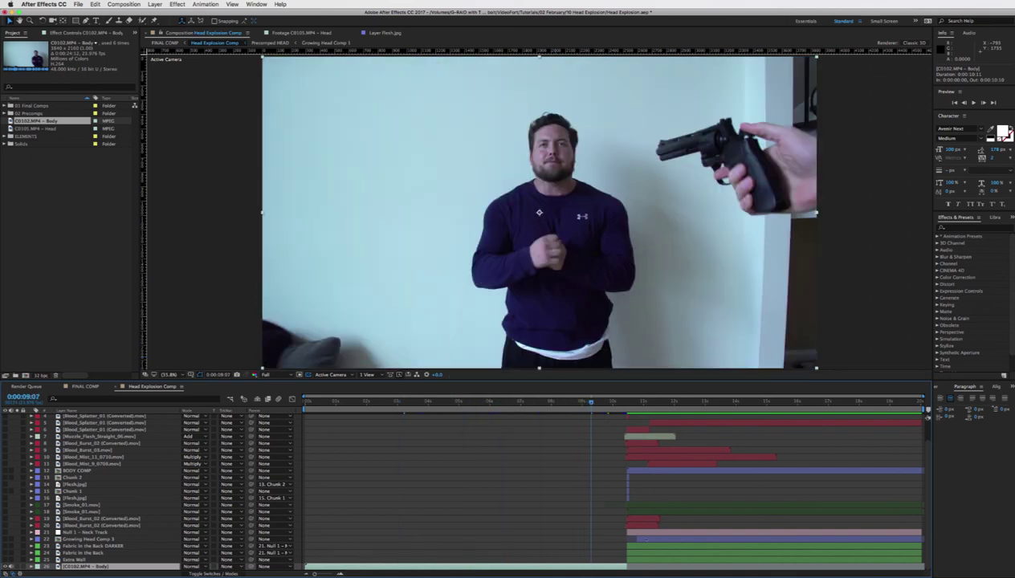
pyautogui.click(646, 539)
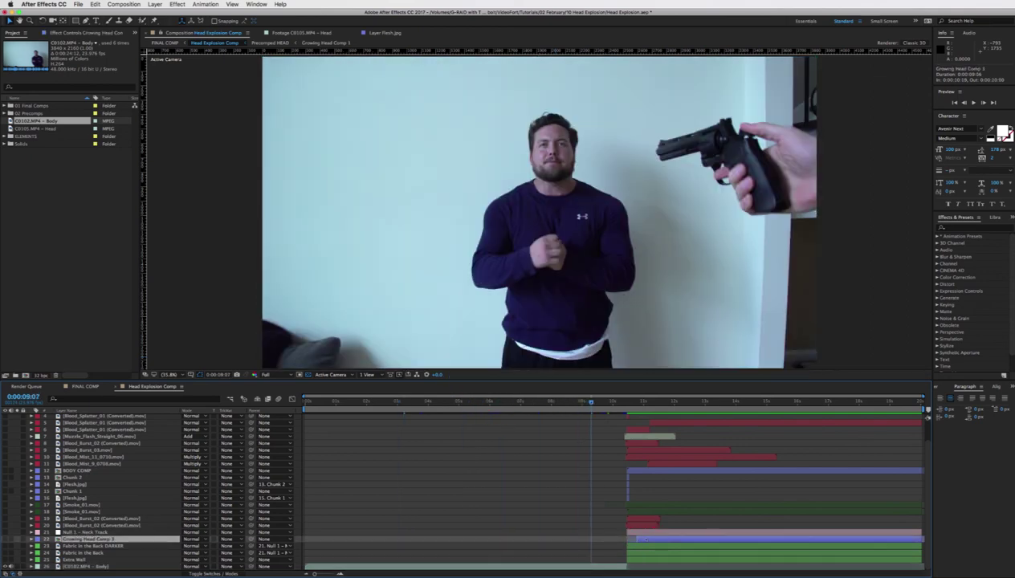
pyautogui.moveTo(592, 403); pyautogui.dragTo(614, 403)
pyautogui.click(612, 566)
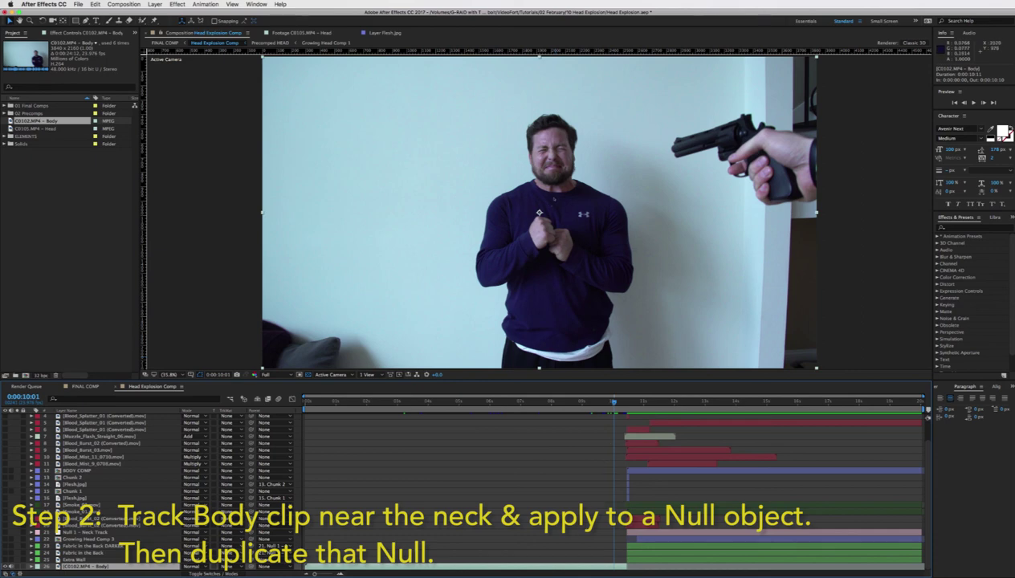
# Bring up the Tracker controls and inspect the shirt collar near the neck on the Body layer as a possible tracking area.
pyautogui.scroll(4, 539, 212)
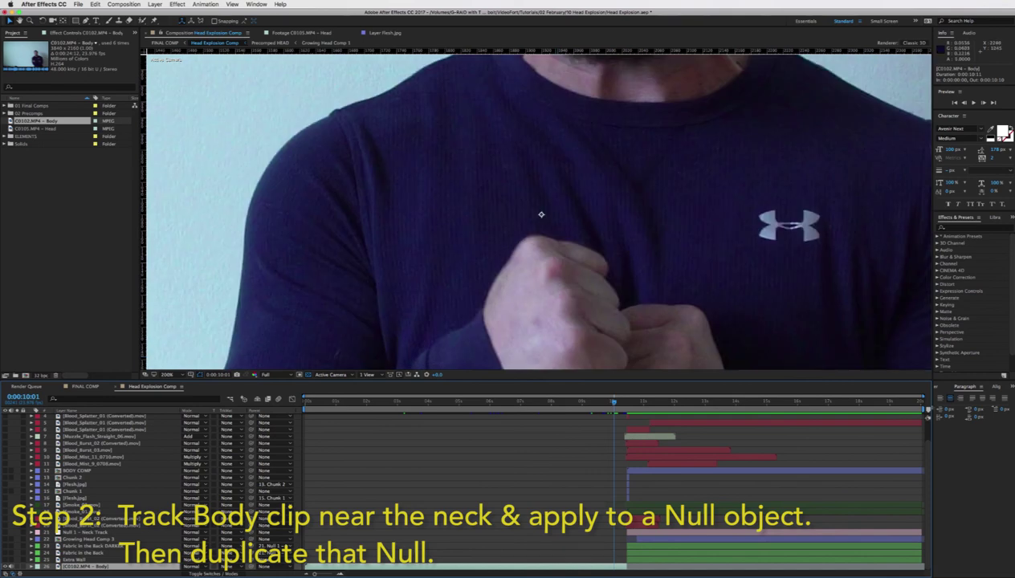
pyautogui.click(937, 386)
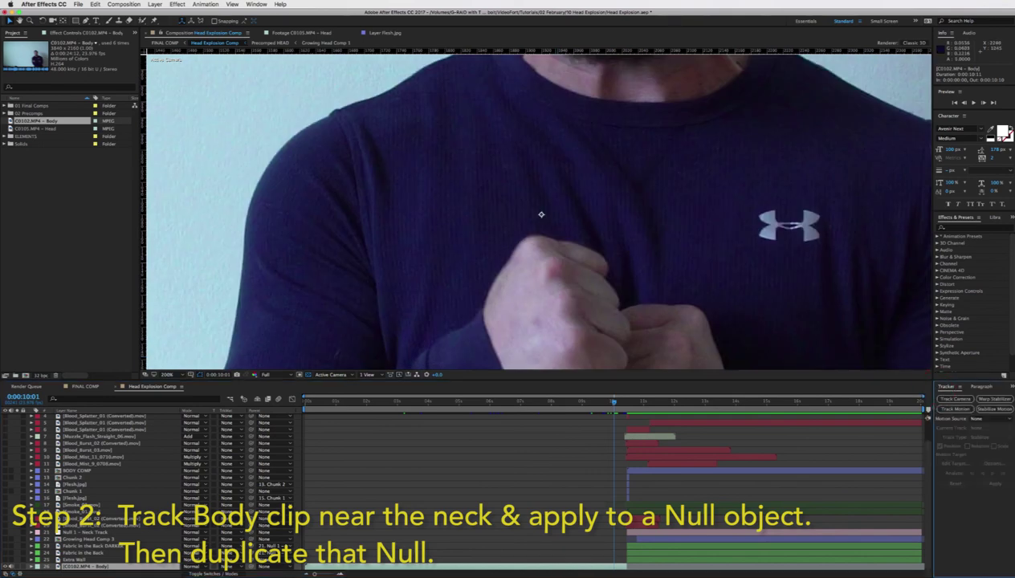
pyautogui.click(955, 409)
pyautogui.moveTo(539, 215); pyautogui.dragTo(443, 337)
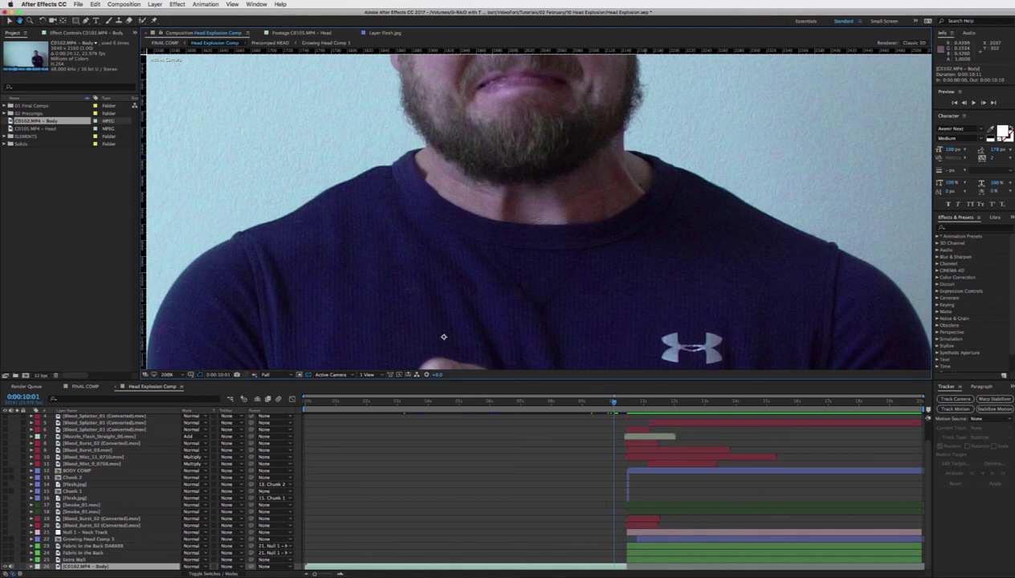
pyautogui.press('v')
pyautogui.moveTo(595, 236); pyautogui.dragTo(624, 286)
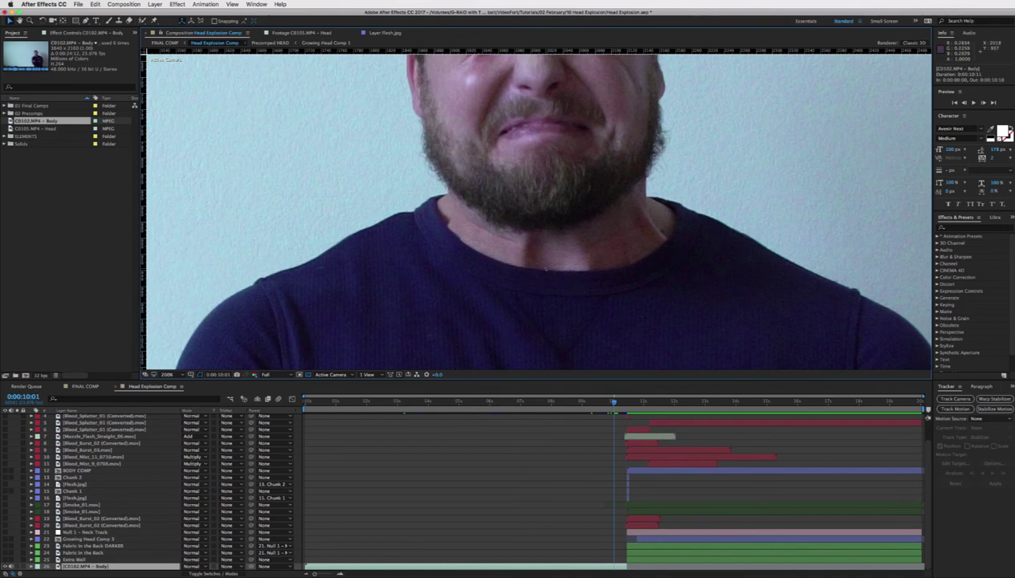
pyautogui.hotkey('shift', '/')
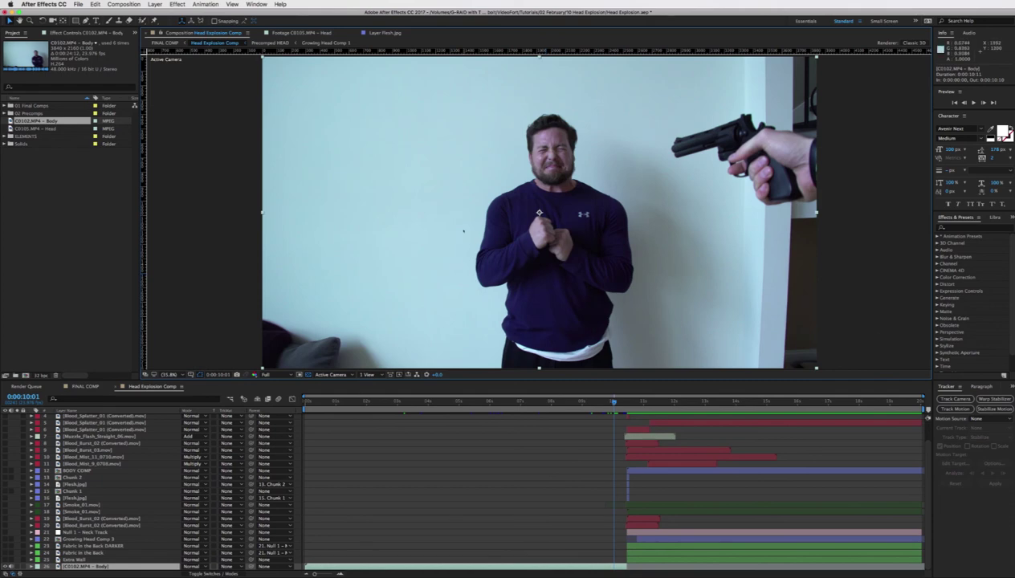
pyautogui.click(155, 4)
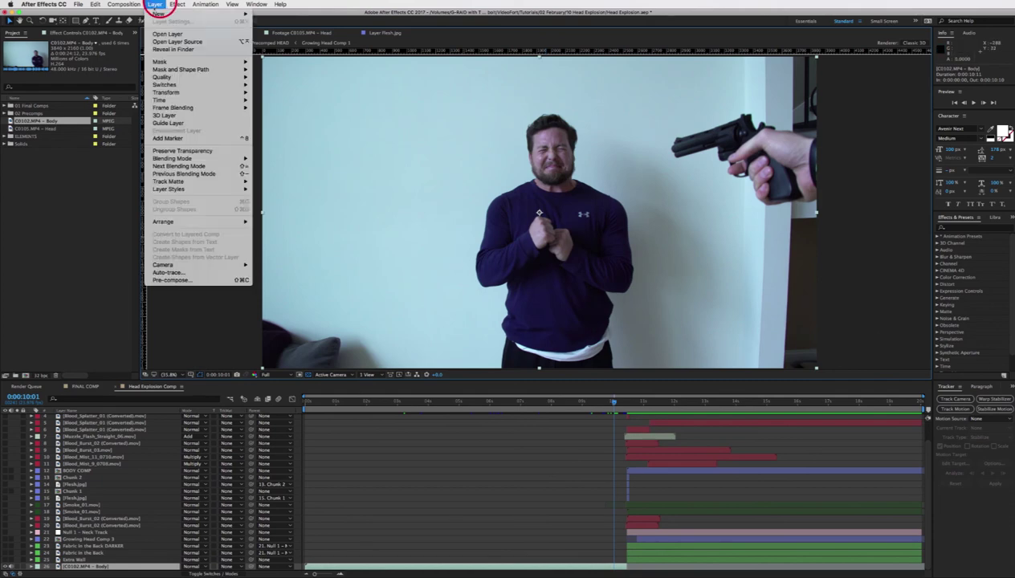
pyautogui.moveTo(158, 14)
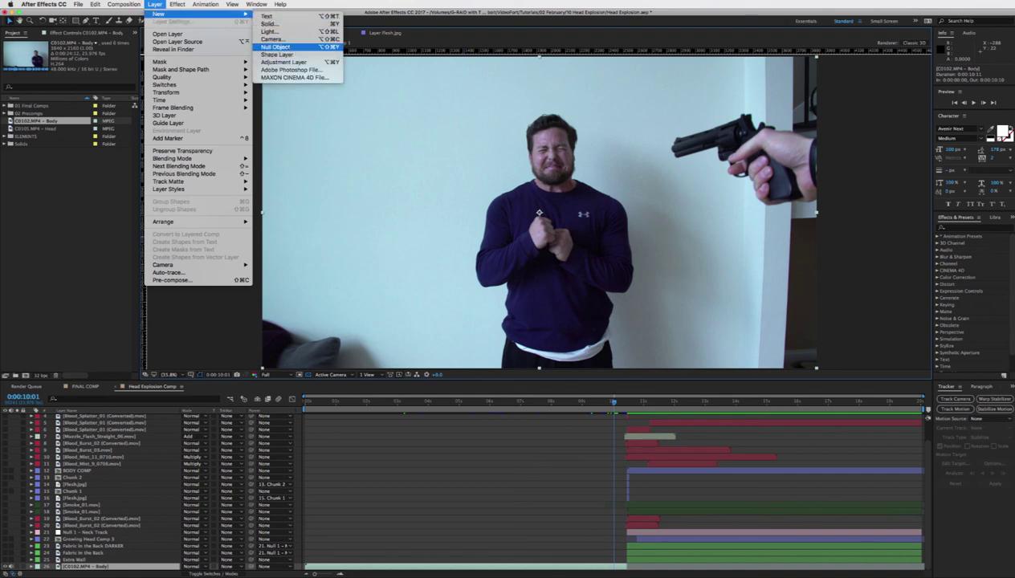
pyautogui.click(155, 4)
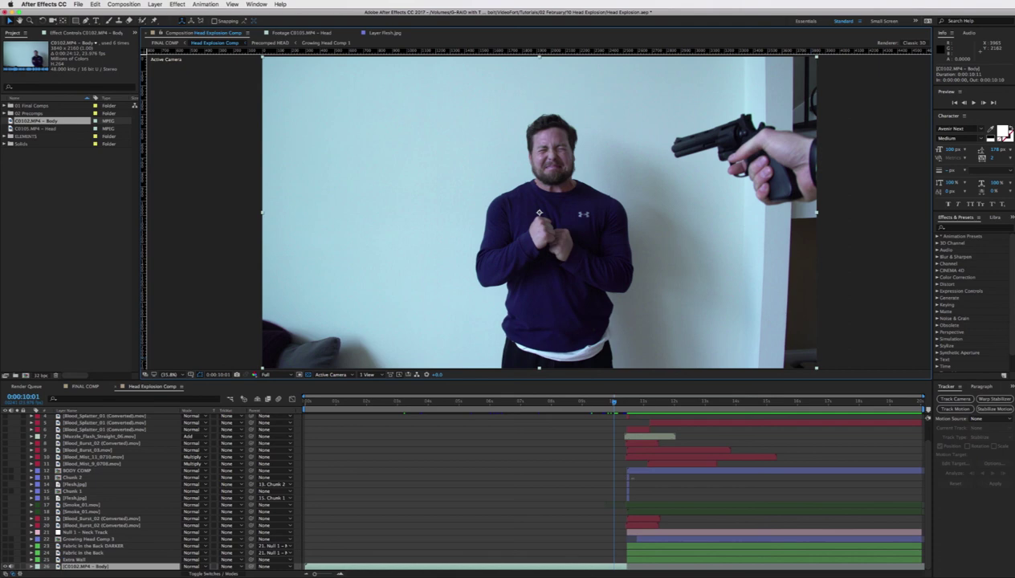
# Move to 0:00:10:21 in the Head Explosion Comp and open the precomp behind the Growing Head Comp 3 layer.
pyautogui.click(643, 537)
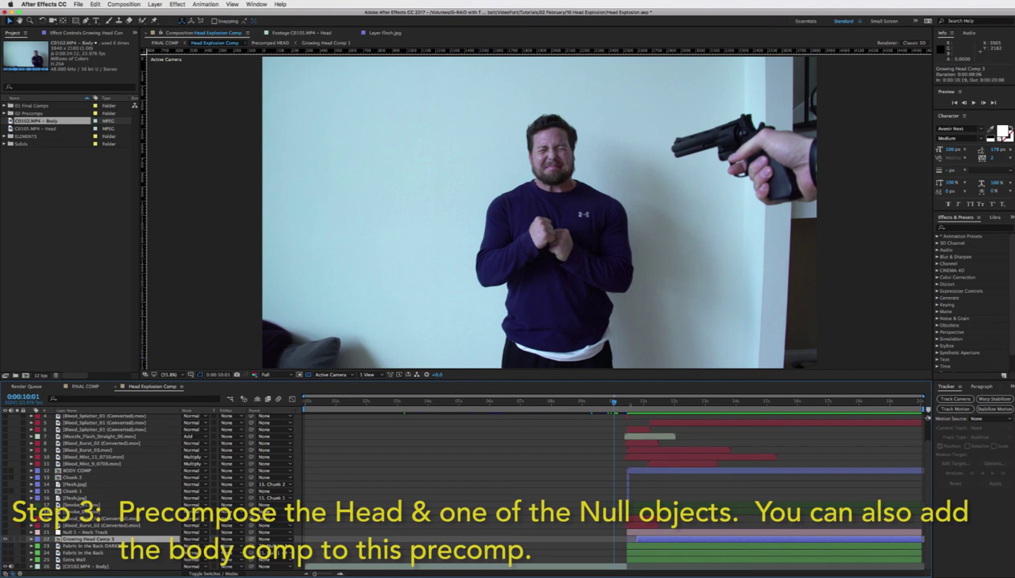
pyautogui.click(639, 404)
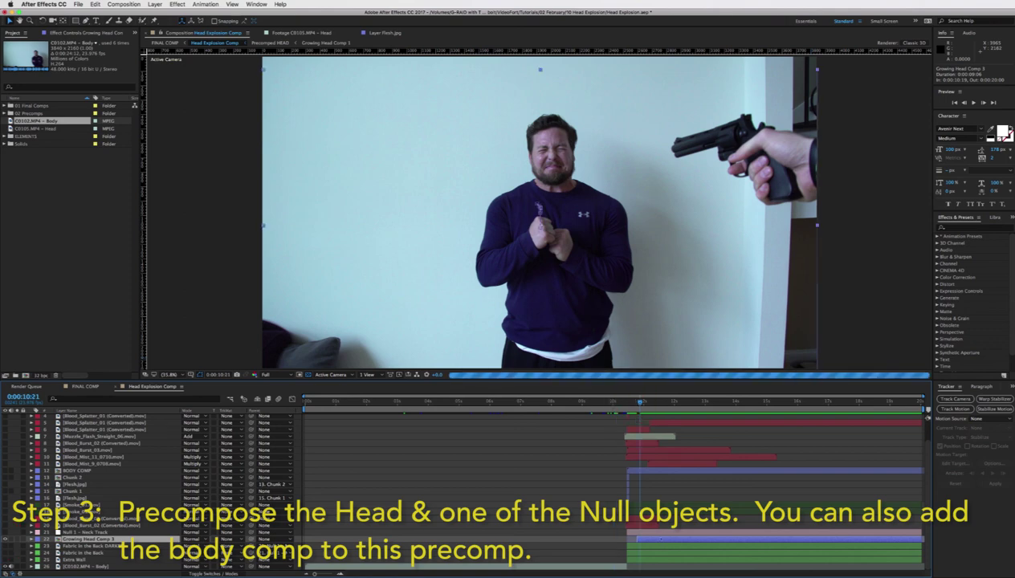
pyautogui.doubleClick(654, 534)
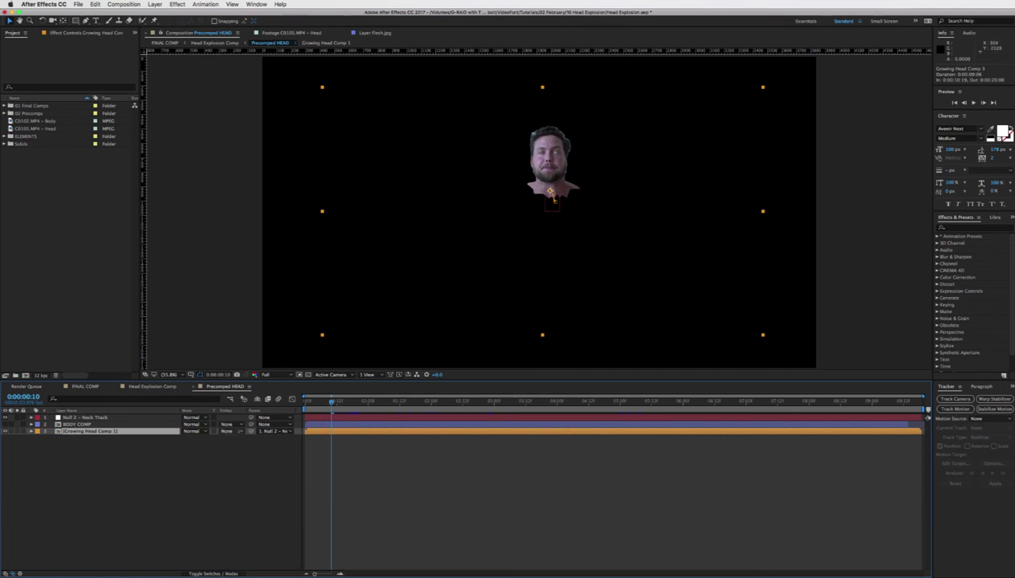
# Parent the Growing Head Comp 1 layer to the Null 2 – Neck Track layer.
pyautogui.moveTo(249, 431); pyautogui.dragTo(90, 416)
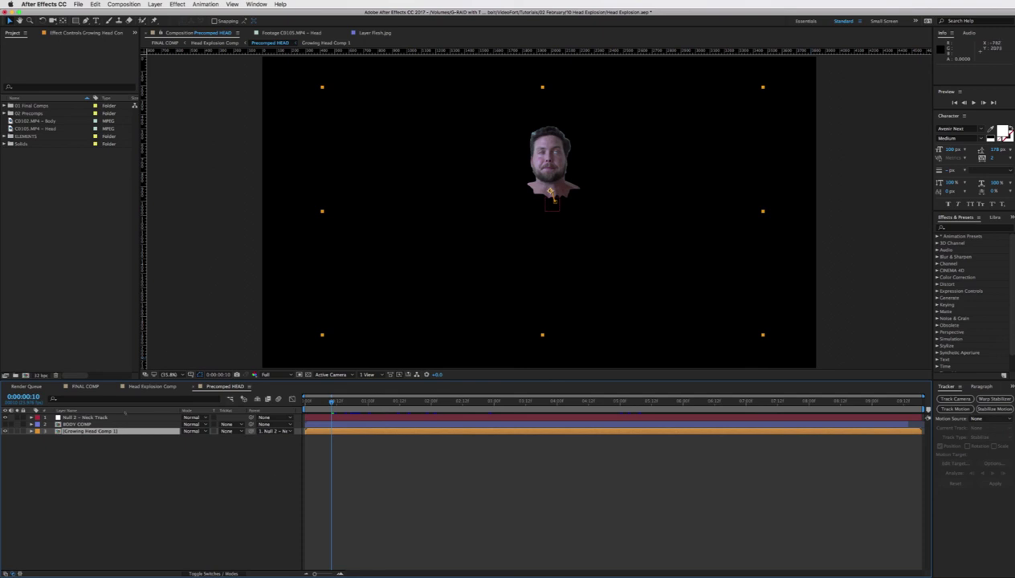
pyautogui.moveTo(247, 431); pyautogui.dragTo(100, 418)
pyautogui.moveTo(249, 432); pyautogui.dragTo(74, 418)
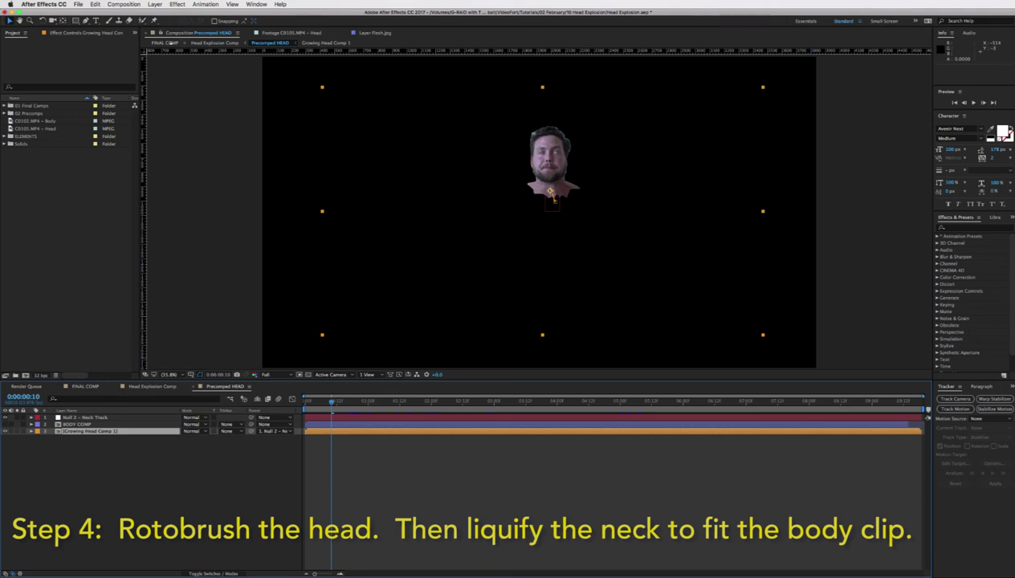
# Review the rotobrushed head over time in the composition and in the Growing Head Comp 1 layer view, finishing in the composition at 0:00:04:14.
pyautogui.click(145, 20)
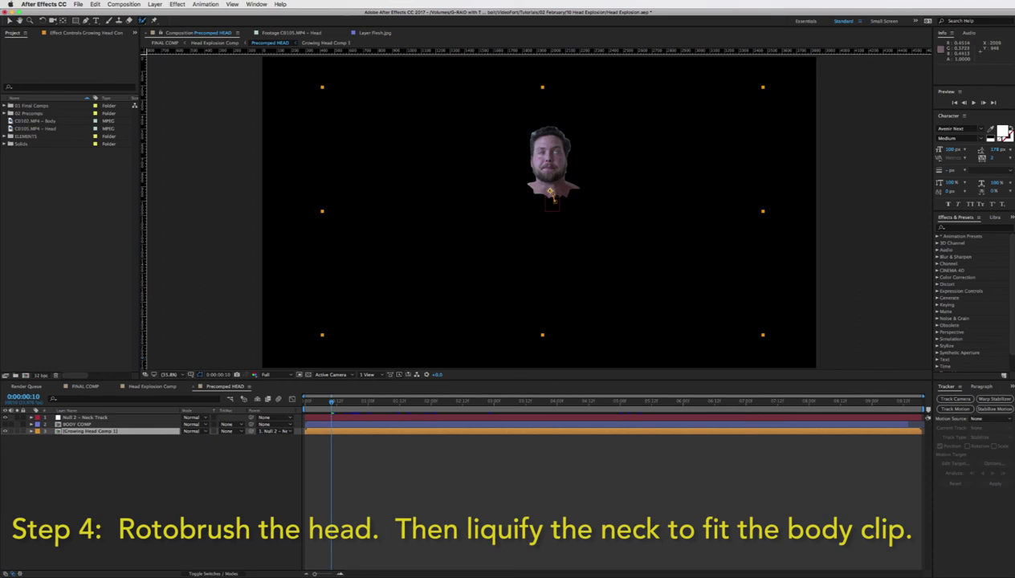
pyautogui.moveTo(351, 403); pyautogui.dragTo(494, 401)
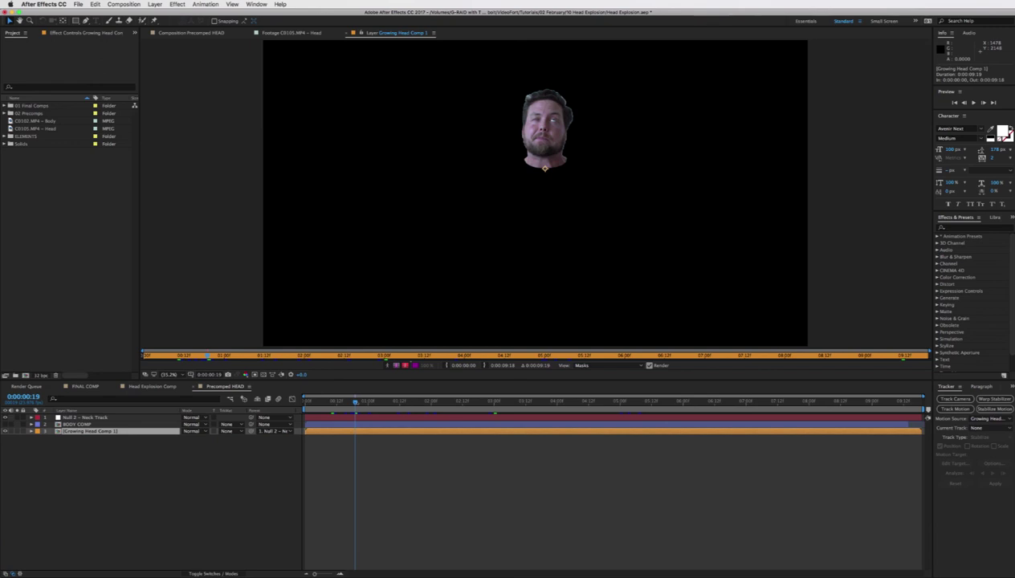
pyautogui.moveTo(355, 400); pyautogui.dragTo(457, 401)
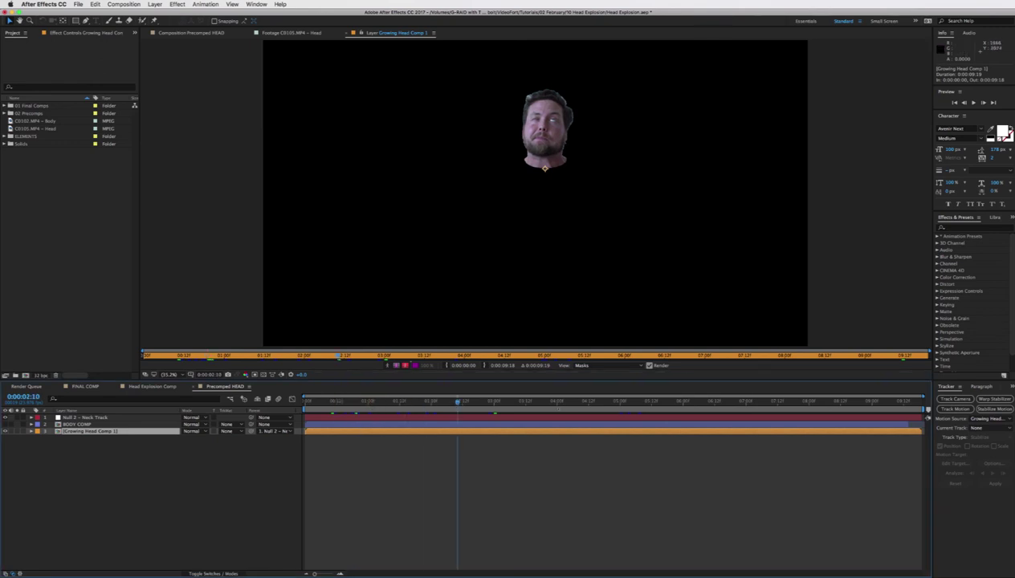
pyautogui.click(593, 401)
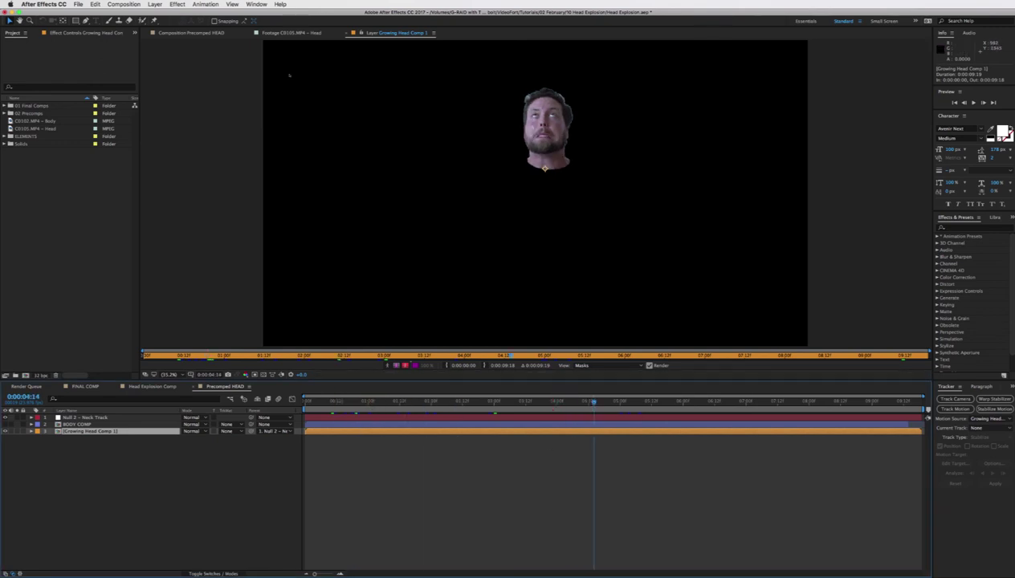
pyautogui.click(193, 33)
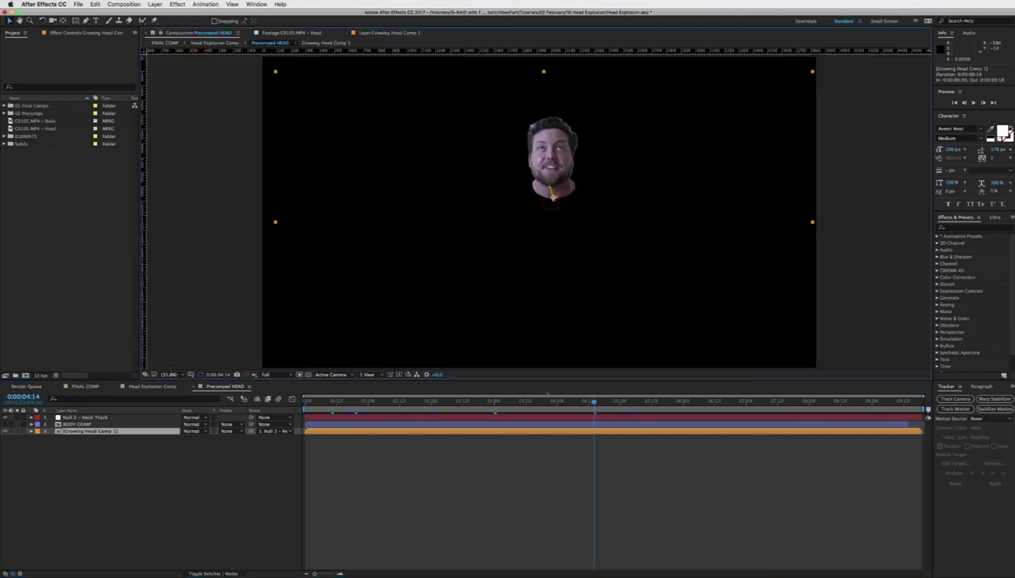
# Reveal the keyframes of the Growing Head Comp 1 layer, search the effects for "liqui", and bring up the layer's Liquify settings.
pyautogui.click(549, 431)
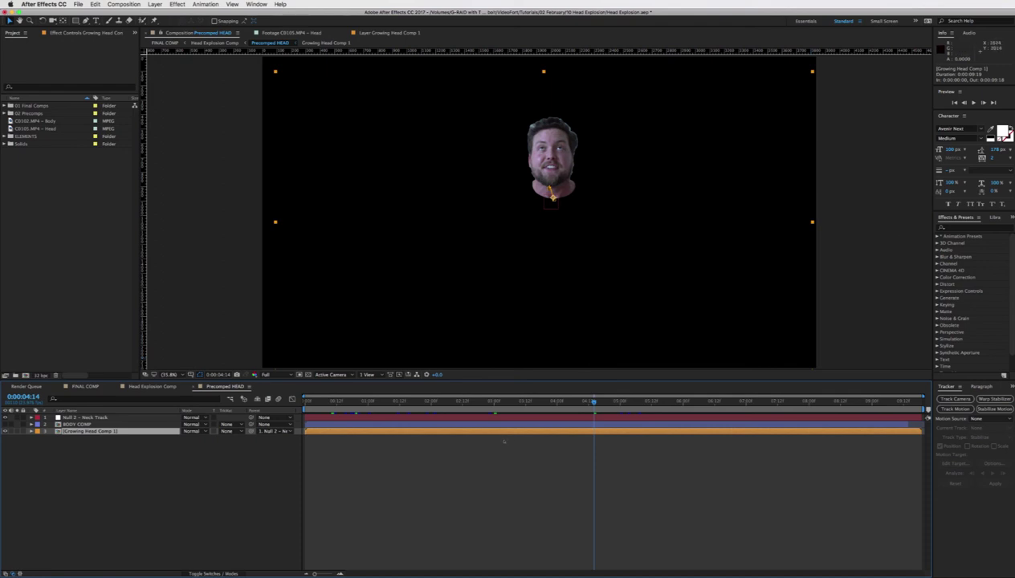
pyautogui.press('u')
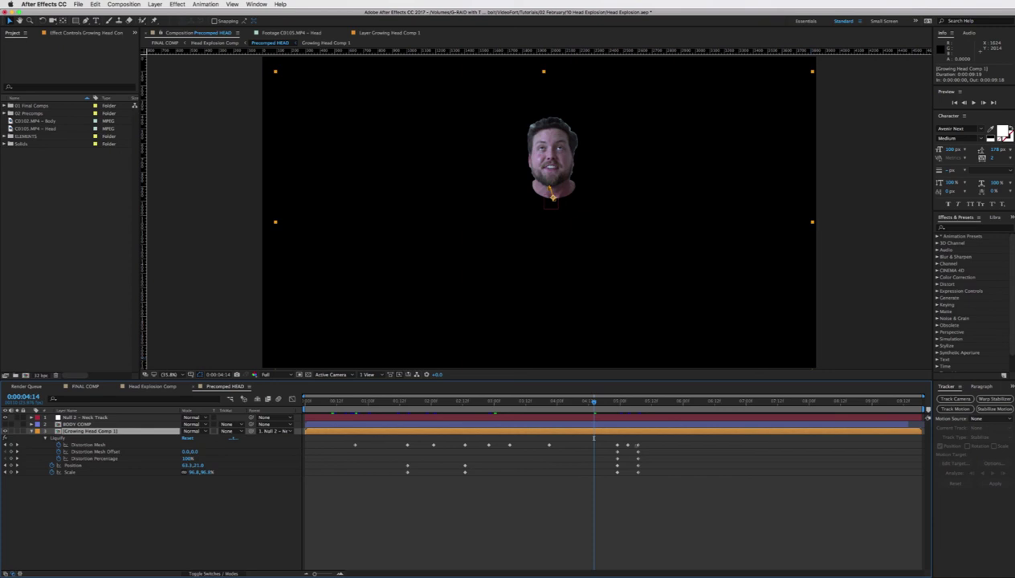
pyautogui.click(951, 228)
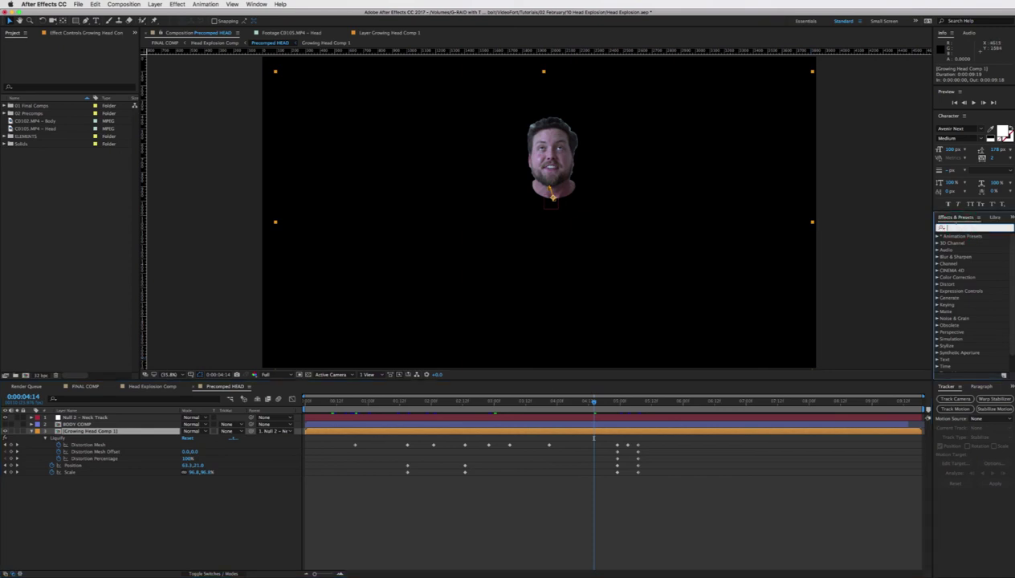
pyautogui.write('liqui')
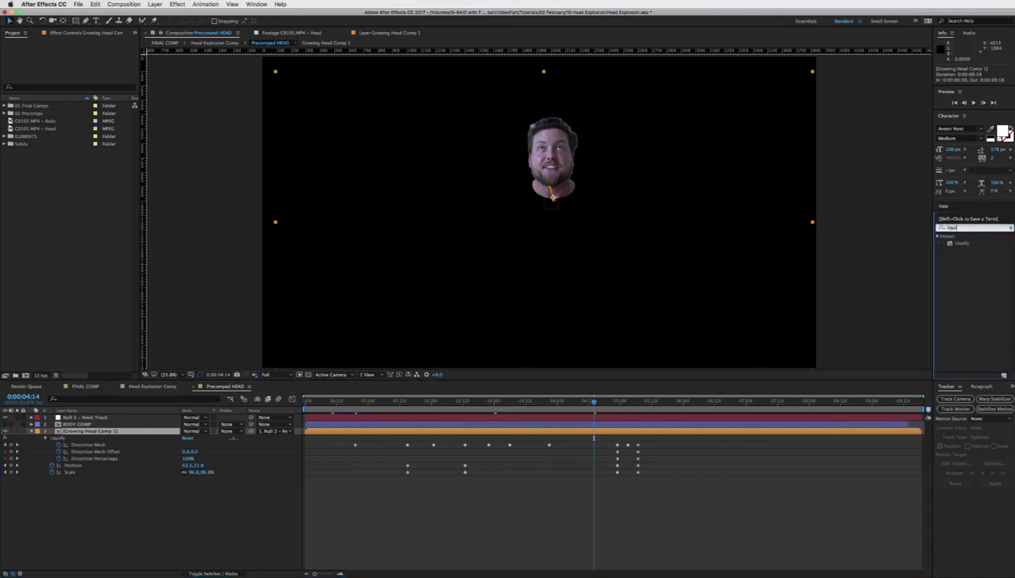
pyautogui.moveTo(961, 242)
pyautogui.mouseDown()
pyautogui.moveTo(954, 290)
pyautogui.moveTo(579, 190)
pyautogui.moveTo(512, 185)
pyautogui.moveTo(682, 194)
pyautogui.moveTo(957, 248)
pyautogui.mouseUp()
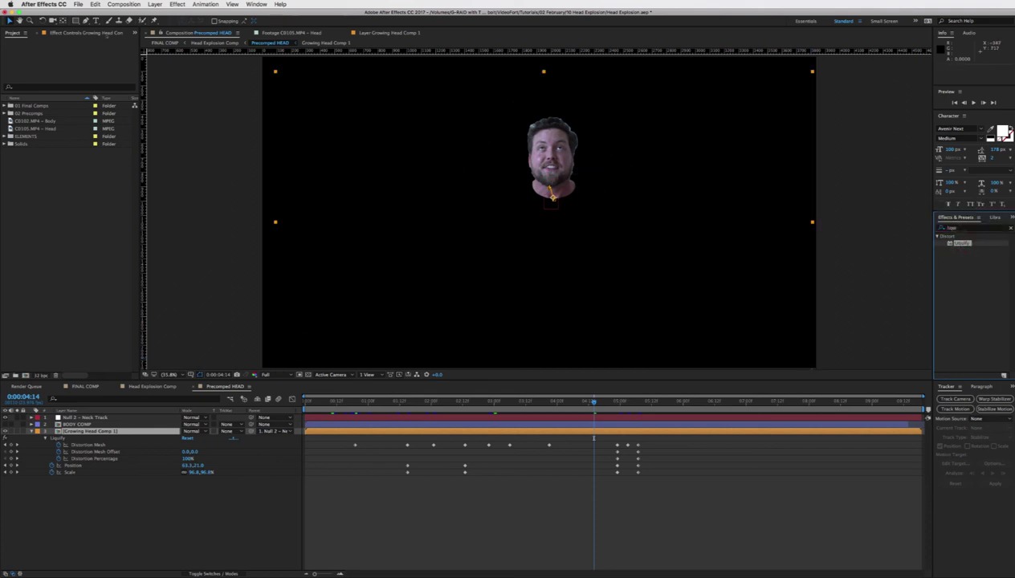
pyautogui.click(86, 33)
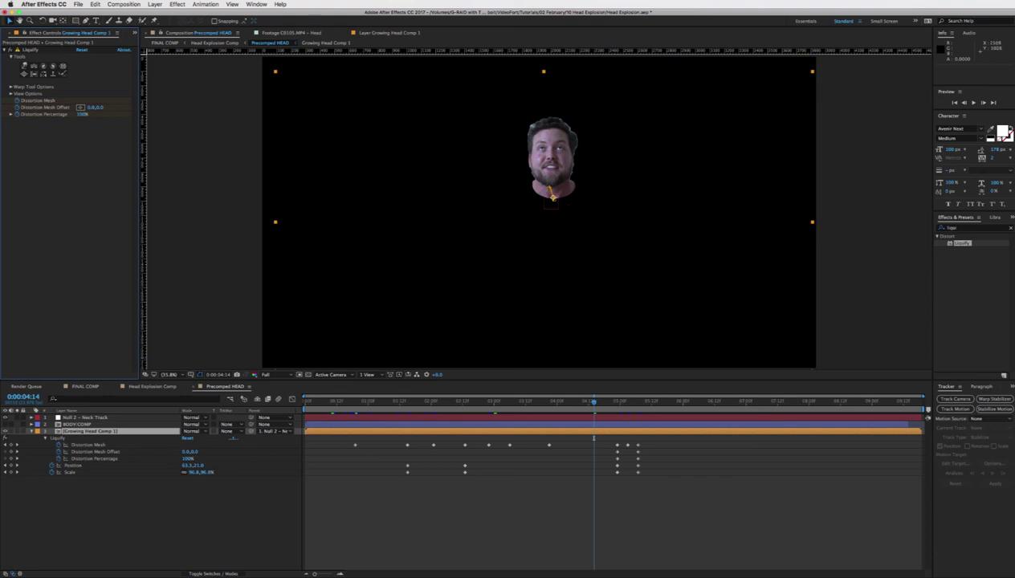
# Turn on BODY COMP's visibility, check the CD102.MP4 – Body layer in Head Explosion Comp, and return to Precomped HEAD.
pyautogui.click(72, 424)
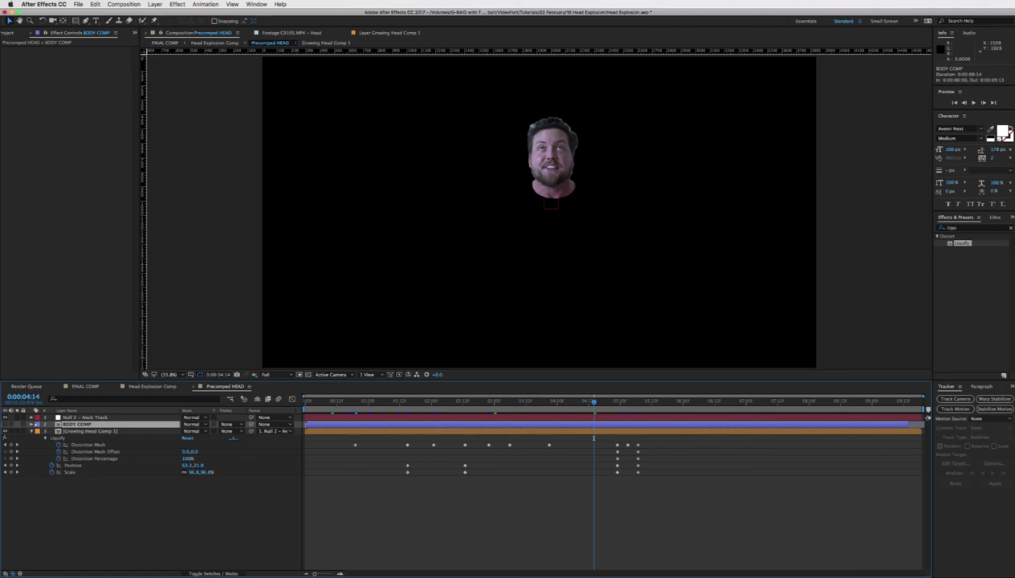
pyautogui.click(6, 424)
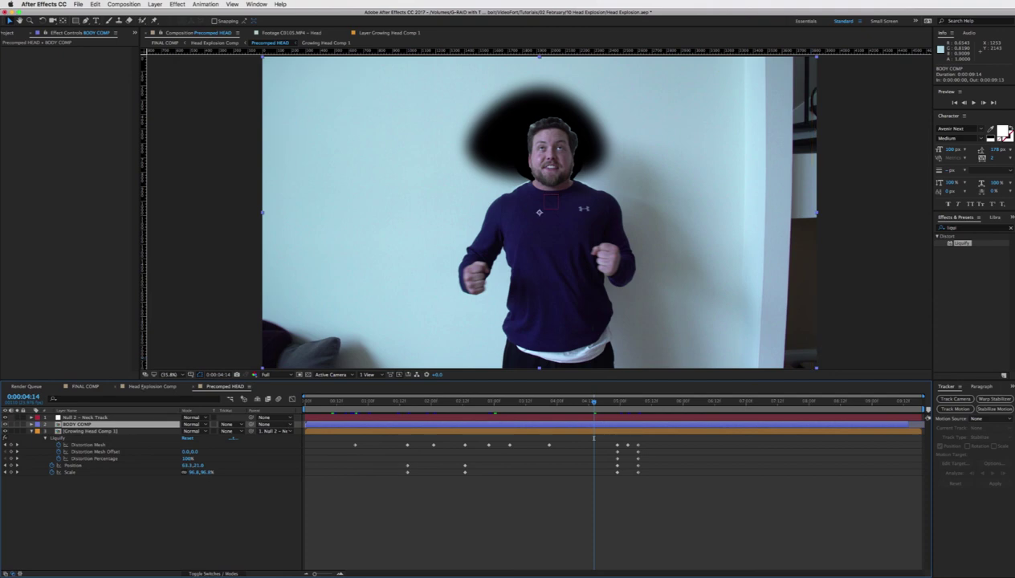
pyautogui.click(149, 387)
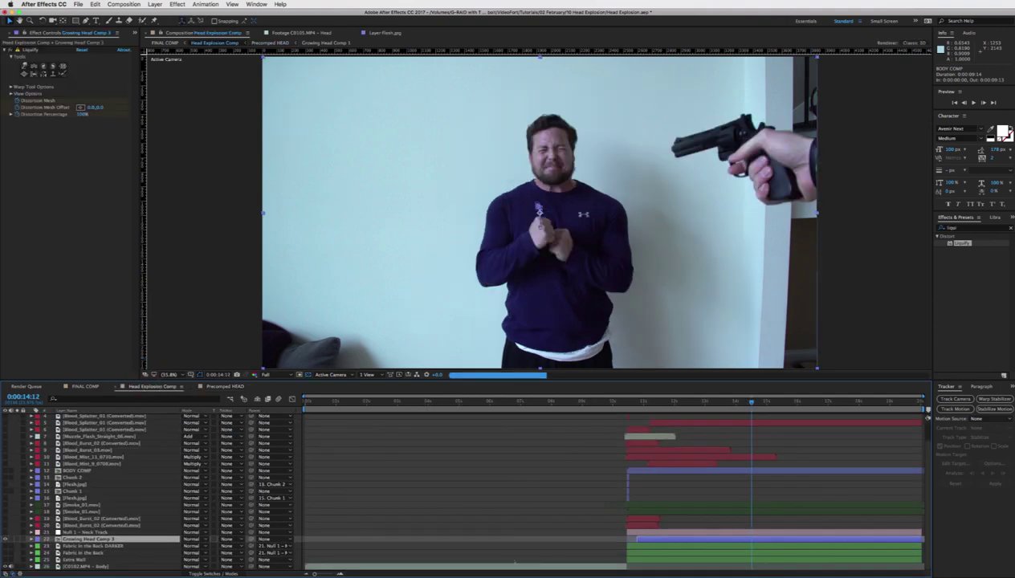
pyautogui.click(544, 566)
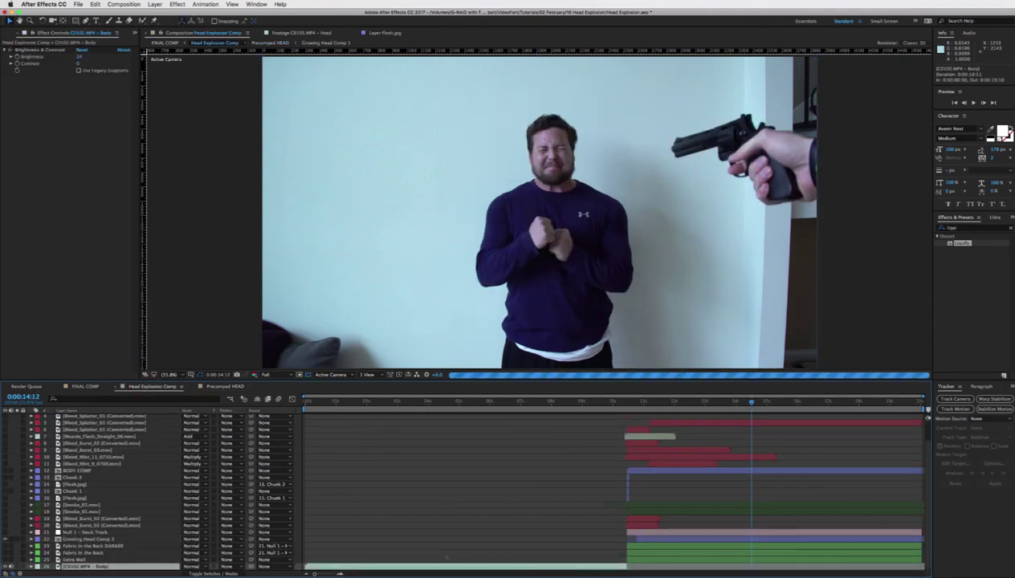
pyautogui.click(224, 386)
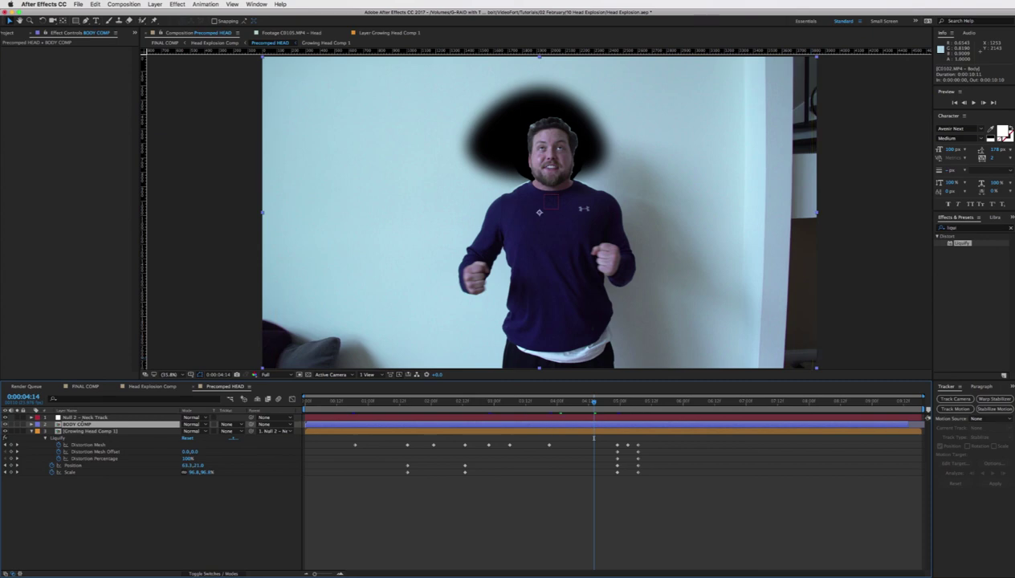
# Check the head against the body at 0:00:02:14 and 0:00:01:15 by toggling BODY COMP, leaving that layer hidden.
pyautogui.moveTo(492, 401); pyautogui.dragTo(469, 402)
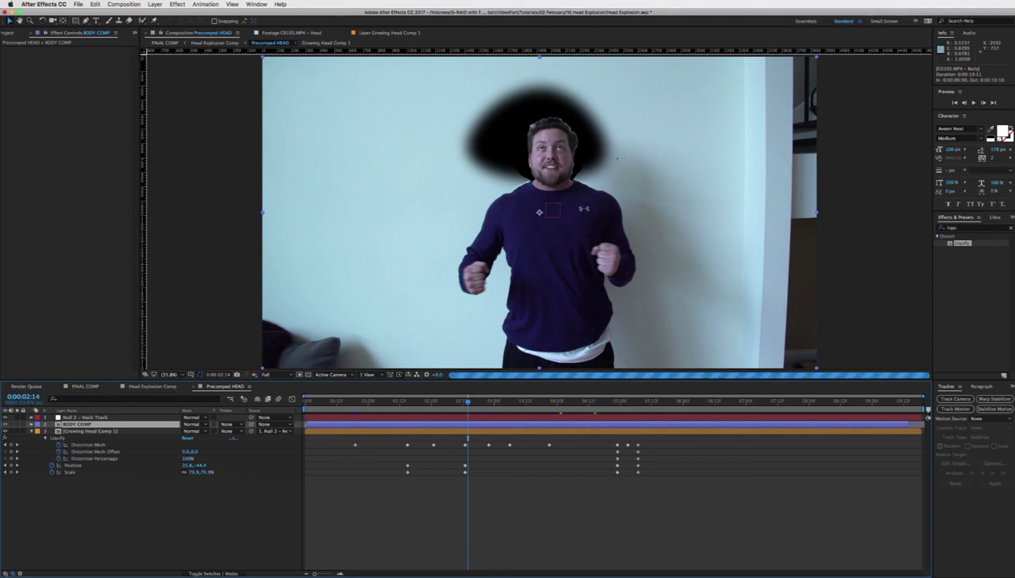
pyautogui.click(6, 425)
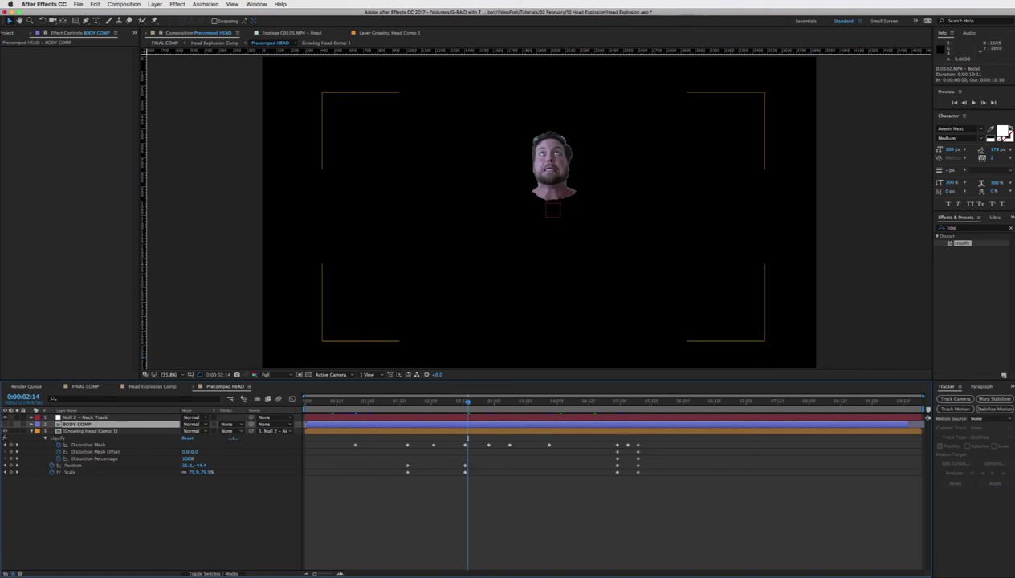
pyautogui.click(408, 401)
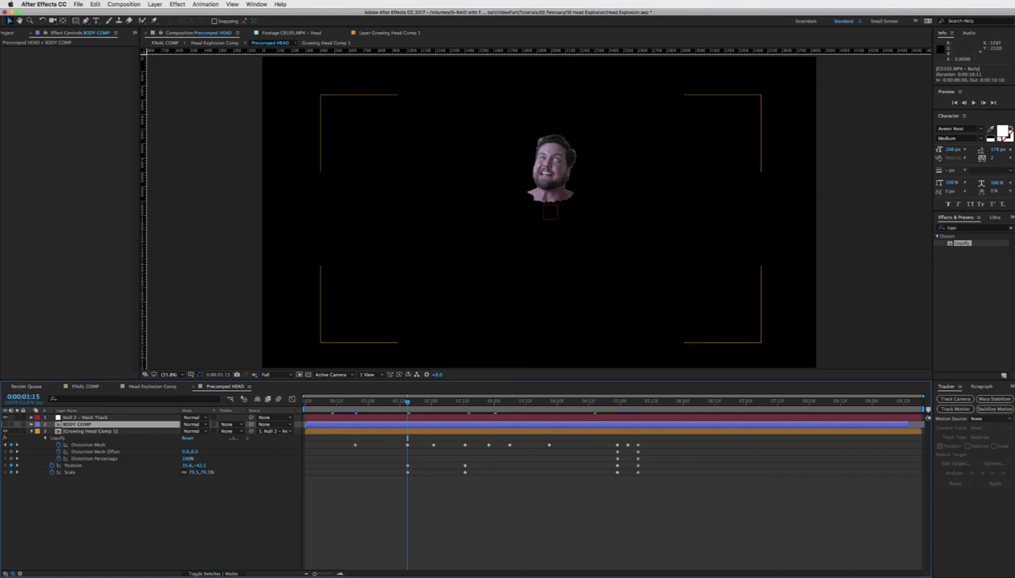
pyautogui.click(5, 424)
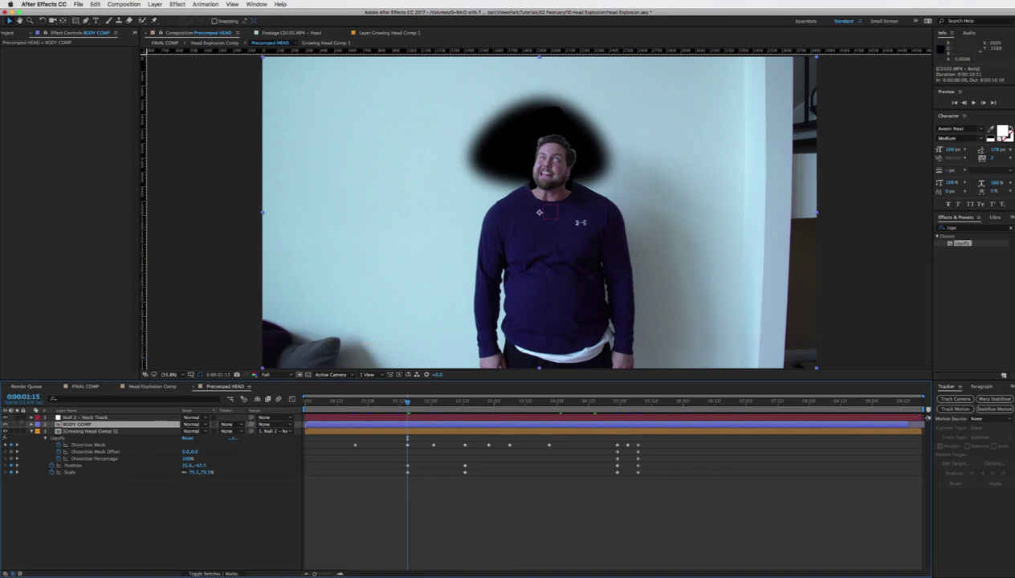
pyautogui.click(5, 424)
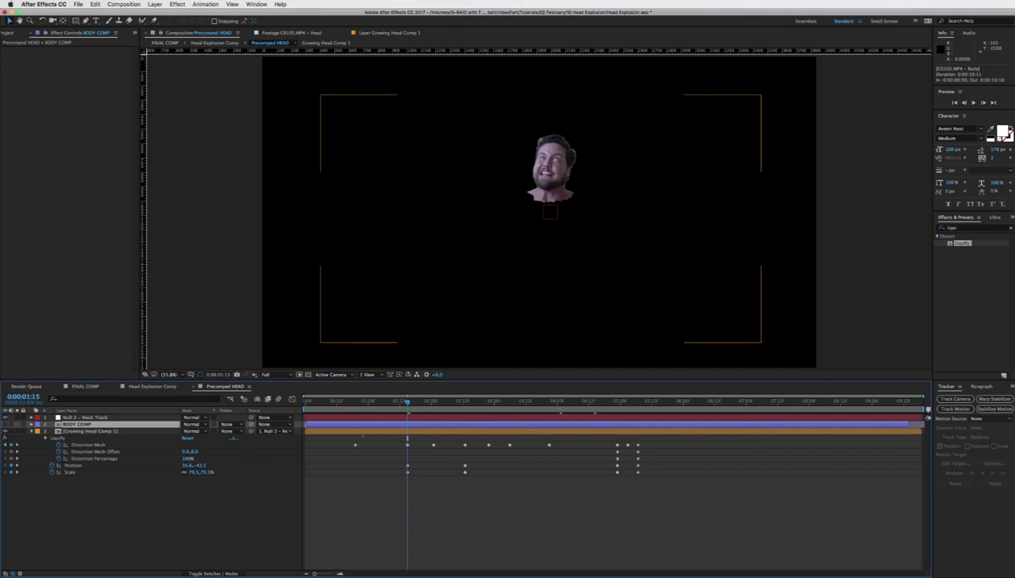
# Review the Growing Head Comp 1 layer at its Distortion Mesh keyframes from 0:00:02:01 to 0:00:03:21 and inspect its parent options.
pyautogui.click(362, 430)
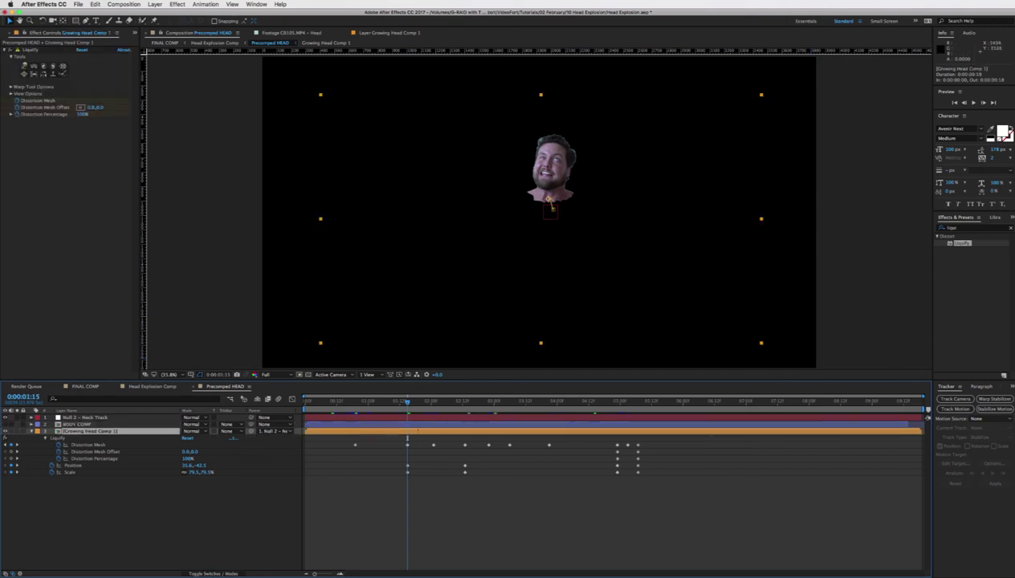
pyautogui.click(432, 401)
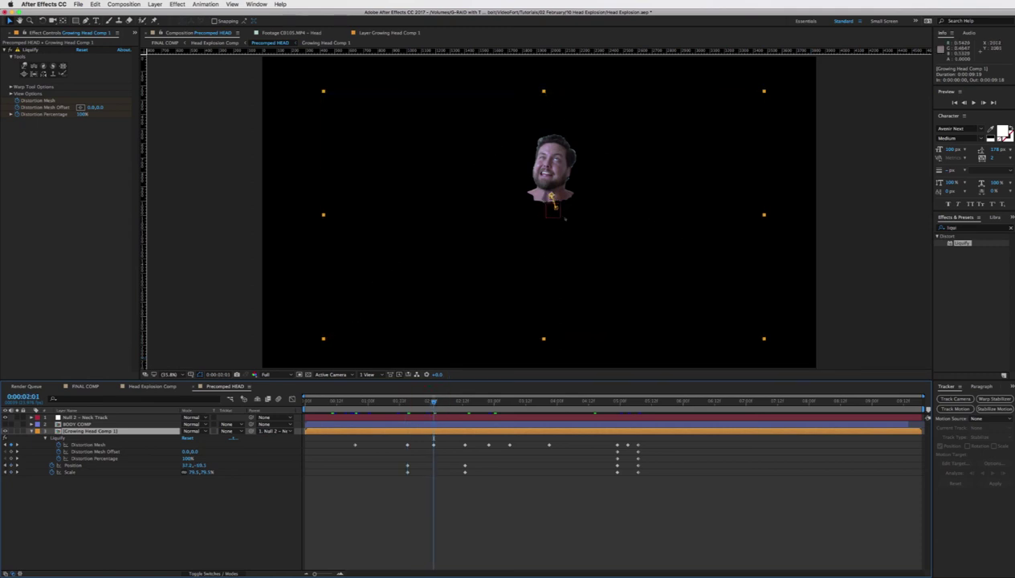
pyautogui.click(464, 400)
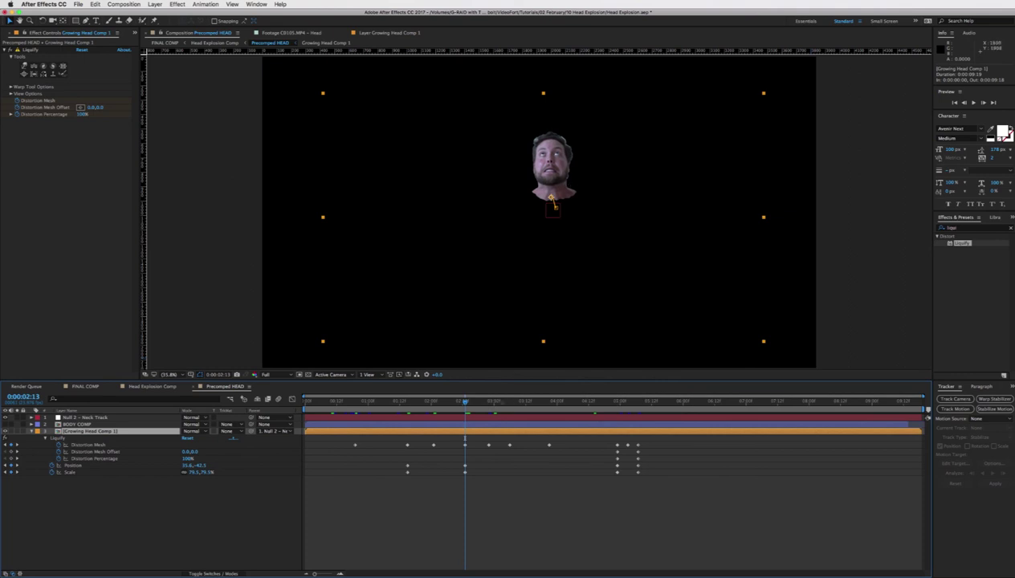
pyautogui.click(487, 400)
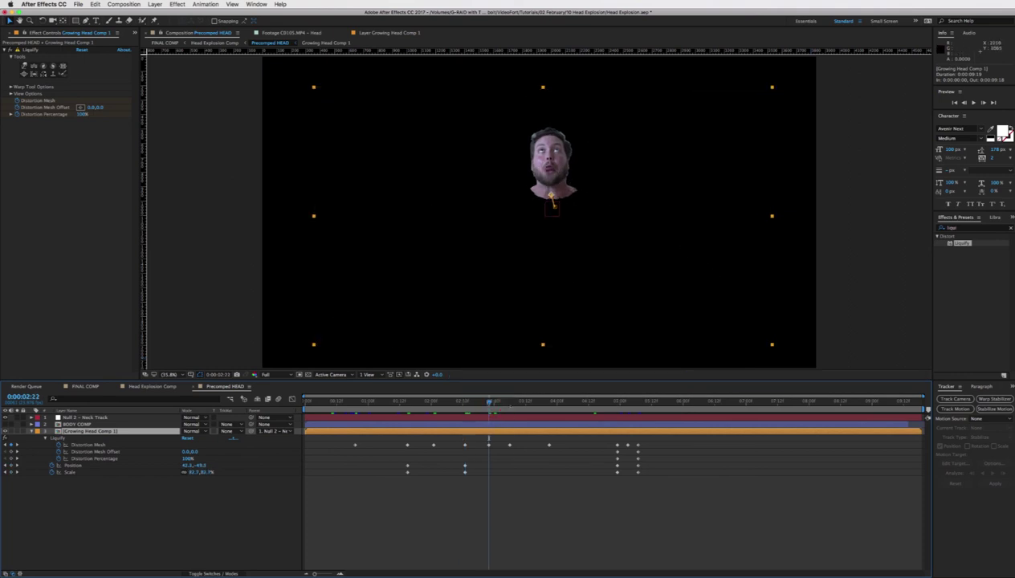
pyautogui.click(509, 401)
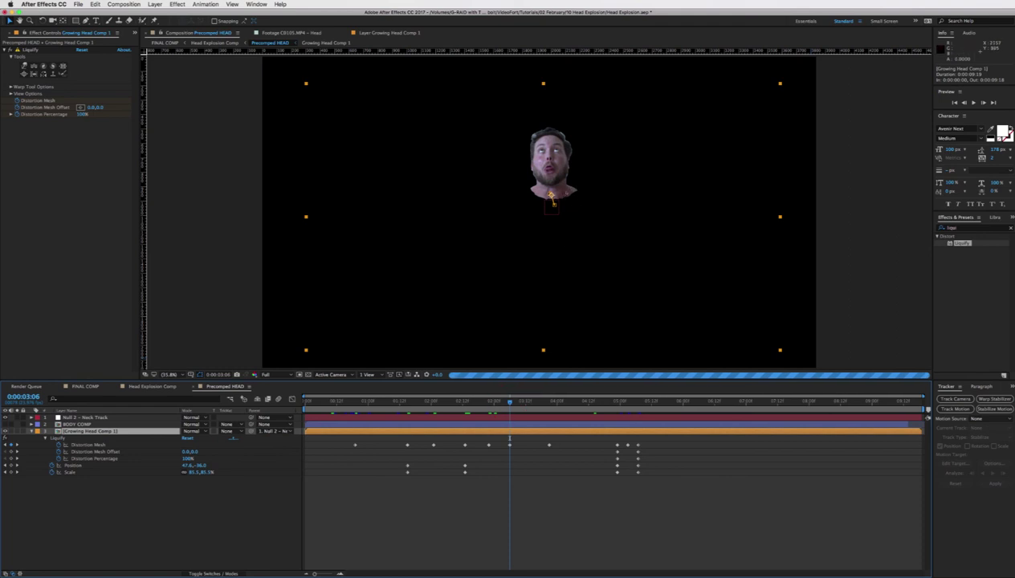
pyautogui.click(549, 401)
pyautogui.click(282, 431)
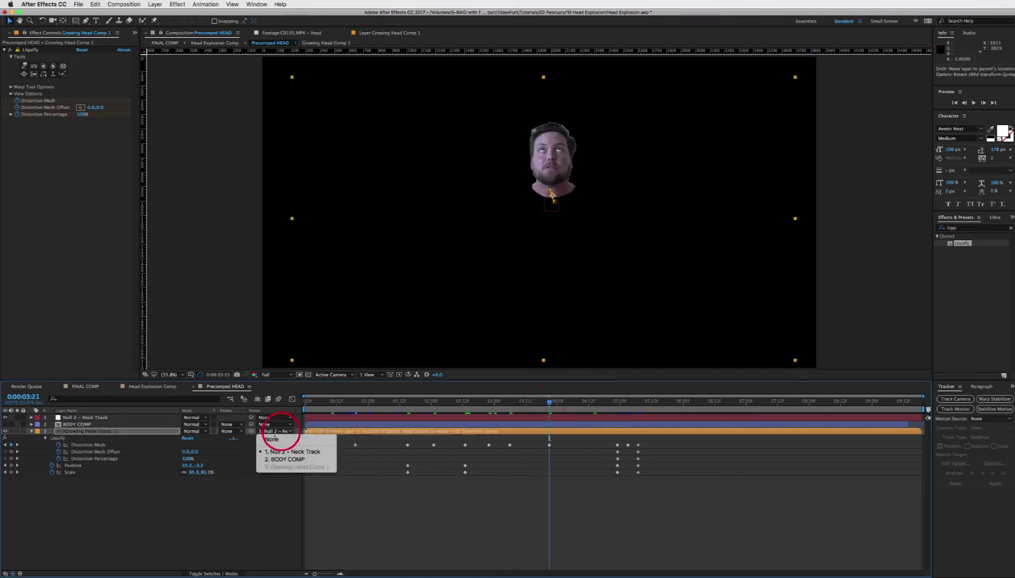
pyautogui.click(282, 429)
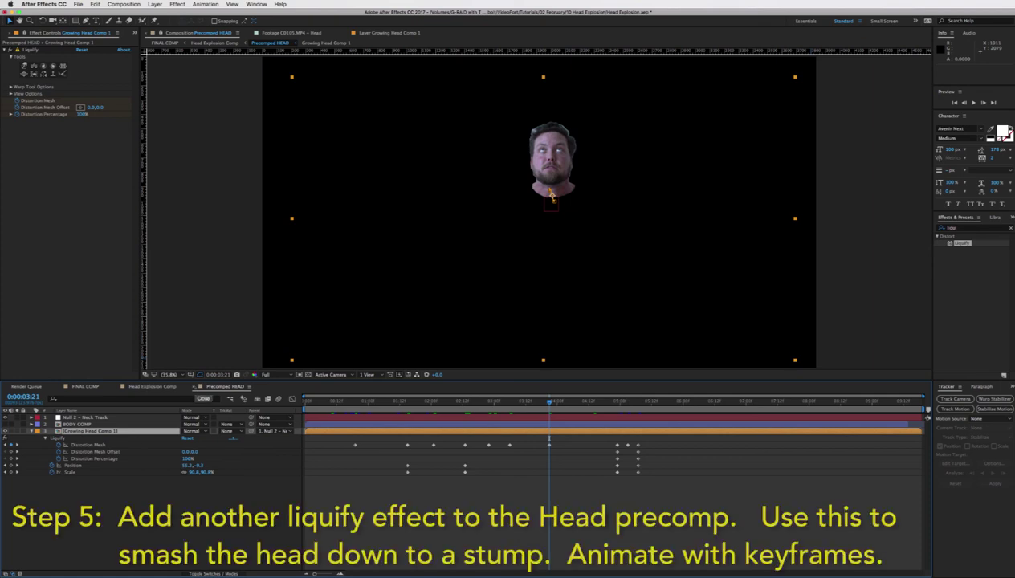
# Close the Precomped HEAD composition and reveal the Liquify keyframes of the Growing Head Comp 3 layer in Head Explosion Comp.
pyautogui.click(194, 386)
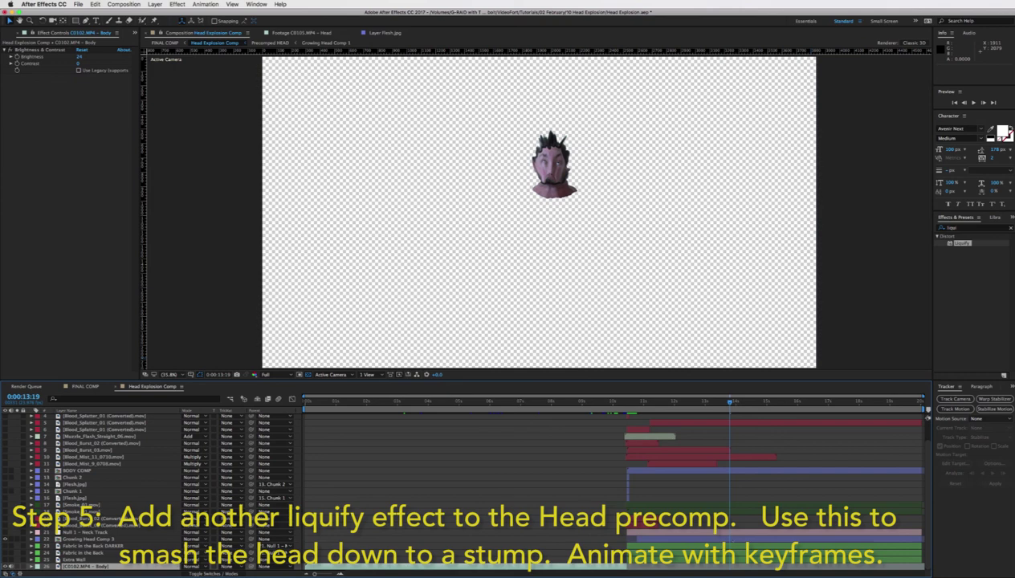
pyautogui.click(723, 539)
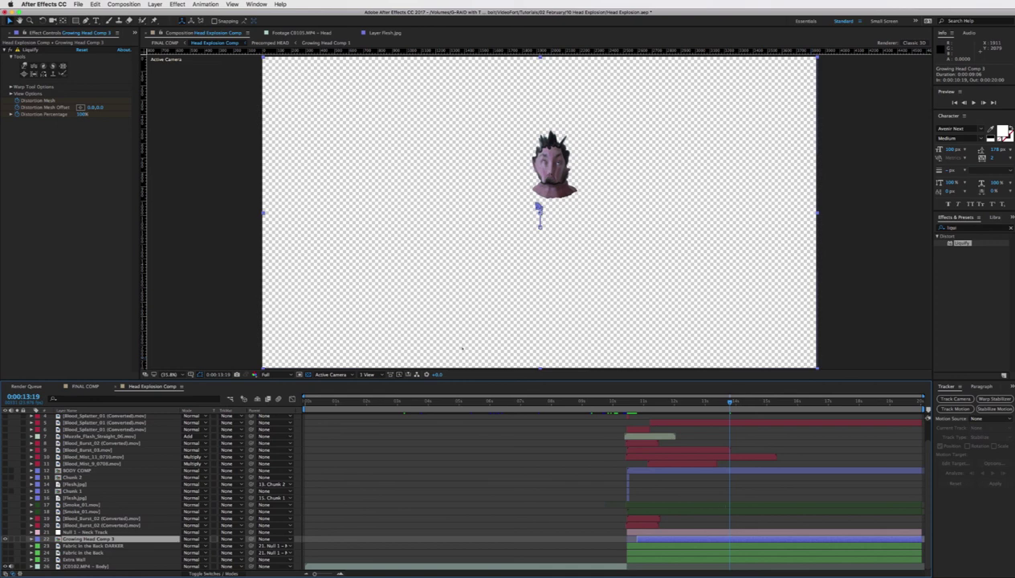
pyautogui.click(30, 50)
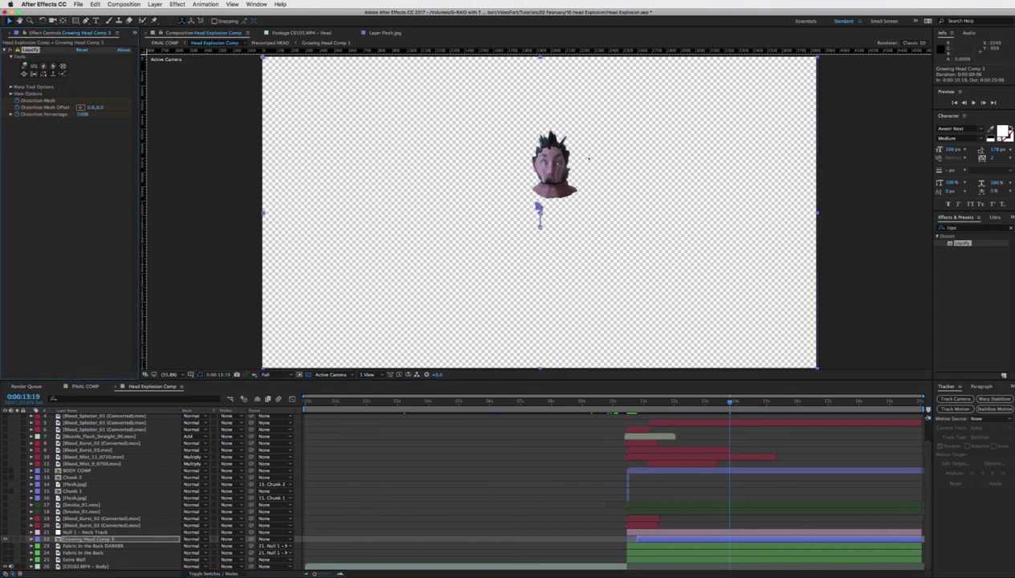
pyautogui.press('u')
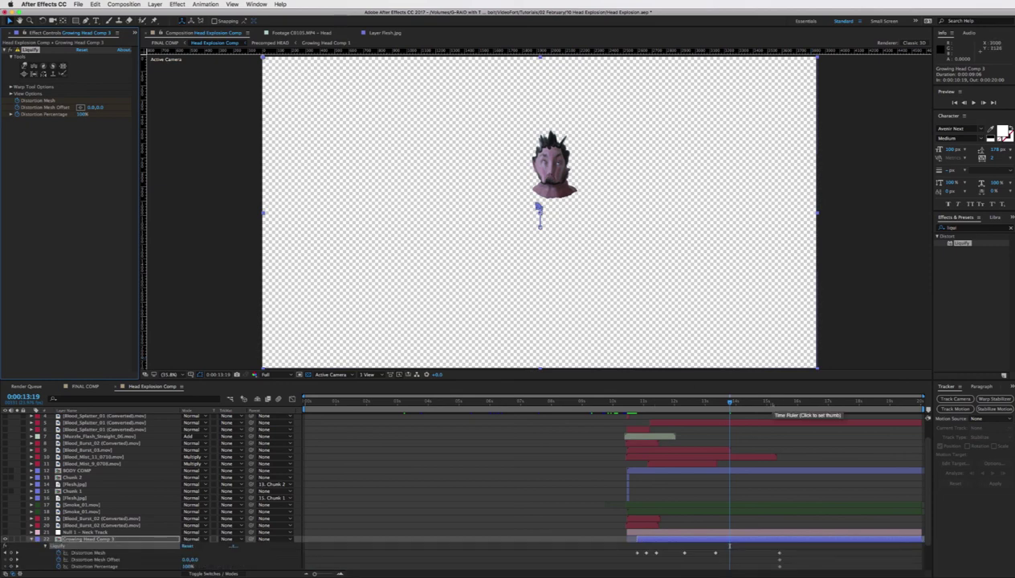
# Examine the Growing Head Comp 3 head and its Distortion Mesh keyframes at 0:00:15:10.
pyautogui.click(775, 403)
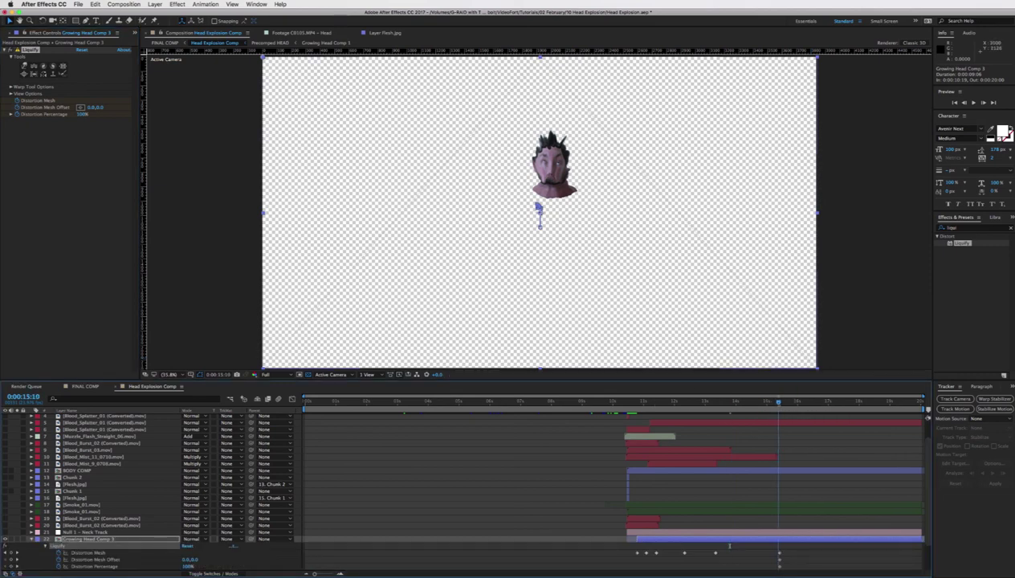
pyautogui.press('k')
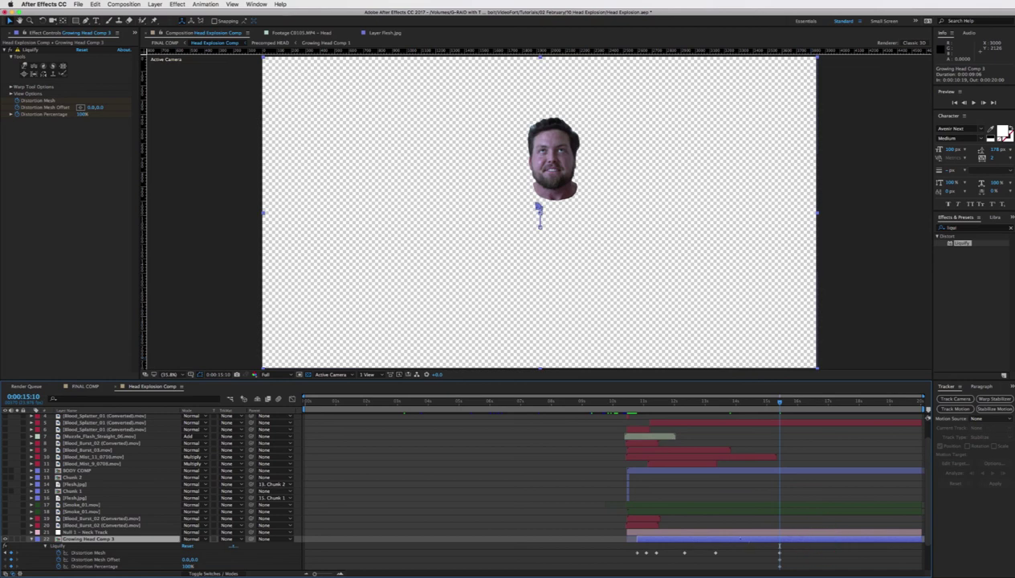
pyautogui.click(88, 552)
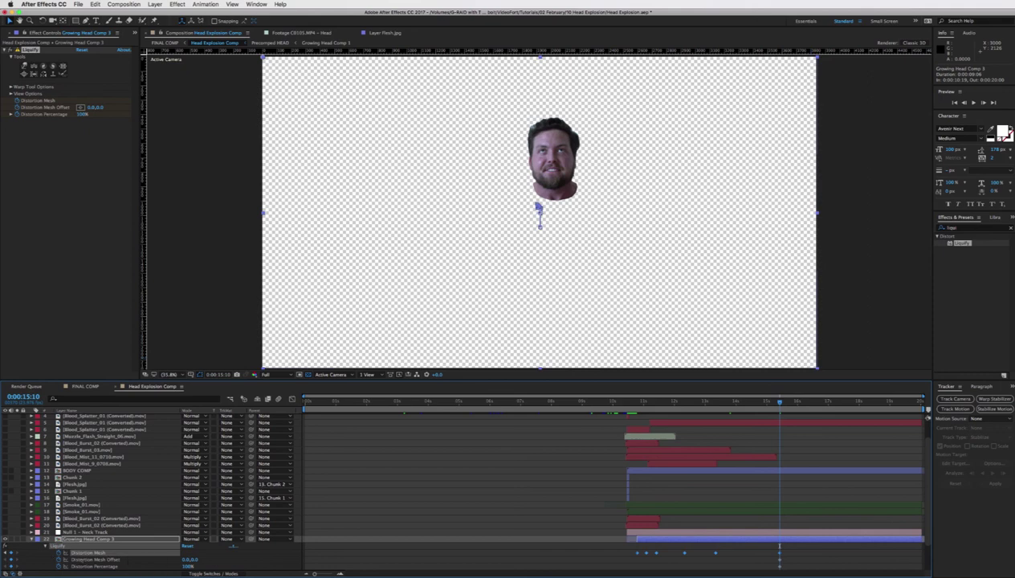
pyautogui.click(782, 540)
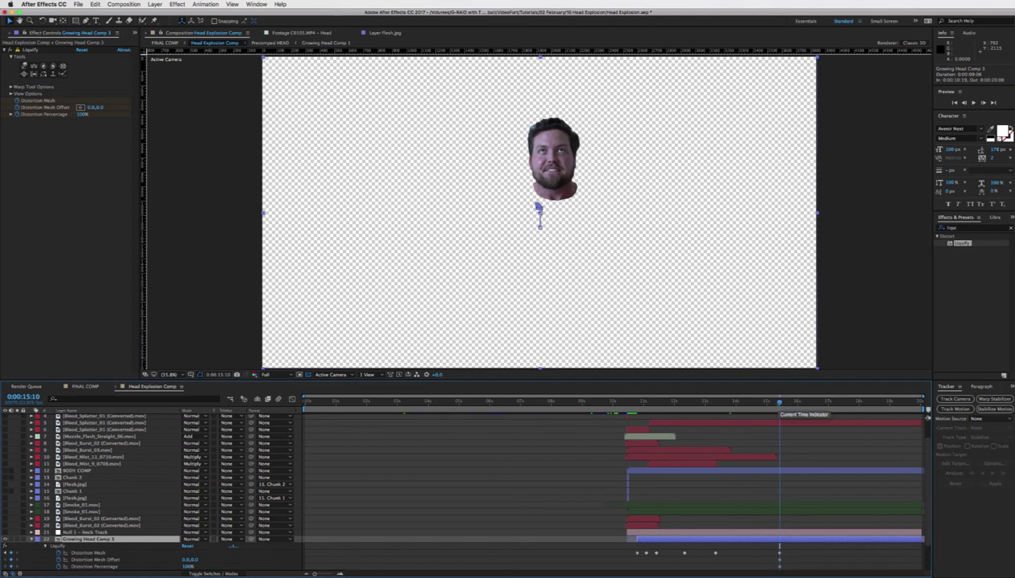
# At 0:00:10:19, use the Liquify brush on Growing Head Comp 3 to flatten the head stump, undoing the unwanted stroke.
pyautogui.click(637, 403)
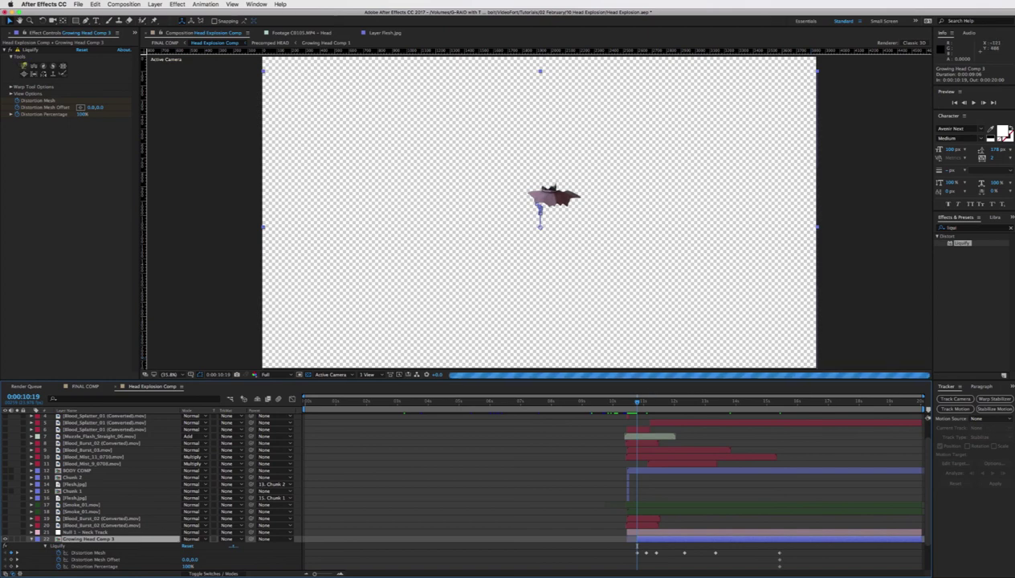
pyautogui.click(30, 49)
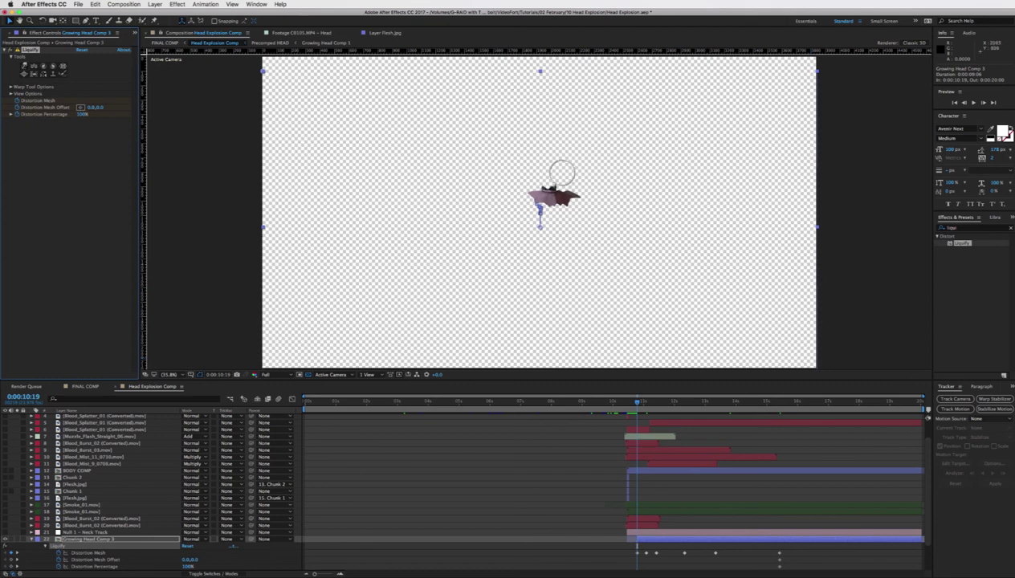
pyautogui.press('super+z')
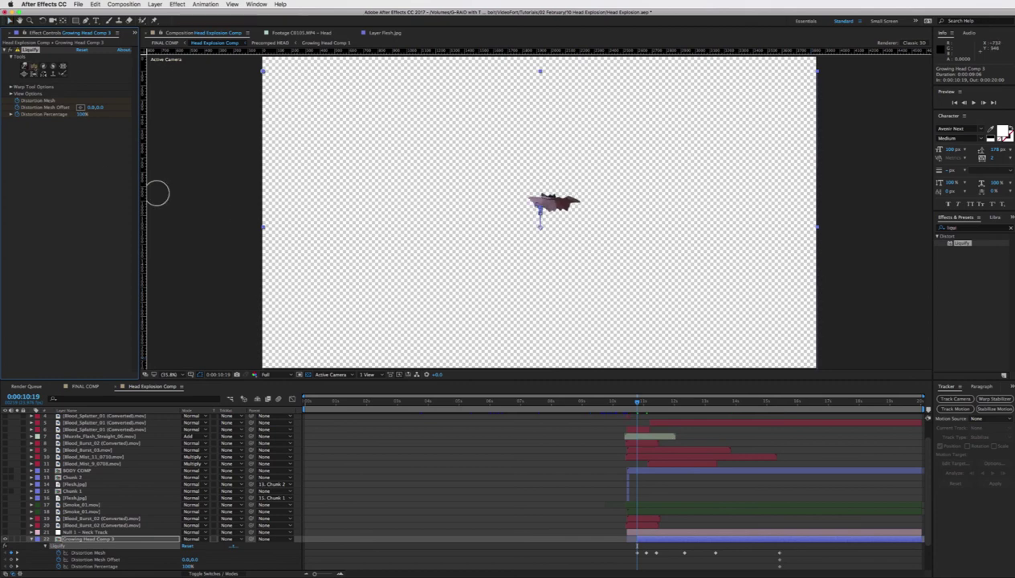
pyautogui.click(64, 154)
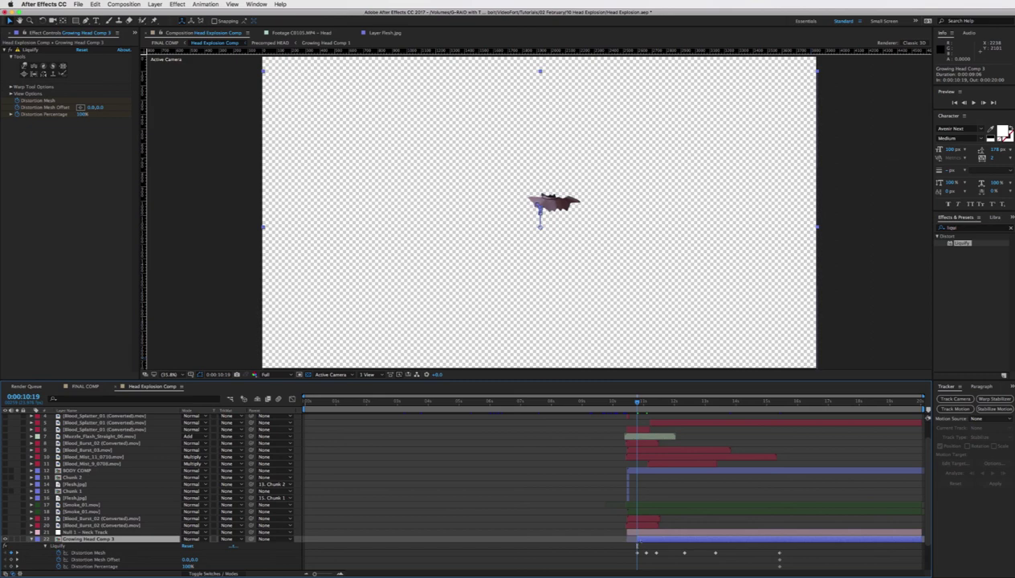
# Step back frame by frame to about 0:00:10:10 to check where Growing Head Comp 3 begins, returning to 0:00:10:19.
pyautogui.press('pageup')
pyautogui.press('pageup')
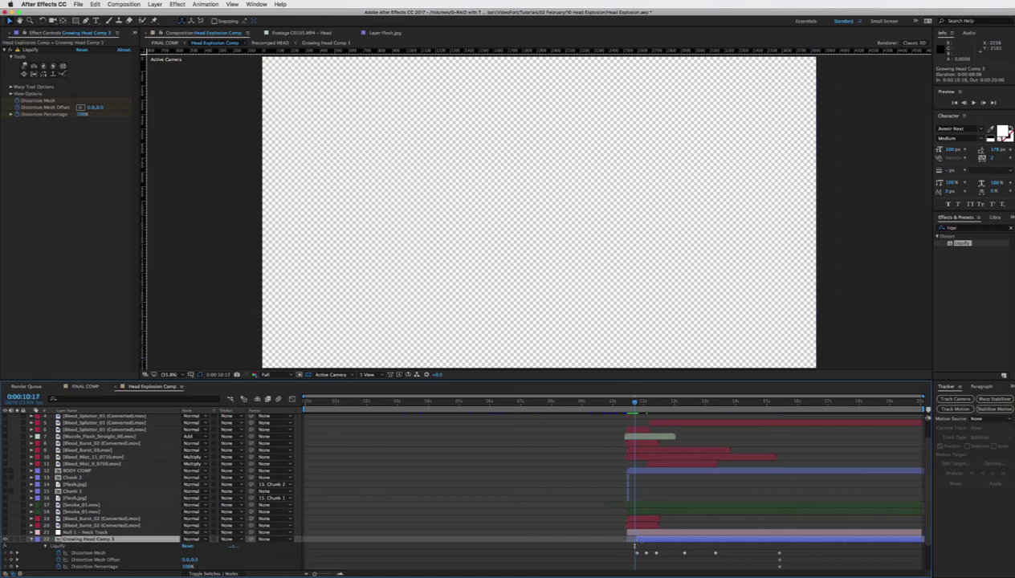
pyautogui.press('pageup')
pyautogui.press('pageup')
pyautogui.press('pageup')
pyautogui.press('pageup')
pyautogui.press('pageup')
pyautogui.press('pageup')
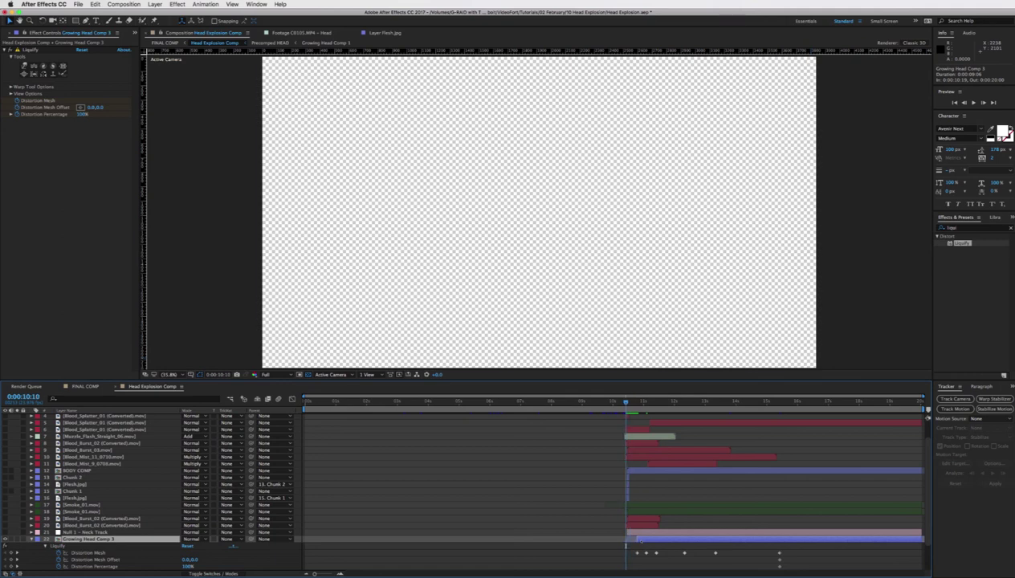
pyautogui.press('pageup')
pyautogui.press('pagedown')
pyautogui.moveTo(627, 402); pyautogui.dragTo(638, 401)
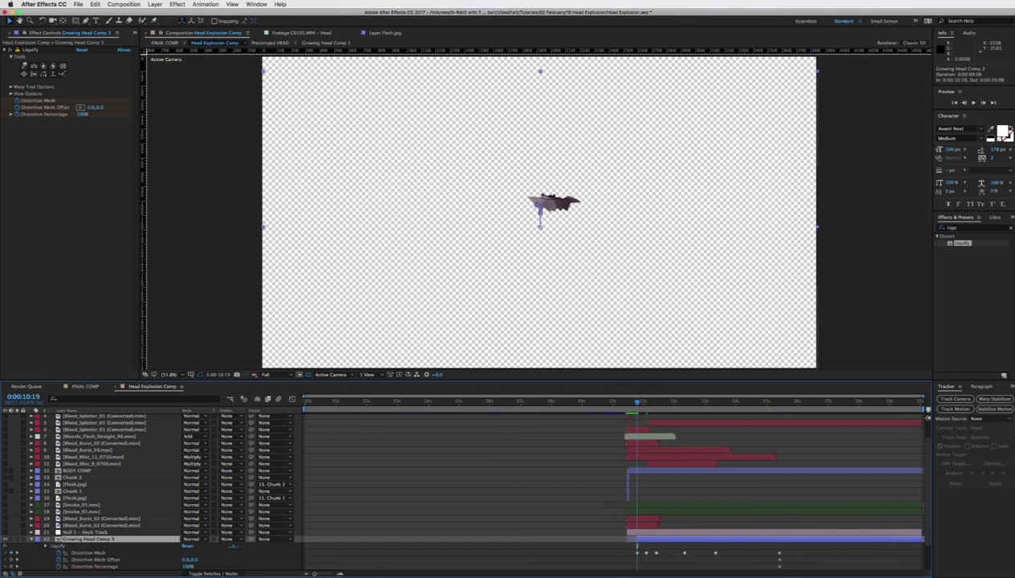
# Review the regrowing head of Growing Head Comp 3 at its Distortion Mesh keyframes from 0:00:10:19 to 0:00:15:10.
pyautogui.click(649, 539)
pyautogui.press('k')
pyautogui.press('k')
pyautogui.press('k')
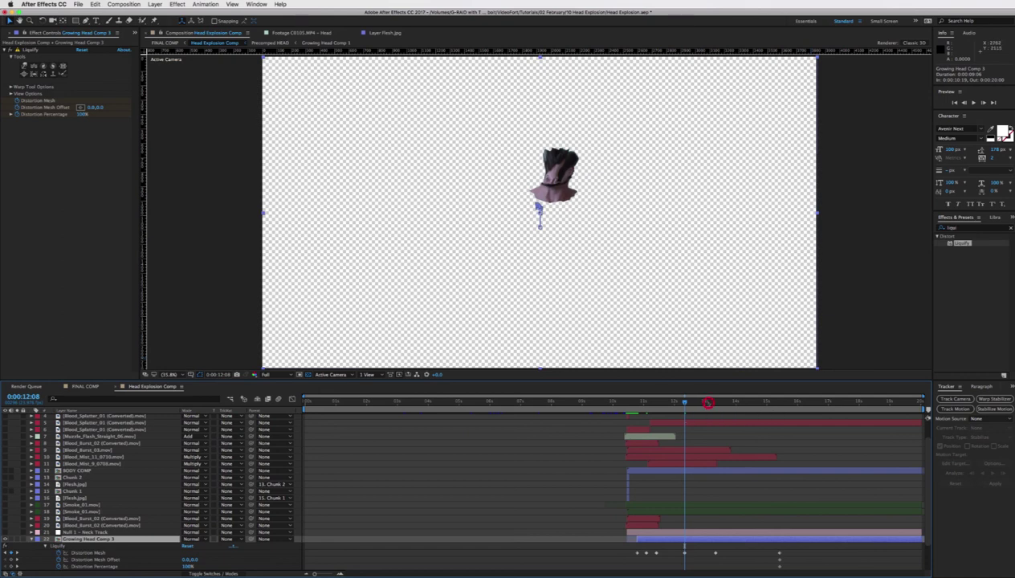
pyautogui.moveTo(701, 401); pyautogui.dragTo(715, 401)
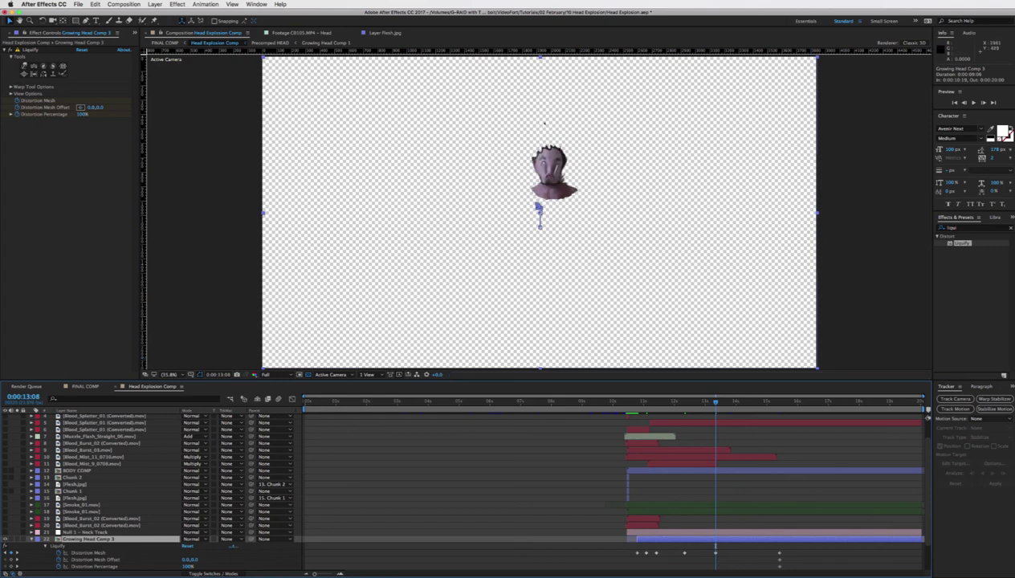
pyautogui.click(778, 403)
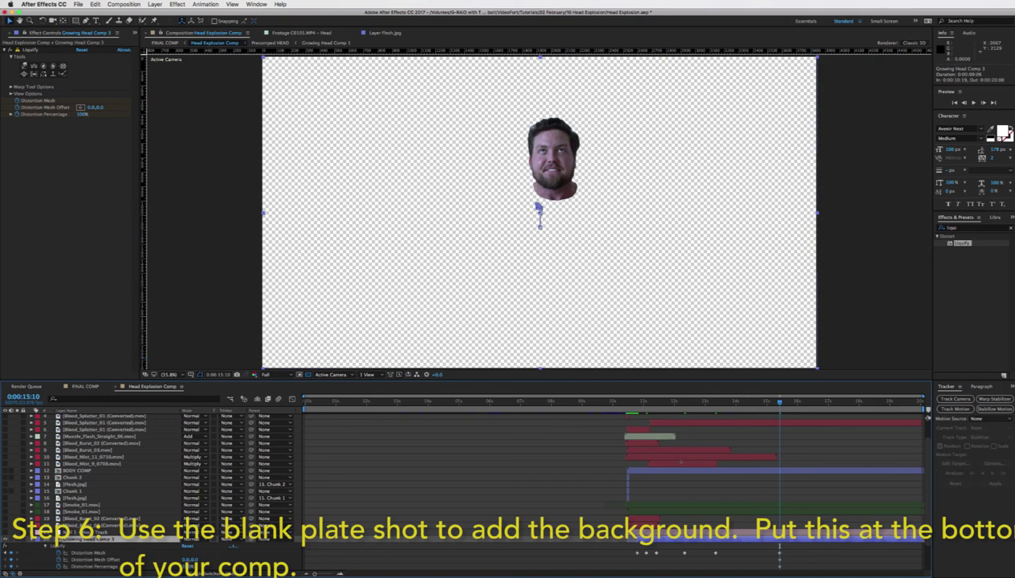
# Make the Extra Wall layer visible behind the head and check it alongside the Fabric in the Back layer.
pyautogui.scroll(-3, 680, 462)
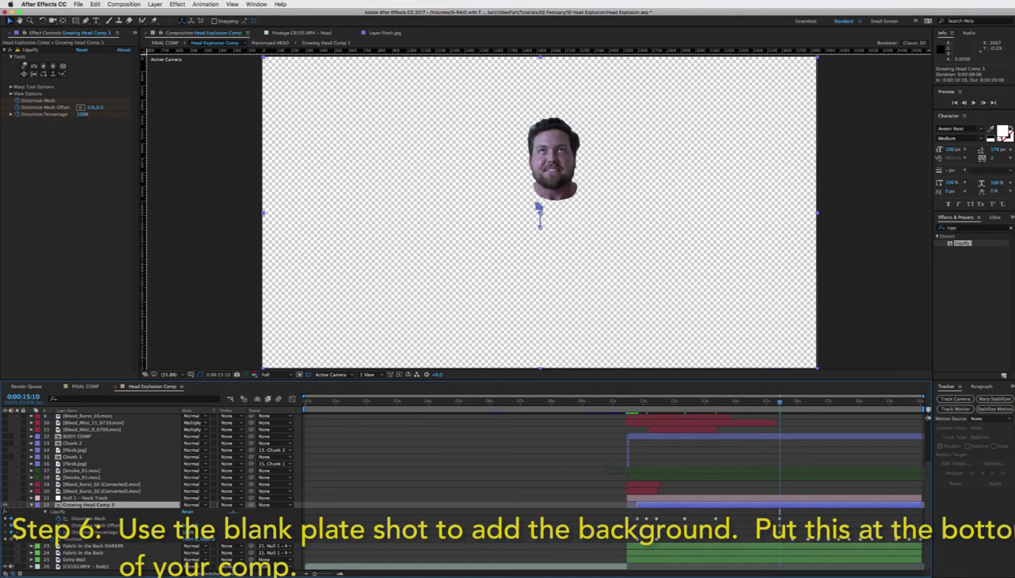
pyautogui.click(80, 559)
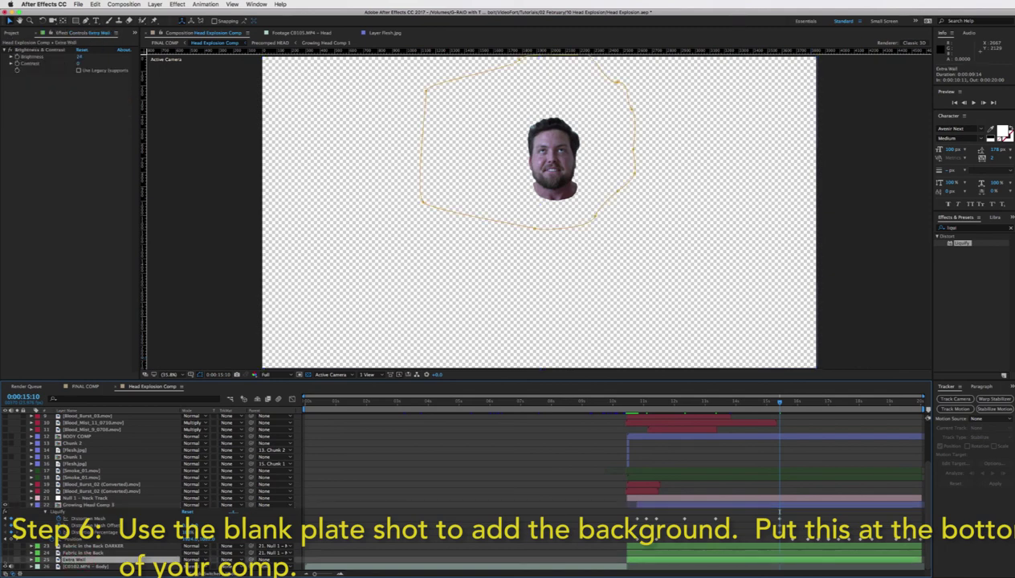
pyautogui.click(5, 560)
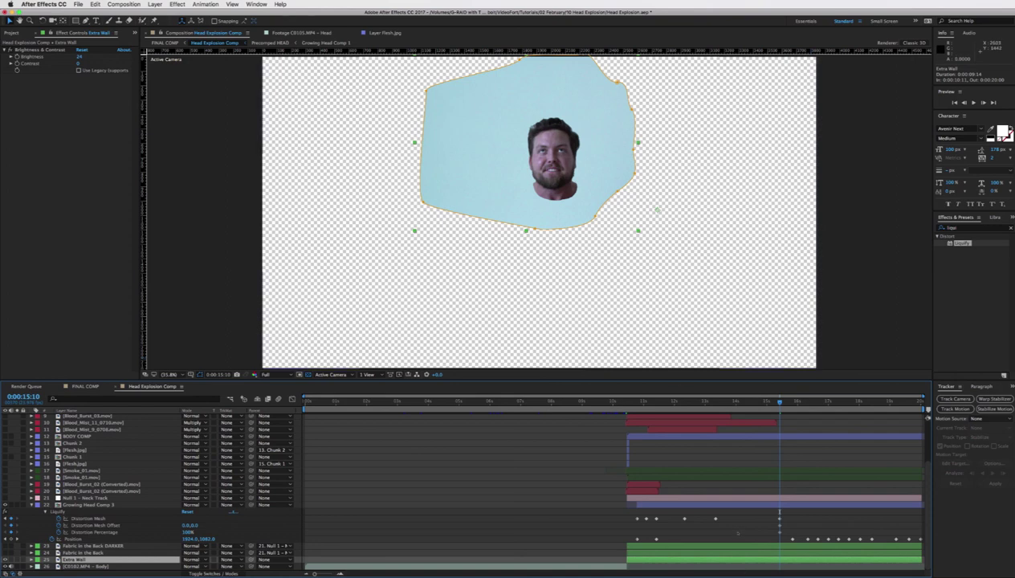
pyautogui.click(738, 553)
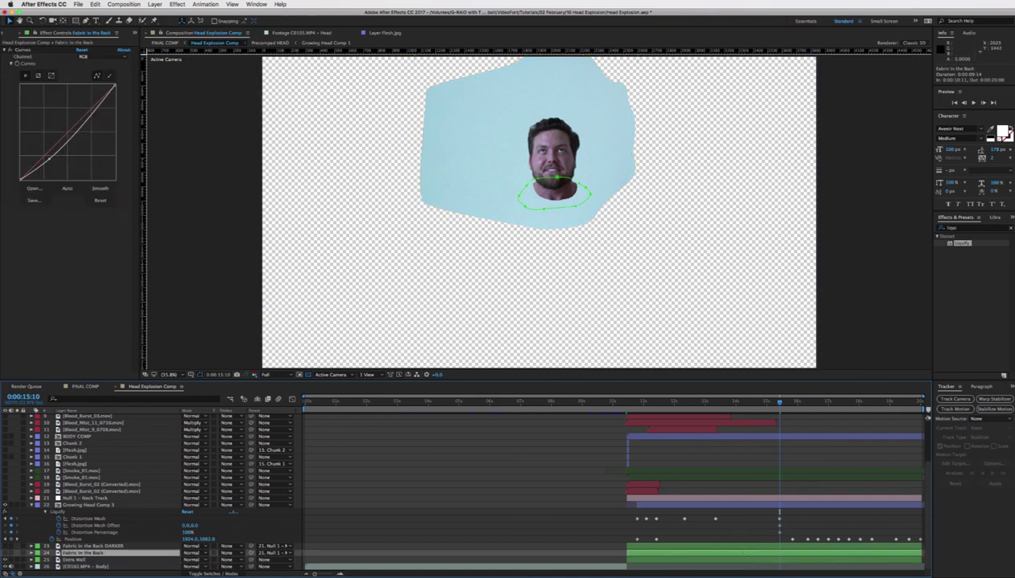
pyautogui.click(742, 558)
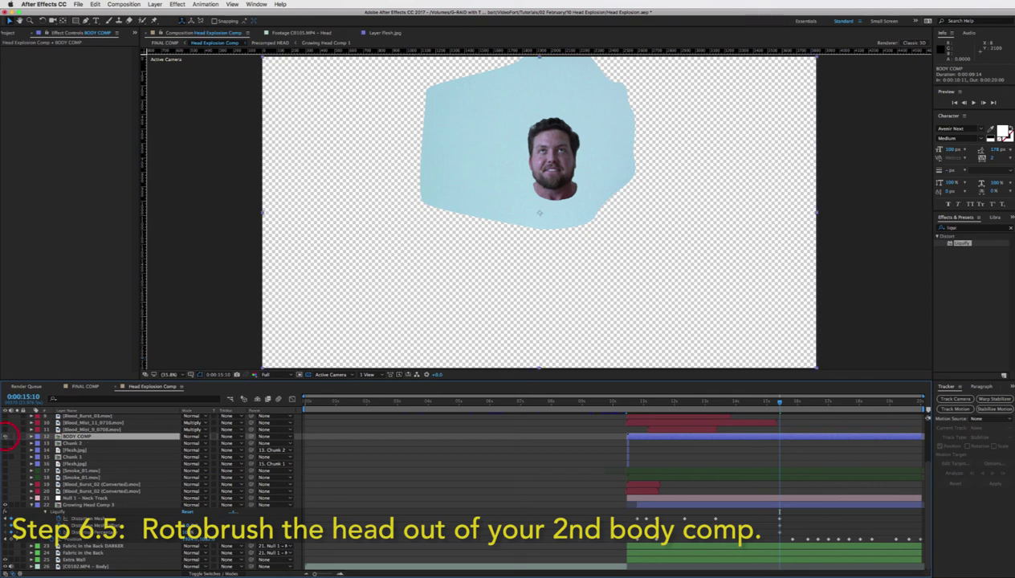
# Make the BODY COMP layer visible and solo it to show the body with the head cut out.
pyautogui.click(6, 437)
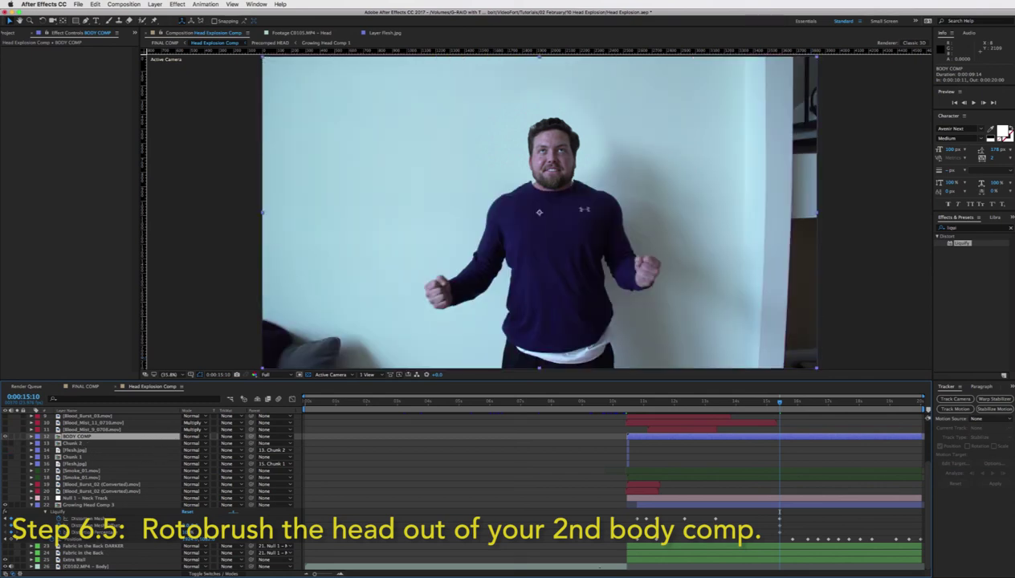
pyautogui.click(590, 566)
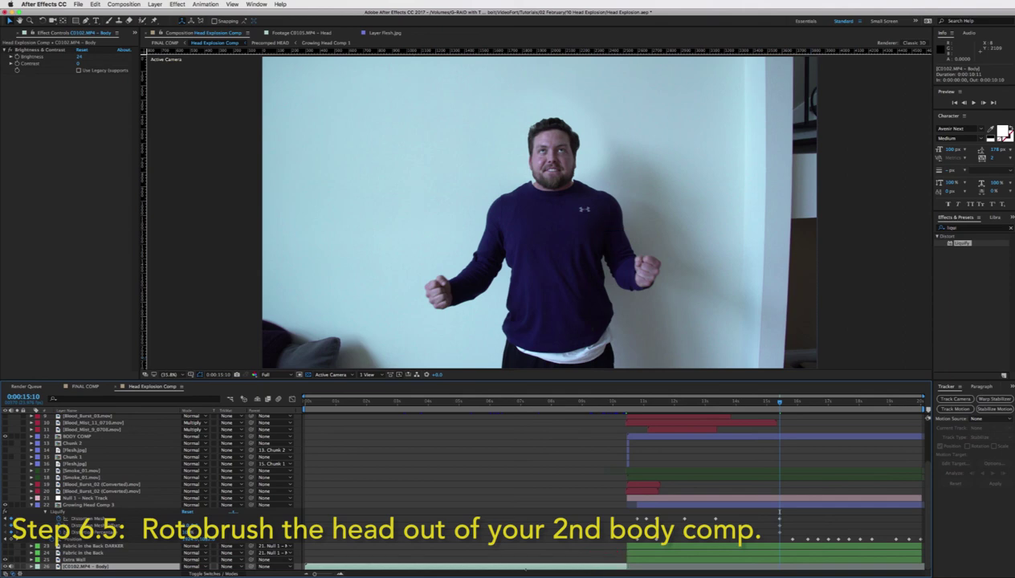
pyautogui.click(675, 436)
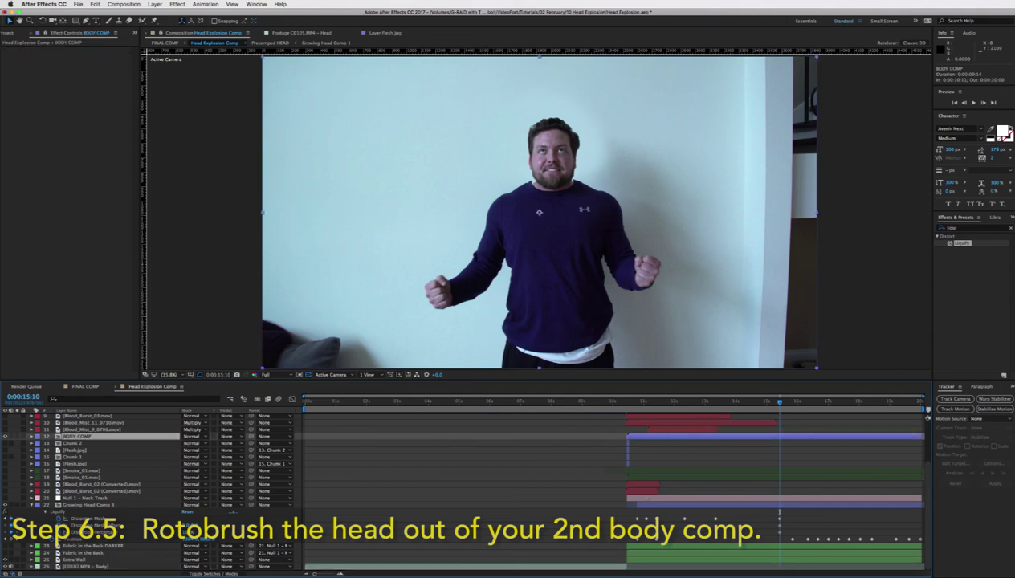
pyautogui.click(675, 435)
pyautogui.click(16, 438)
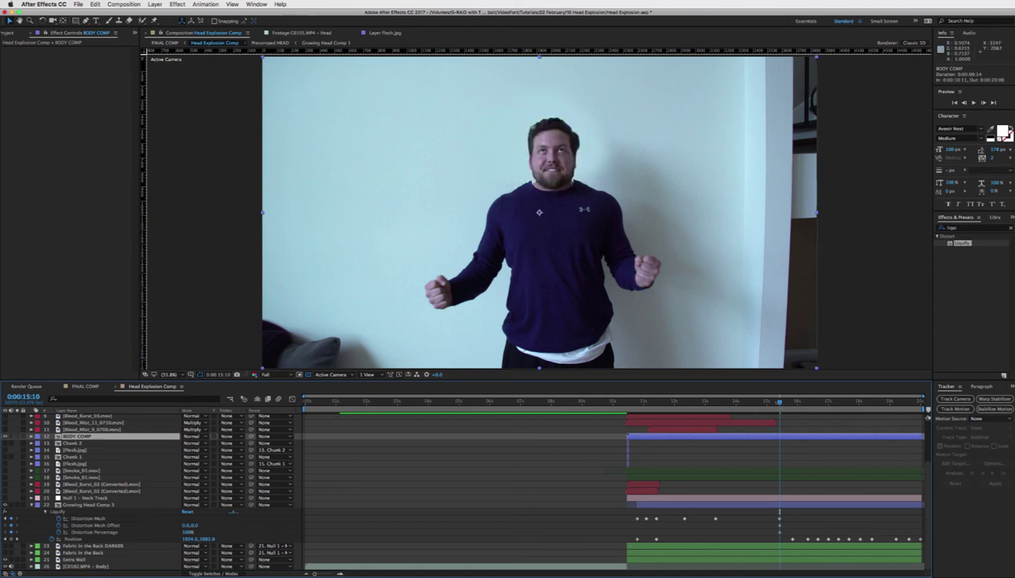
# Review the regrowing head combined with the body at several times between 0:00:12:06 and 0:00:18:08, ending at 0:00:12:10.
pyautogui.moveTo(776, 401); pyautogui.dragTo(719, 401)
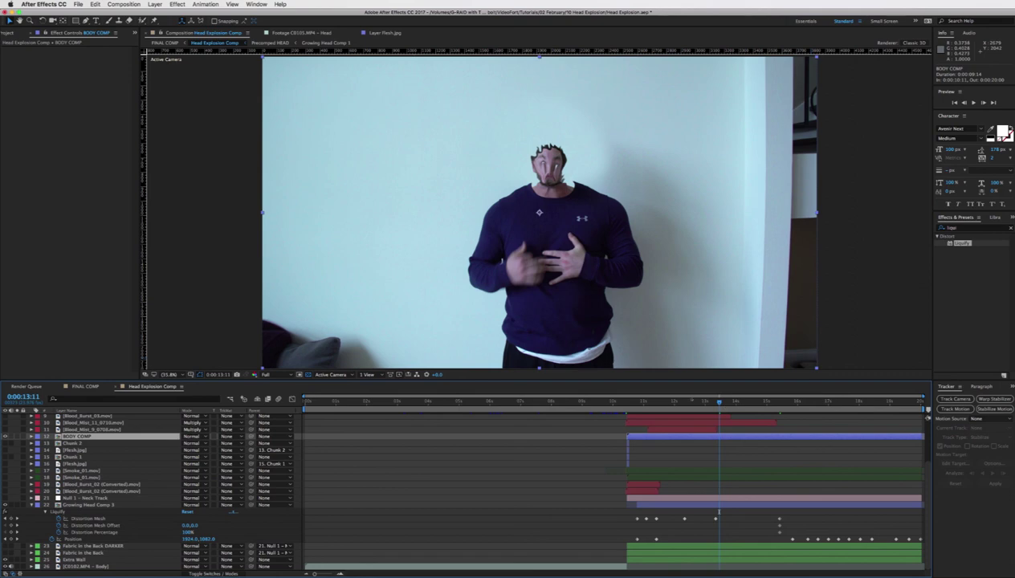
pyautogui.moveTo(719, 401); pyautogui.dragTo(682, 402)
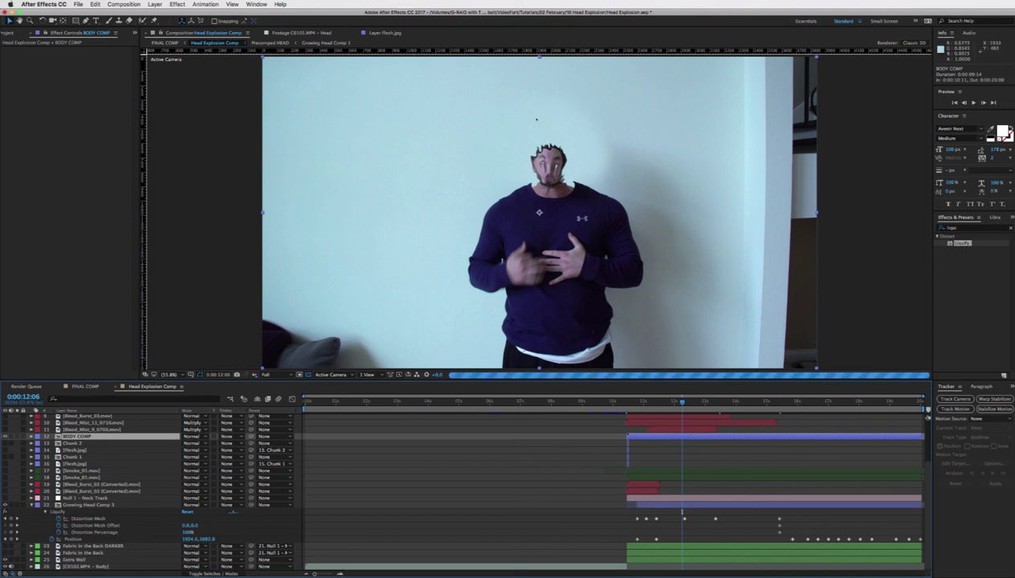
pyautogui.moveTo(681, 402); pyautogui.dragTo(778, 402)
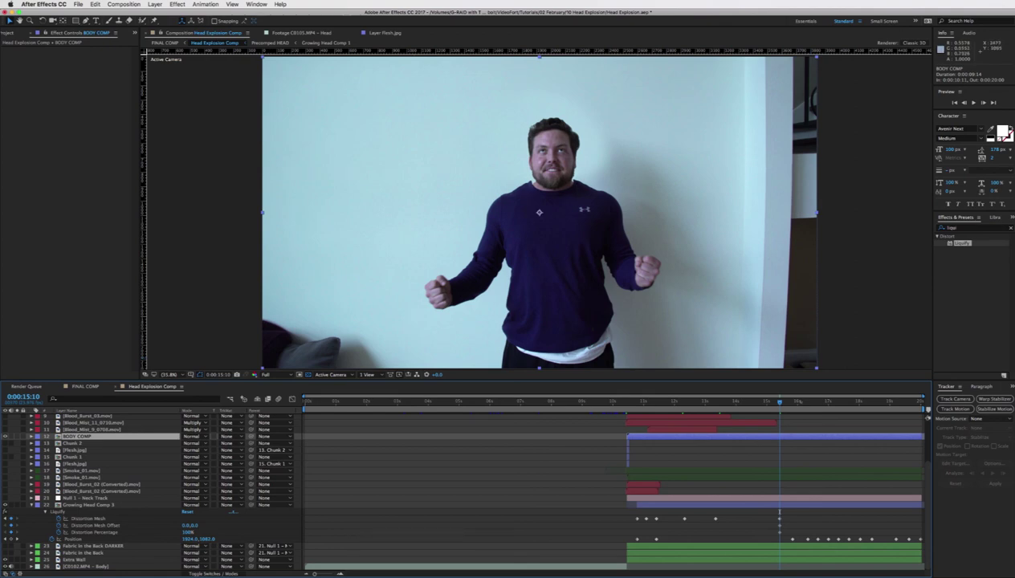
pyautogui.press('space')
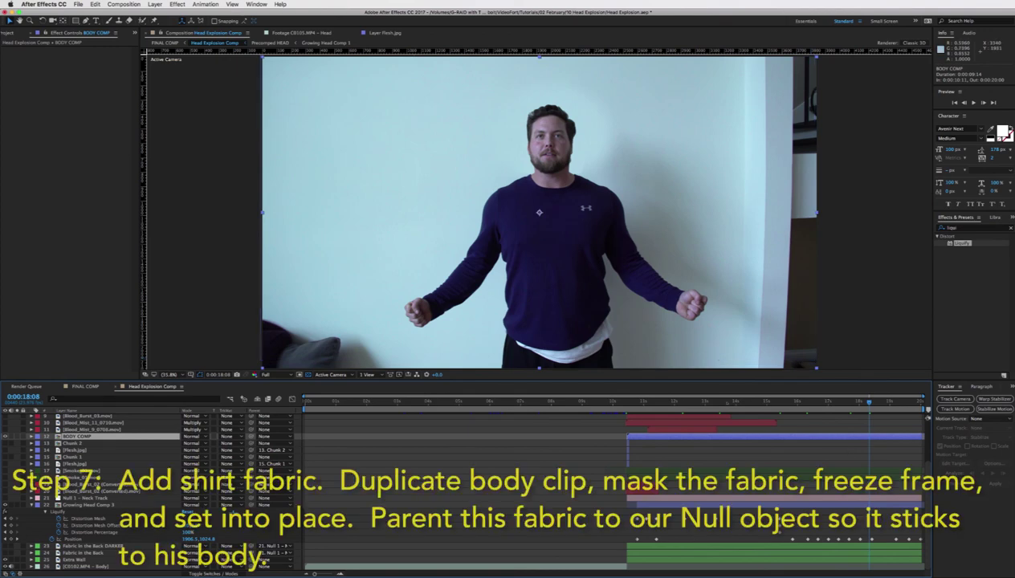
pyautogui.moveTo(725, 402); pyautogui.dragTo(687, 402)
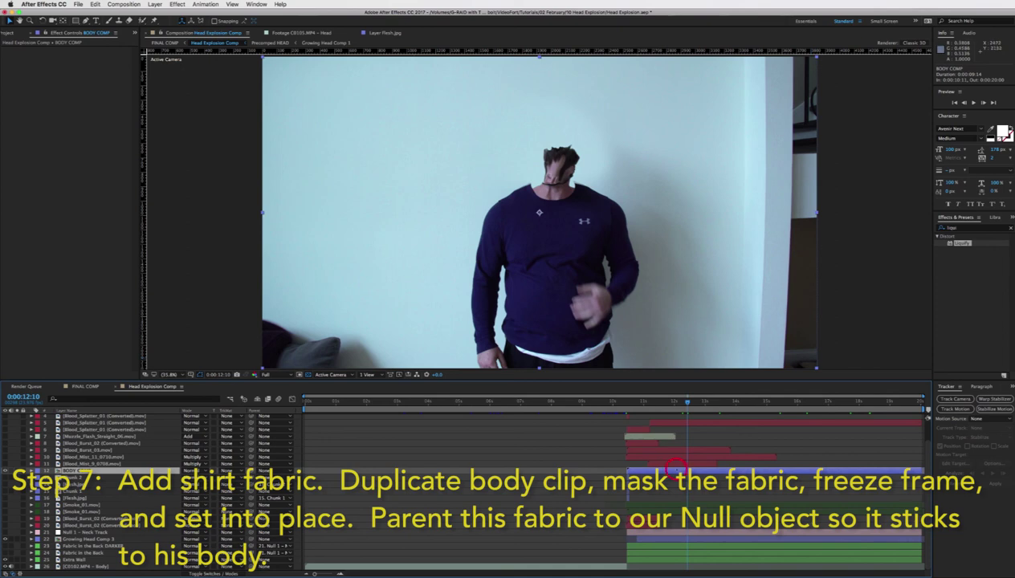
# Examine the C0102.MP4 - Body clip and the masks of the Fabric in the Back and Fabric in the Back DARKER layers.
pyautogui.click(599, 566)
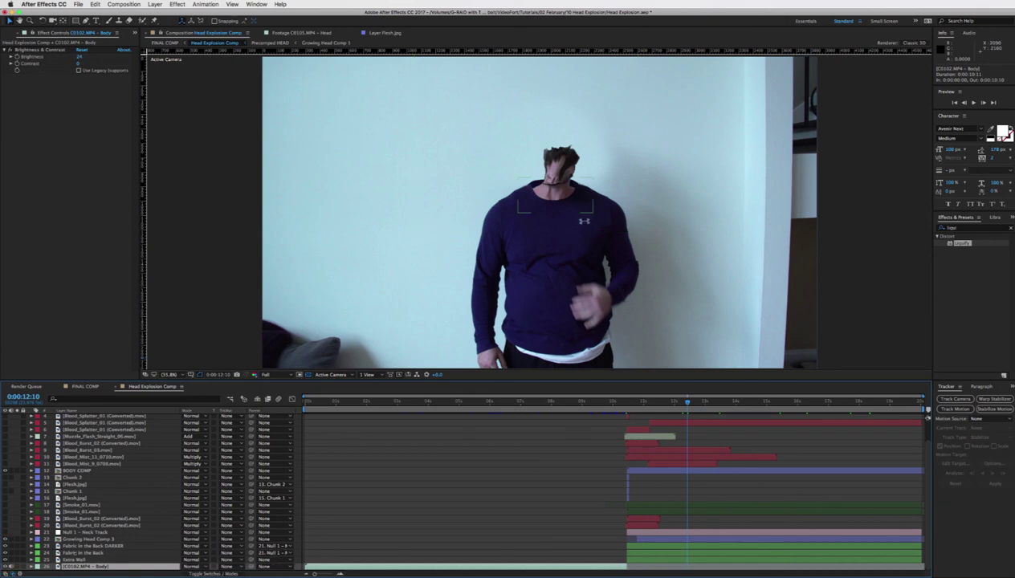
pyautogui.click(71, 546)
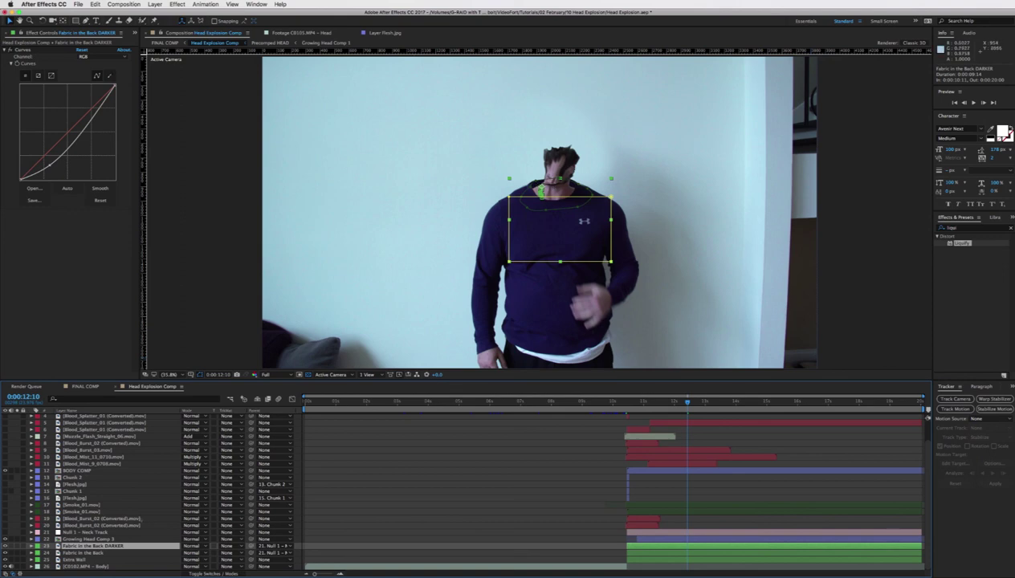
pyautogui.press('super+Down')
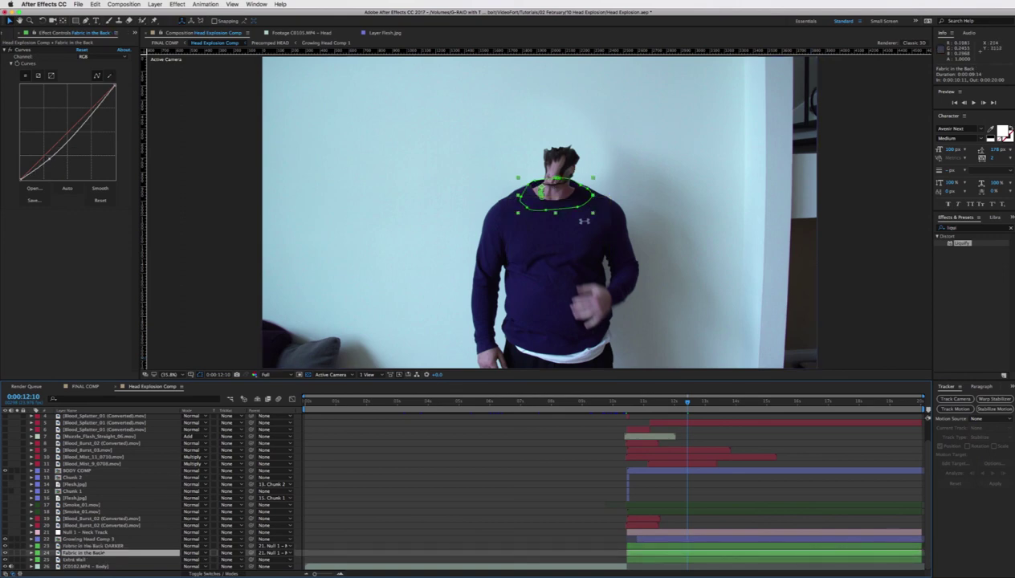
pyautogui.click(93, 545)
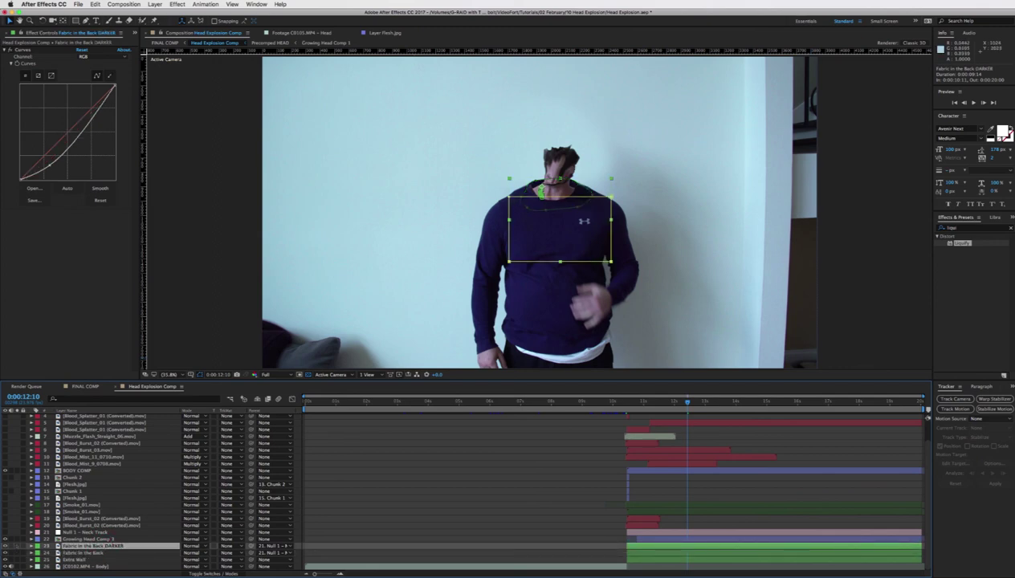
# Solo the Fabric in the Back DARKER and Fabric in the Back layers to isolate the shirt fabric patch.
pyautogui.moveTo(17, 546); pyautogui.dragTo(17, 552)
pyautogui.scroll(3, 594, 192)
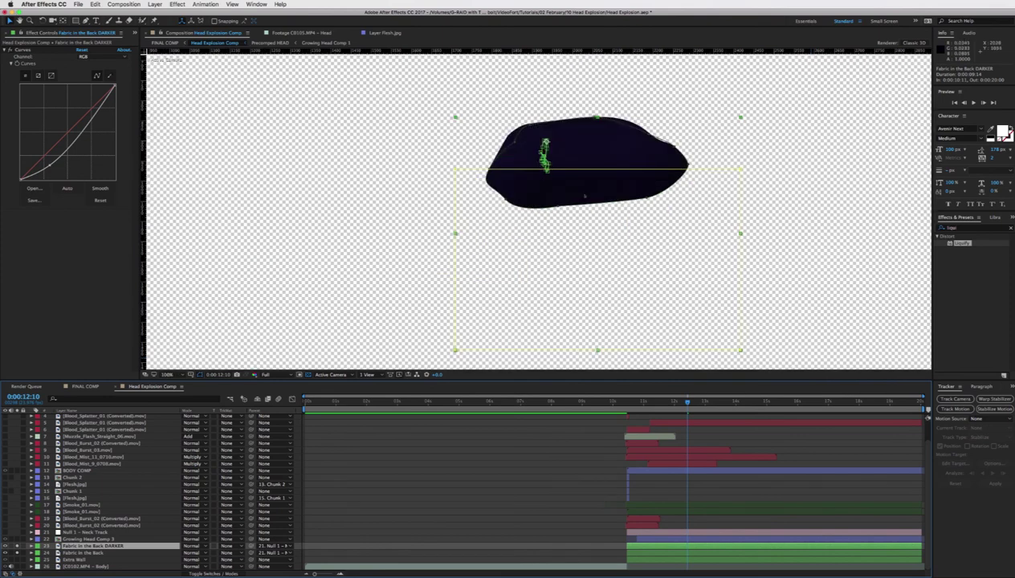
pyautogui.moveTo(651, 122); pyautogui.dragTo(616, 242)
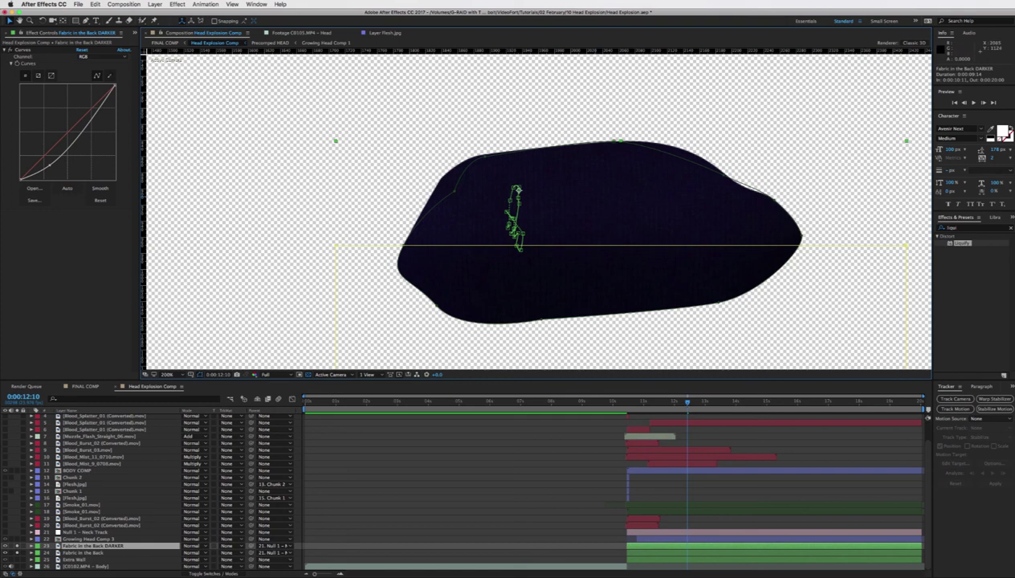
# Check how the isolated fabric moves with Null 1 - Neck Track between 0:00:11:22 and 0:00:12:12.
pyautogui.moveTo(686, 402); pyautogui.dragTo(678, 401)
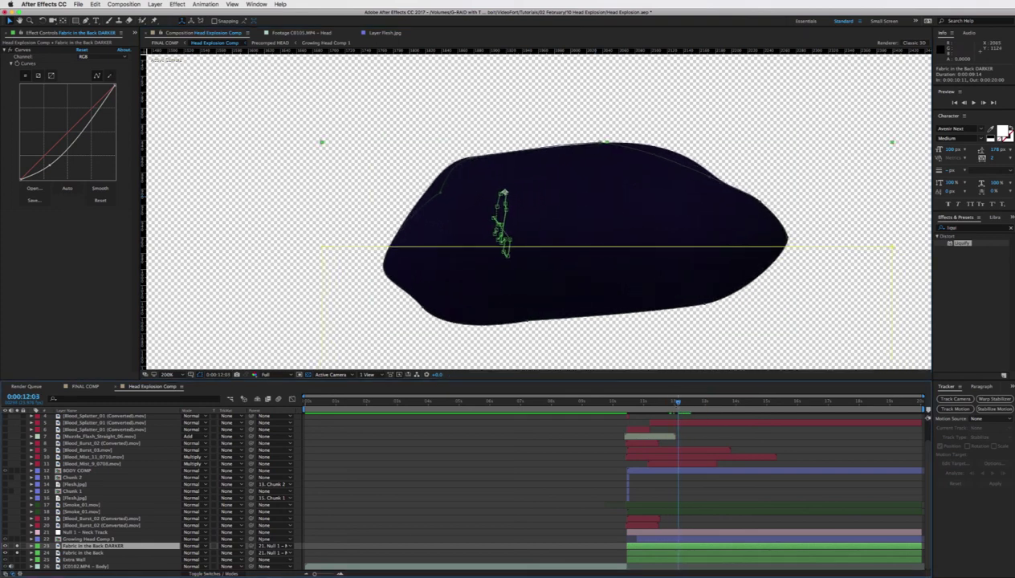
pyautogui.moveTo(678, 401); pyautogui.dragTo(672, 402)
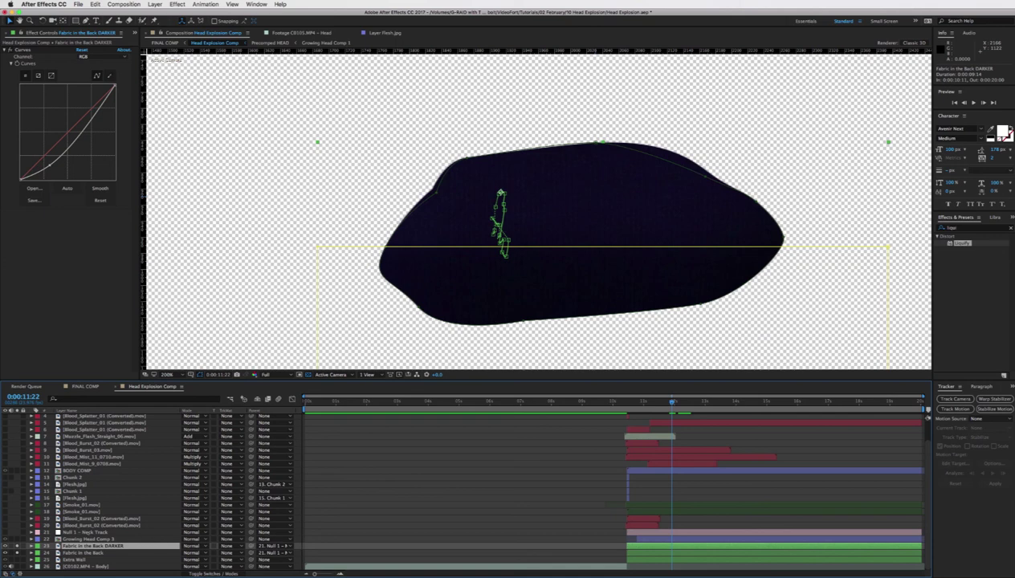
pyautogui.click(81, 533)
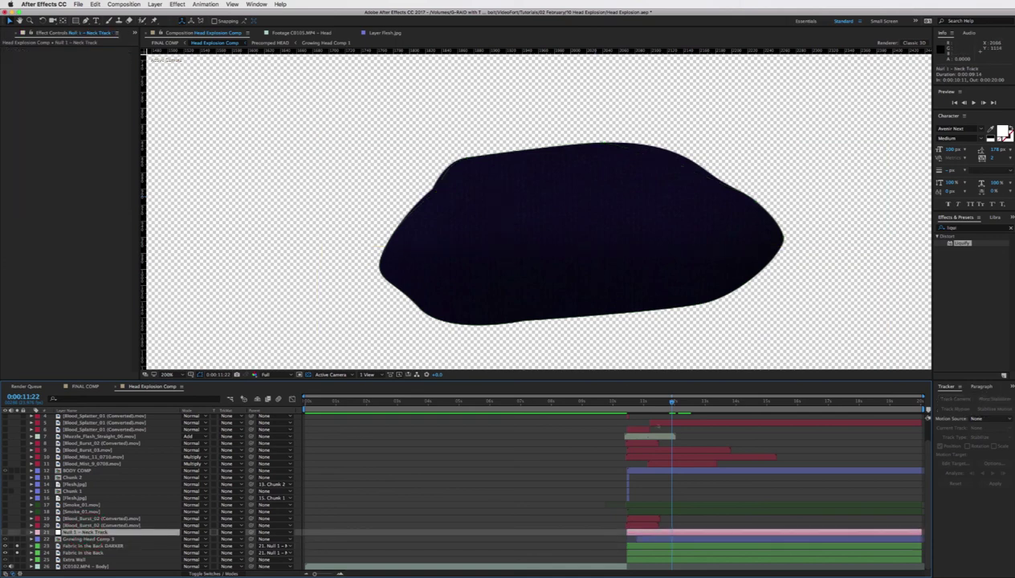
pyautogui.moveTo(673, 401)
pyautogui.mouseDown()
pyautogui.moveTo(800, 401)
pyautogui.moveTo(651, 400)
pyautogui.moveTo(689, 400)
pyautogui.mouseUp()
# Reveal the keyframes of both Fabric in the Back layers and check the fabric's shape and position up to 0:00:16:02.
pyautogui.click(691, 546)
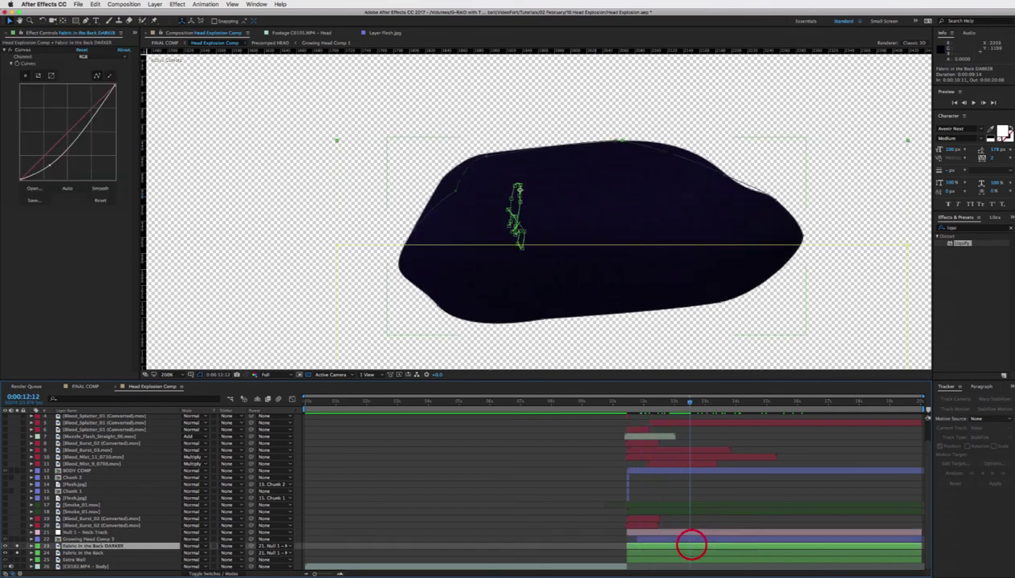
pyautogui.keyDown('shift'); pyautogui.click(670, 553); pyautogui.keyUp('shift')
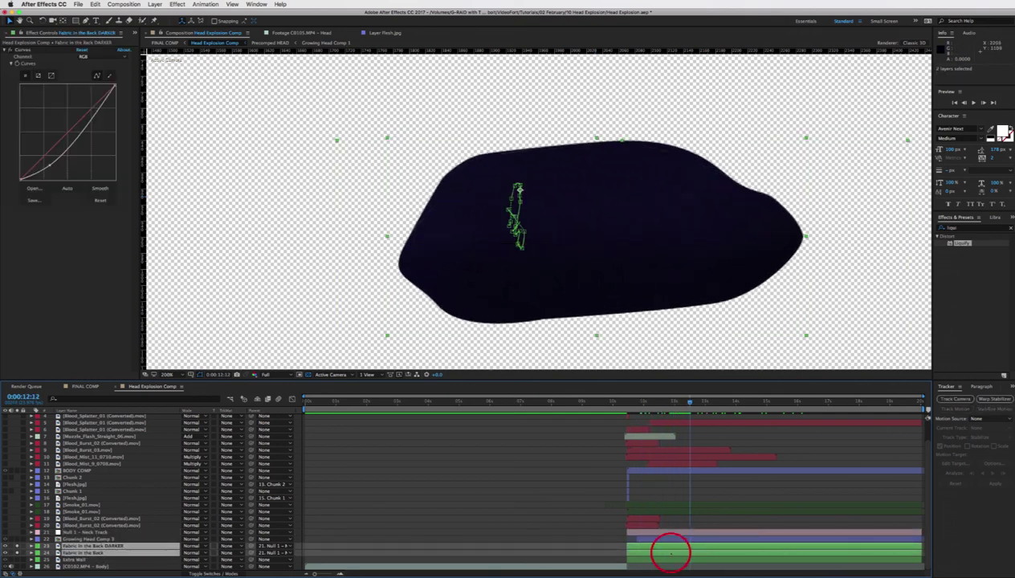
pyautogui.press('u')
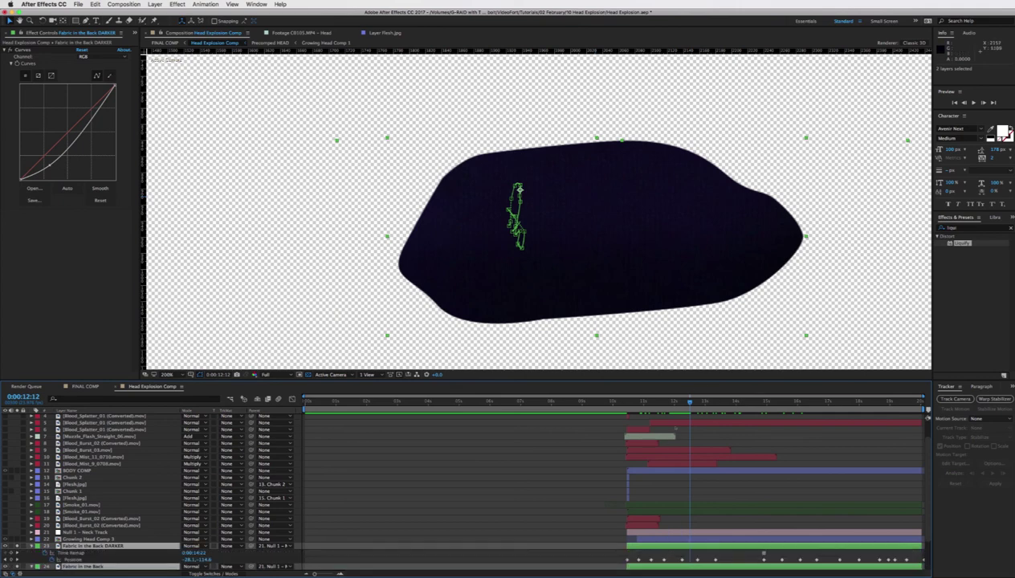
pyautogui.moveTo(689, 400); pyautogui.dragTo(777, 400)
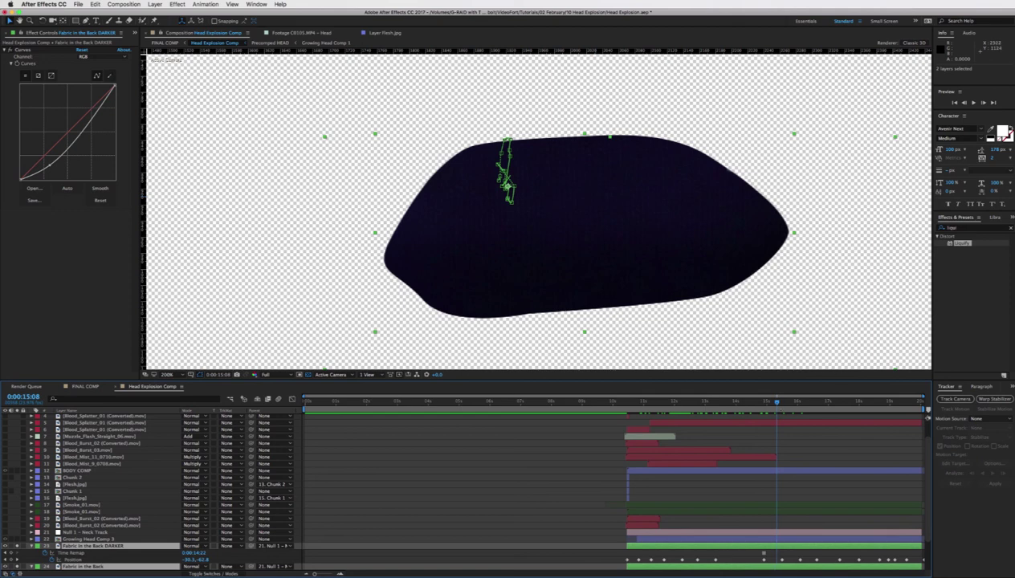
pyautogui.scroll(-2, 458, 488)
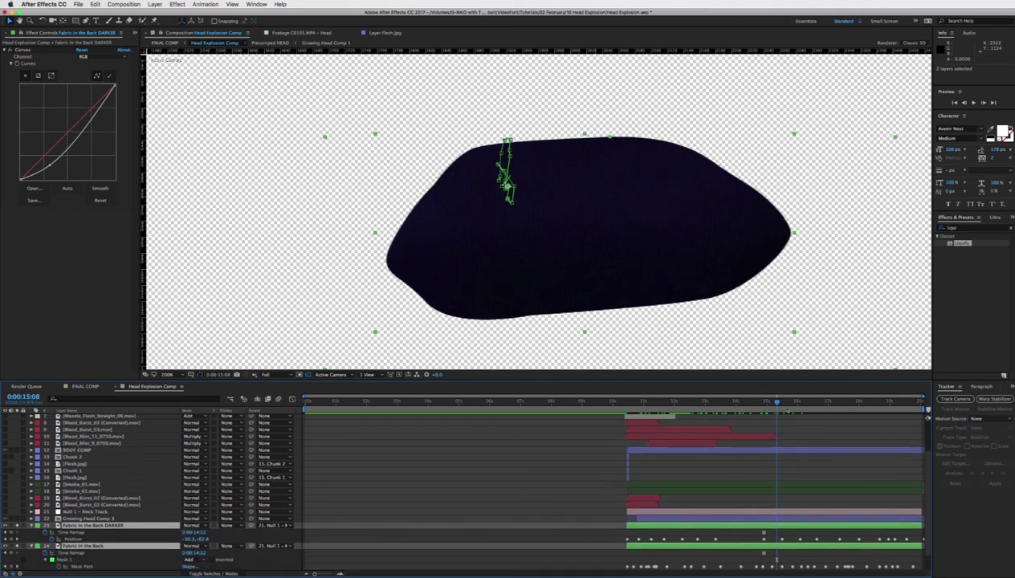
pyautogui.click(781, 400)
pyautogui.moveTo(781, 401)
pyautogui.mouseDown()
pyautogui.moveTo(879, 402)
pyautogui.moveTo(800, 403)
pyautogui.mouseUp()
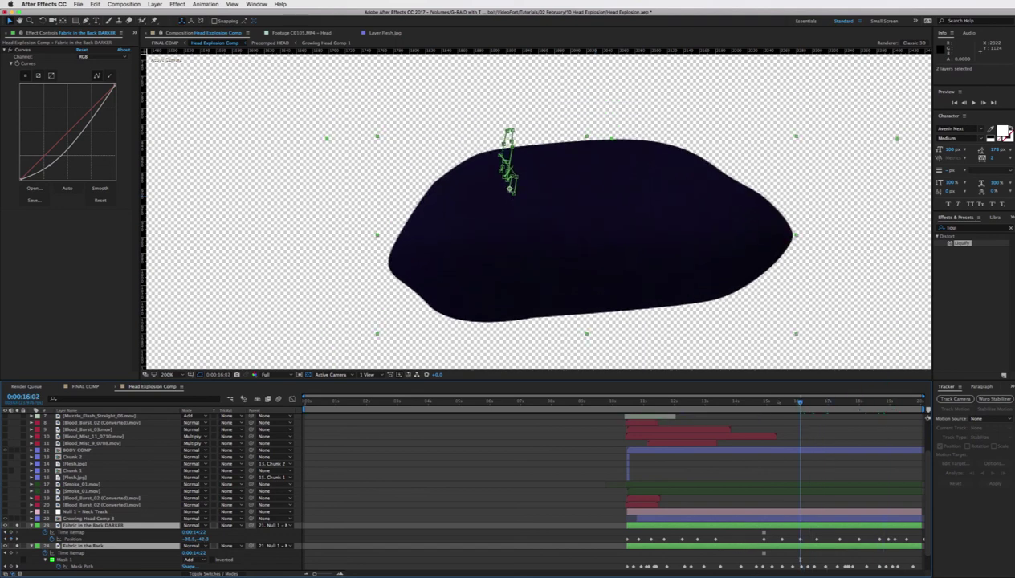
# Freeze the Fabric in the Back DARKER layer on its frame at 0:00:14:22.
pyautogui.click(769, 402)
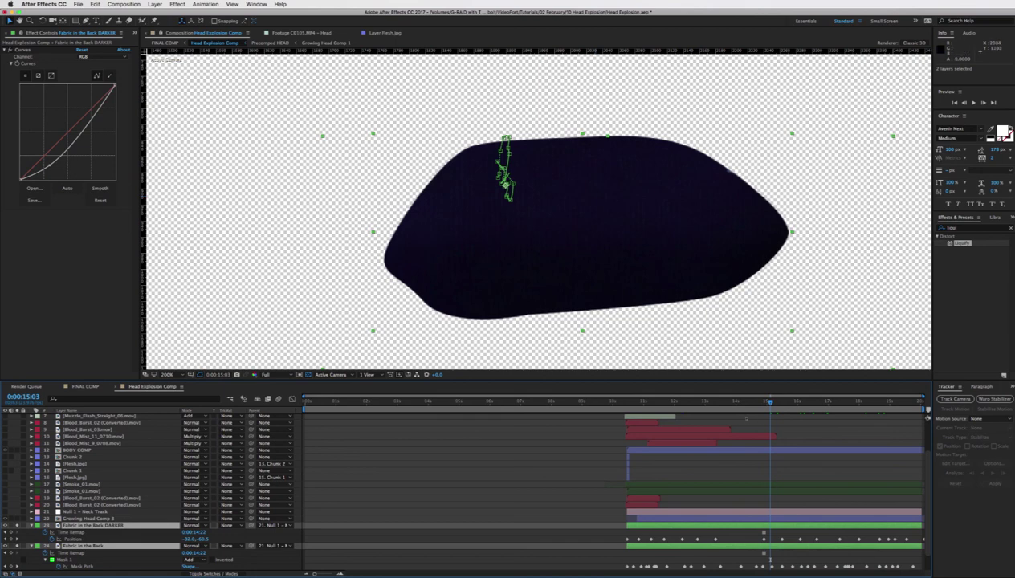
pyautogui.moveTo(742, 402); pyautogui.dragTo(686, 402)
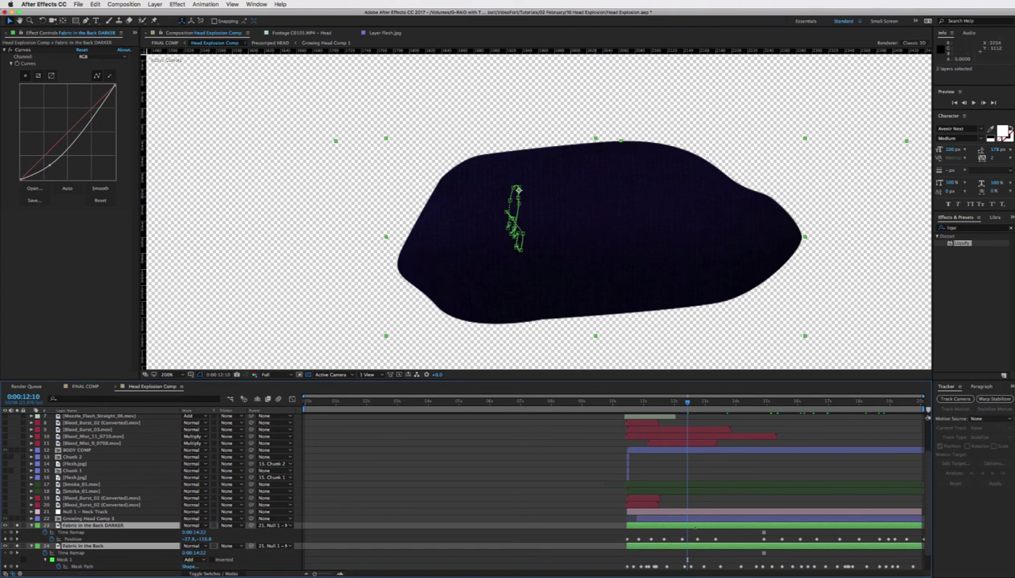
pyautogui.click(71, 532)
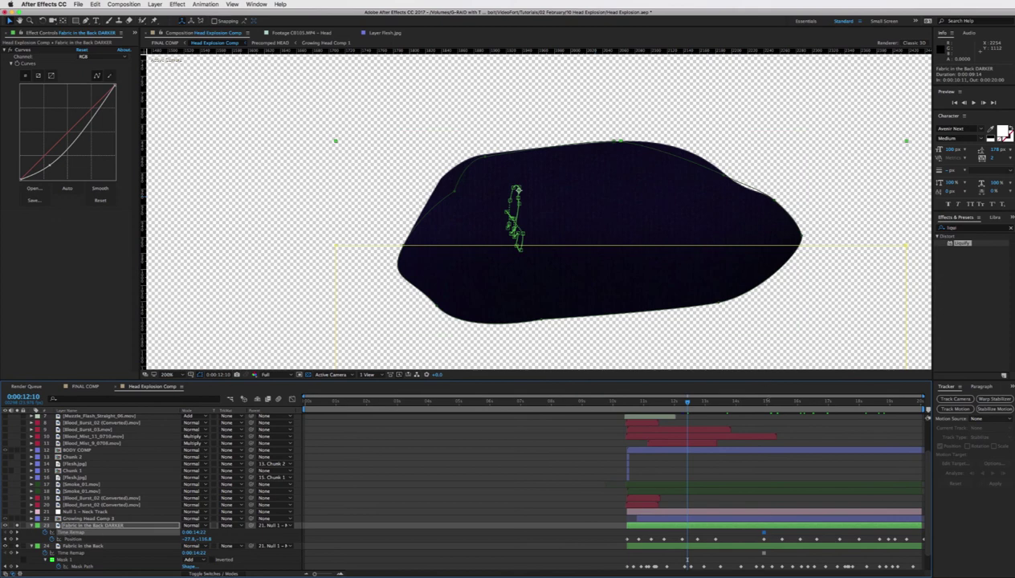
pyautogui.press('k')
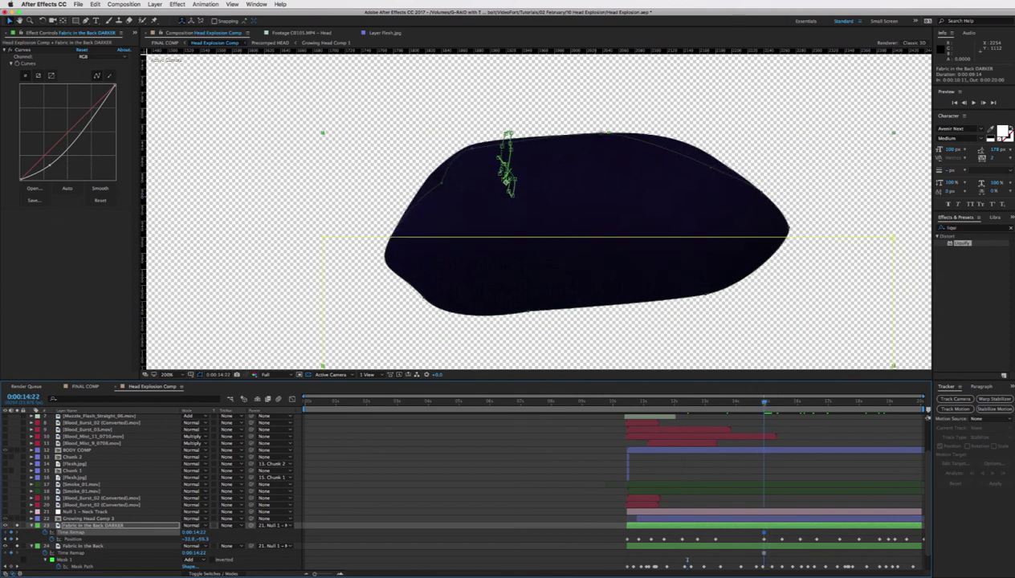
pyautogui.rightClick(658, 526)
pyautogui.moveTo(734, 309)
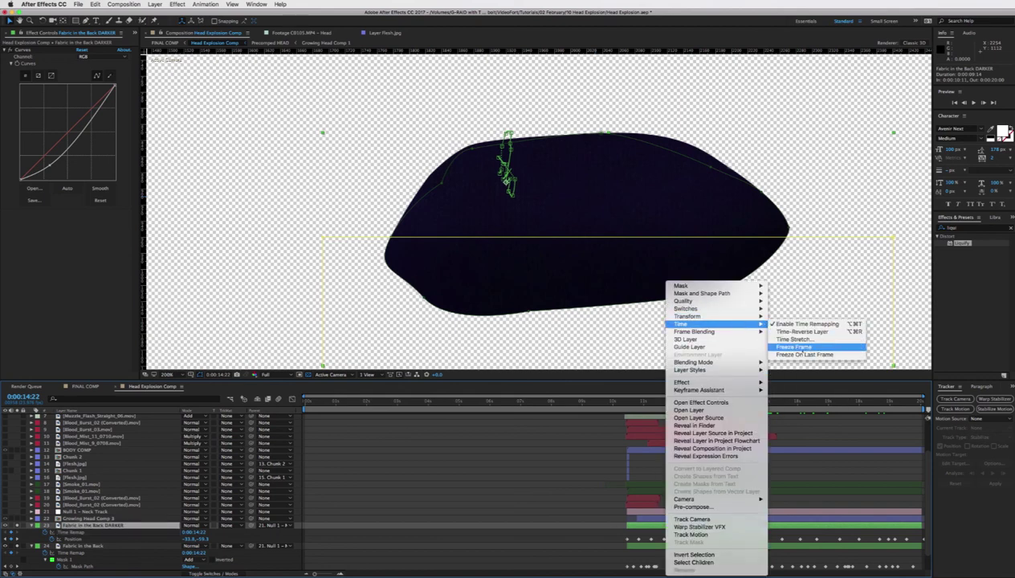
pyautogui.click(799, 347)
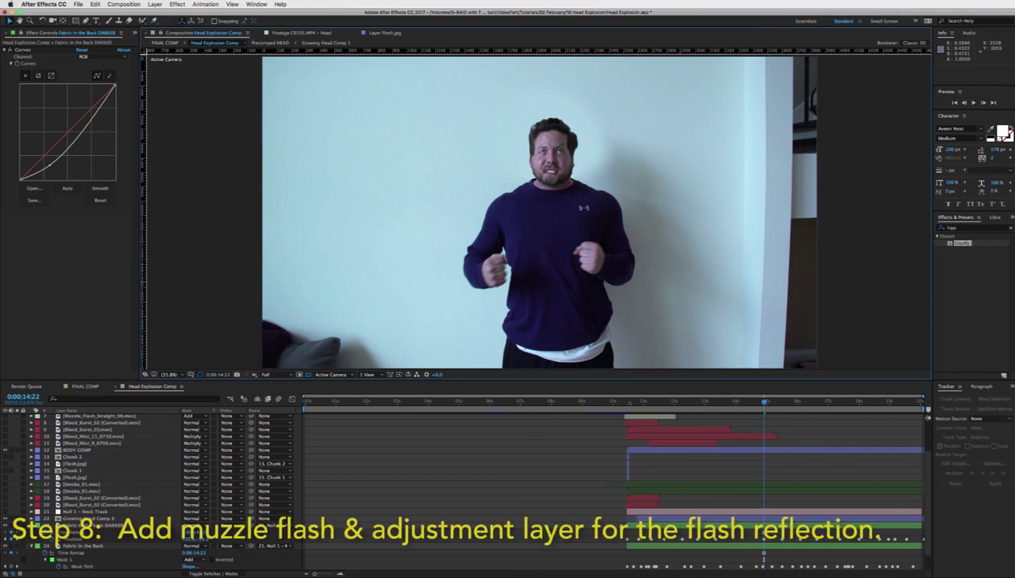
# Show the Muzzle_Flash_Straight_06.mov layer at 0:00:10:09 and compare the flash with the following frame.
pyautogui.click(625, 402)
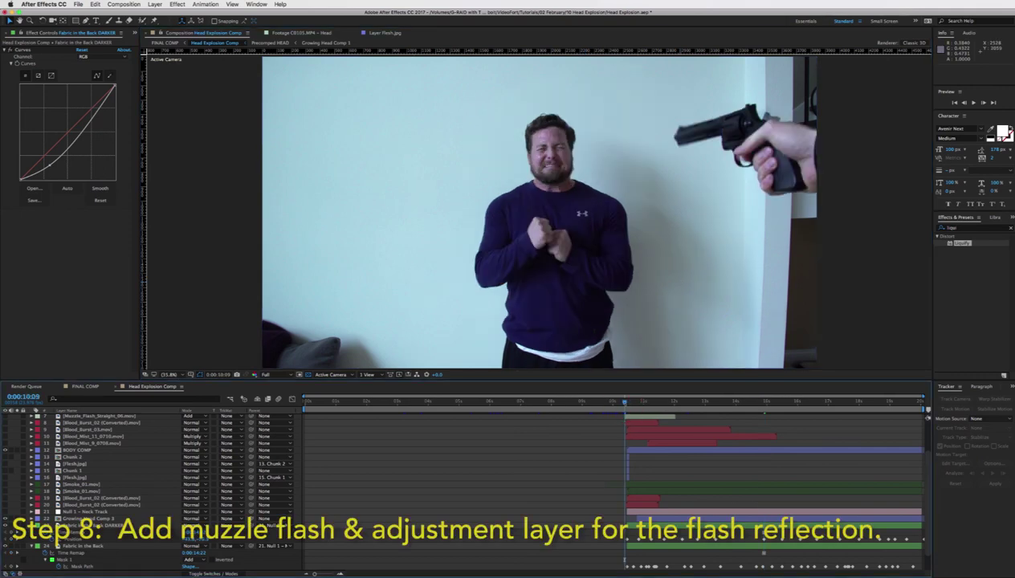
pyautogui.click(4, 416)
pyautogui.scroll(1, 164, 419)
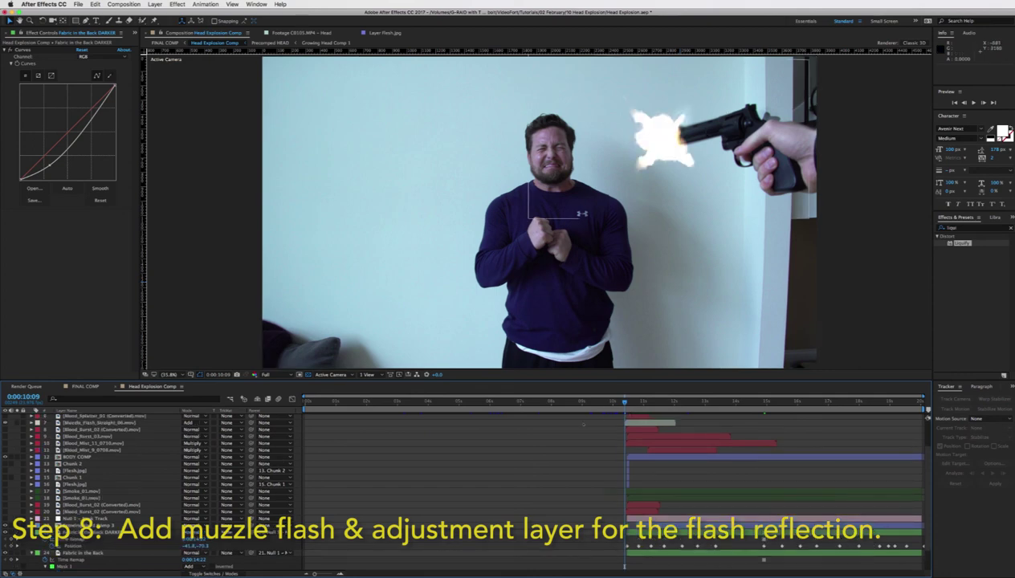
pyautogui.press('pagedown')
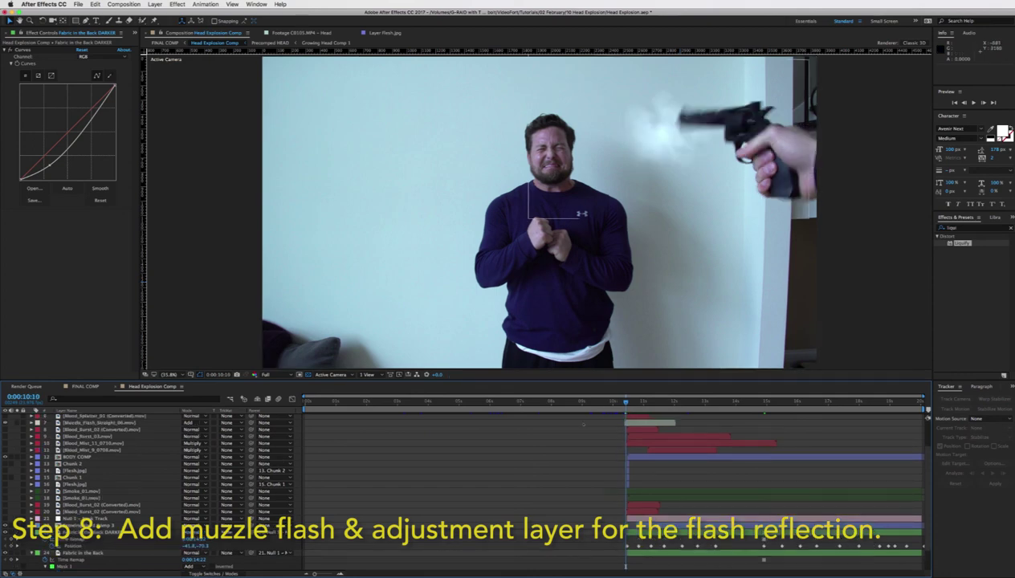
pyautogui.press('pageup')
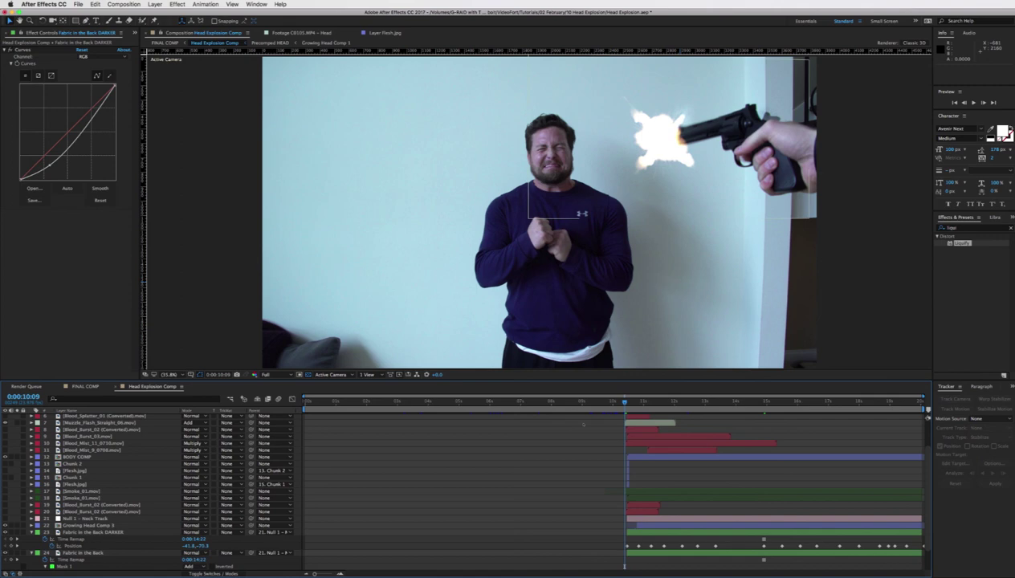
pyautogui.click(593, 418)
pyautogui.press('pagedown')
# Show Adjustment Layer 1 at 0:00:10:09 and reveal its mask, brightness and curves keyframes.
pyautogui.scroll(2, 593, 418)
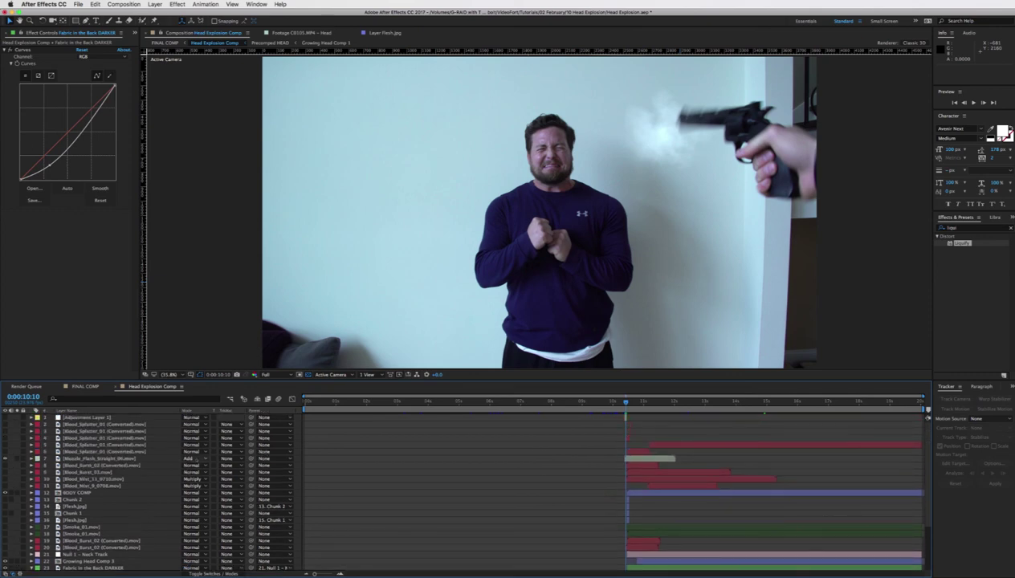
pyautogui.press('pageup')
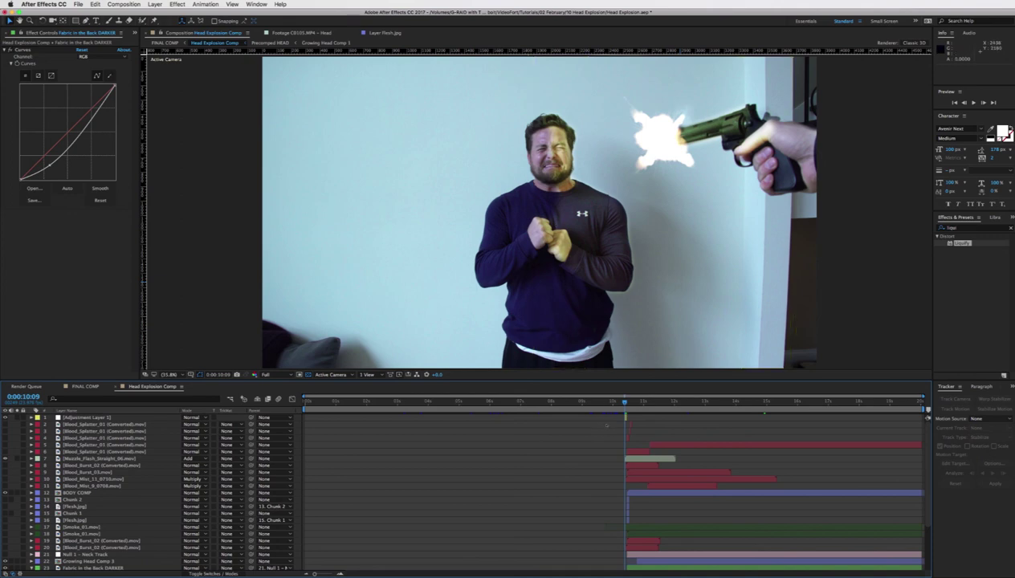
pyautogui.click(626, 416)
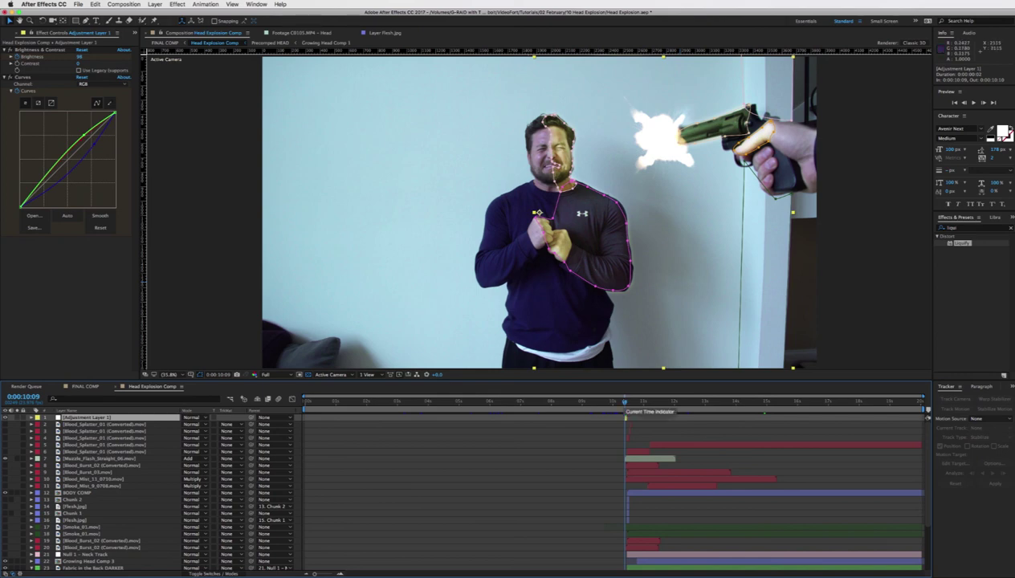
pyautogui.press('u')
pyautogui.press('u')
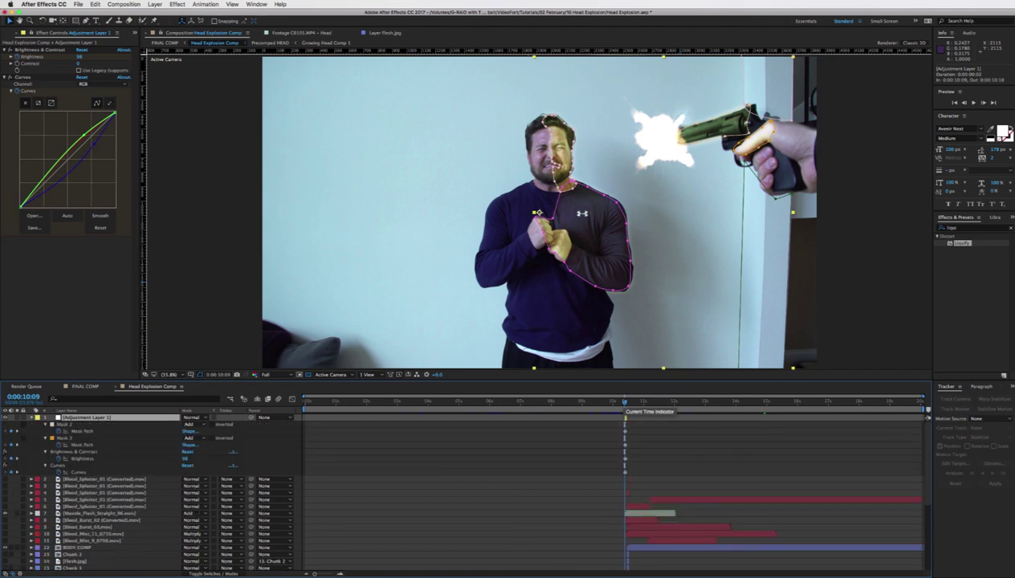
# Check Adjustment Layer 1's flash reflection frame by frame from 0:00:10:09 to 0:00:10:11, and collapse its keyframes.
pyautogui.press('pagedown')
pyautogui.moveTo(626, 401); pyautogui.dragTo(626, 402)
pyautogui.moveTo(626, 401); pyautogui.dragTo(627, 401)
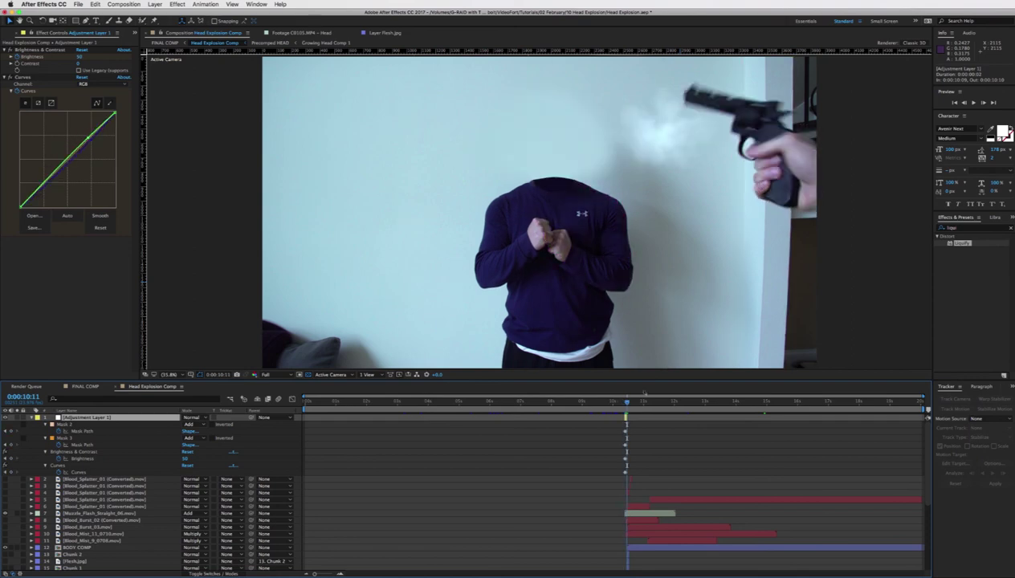
pyautogui.press('u')
pyautogui.press('pageup')
pyautogui.press('pageup')
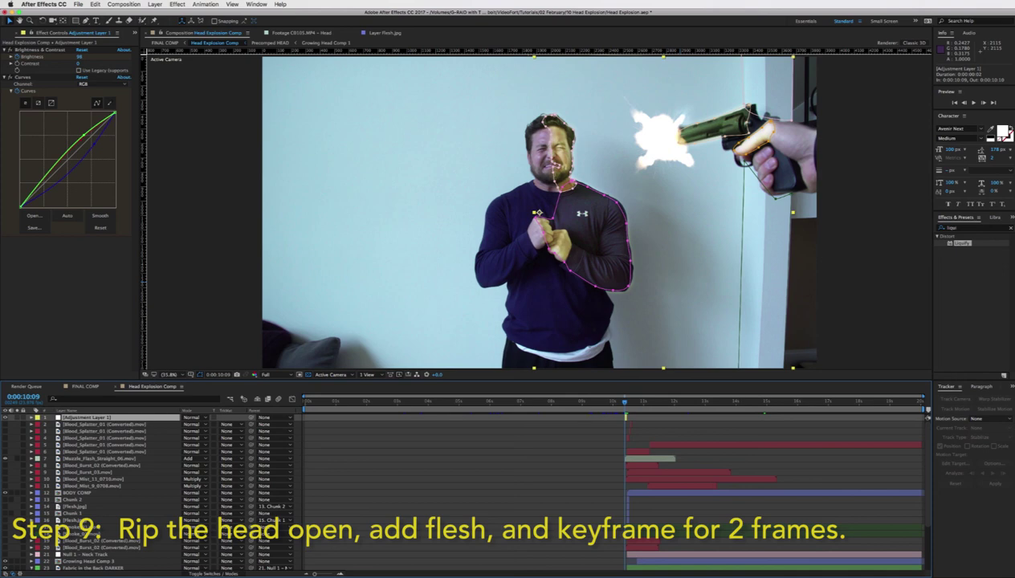
pyautogui.click(586, 520)
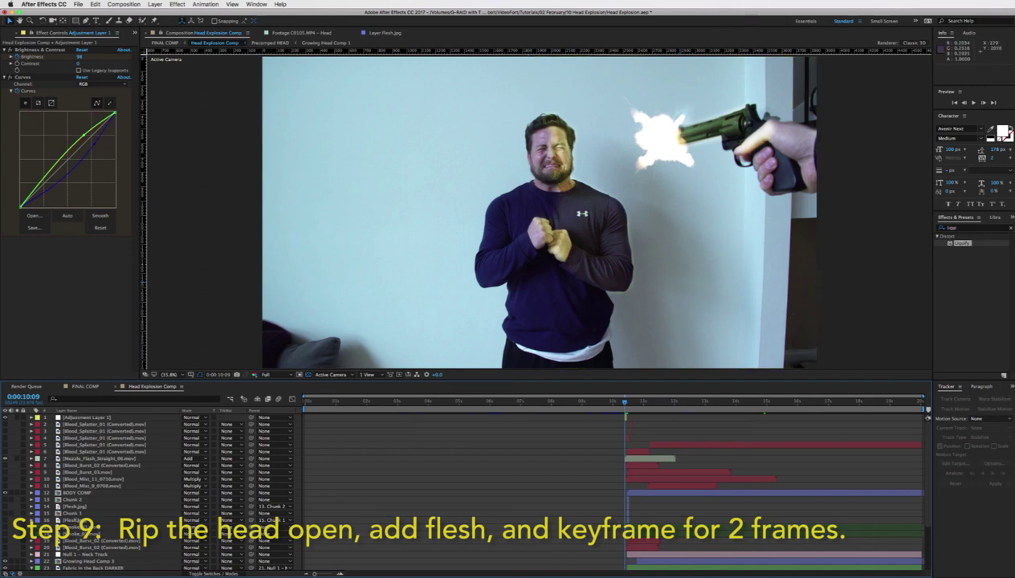
# Show the Chunk 1 head piece and check its timing against the gunshot between 0:00:10:09 and 0:00:10:11.
pyautogui.click(73, 499)
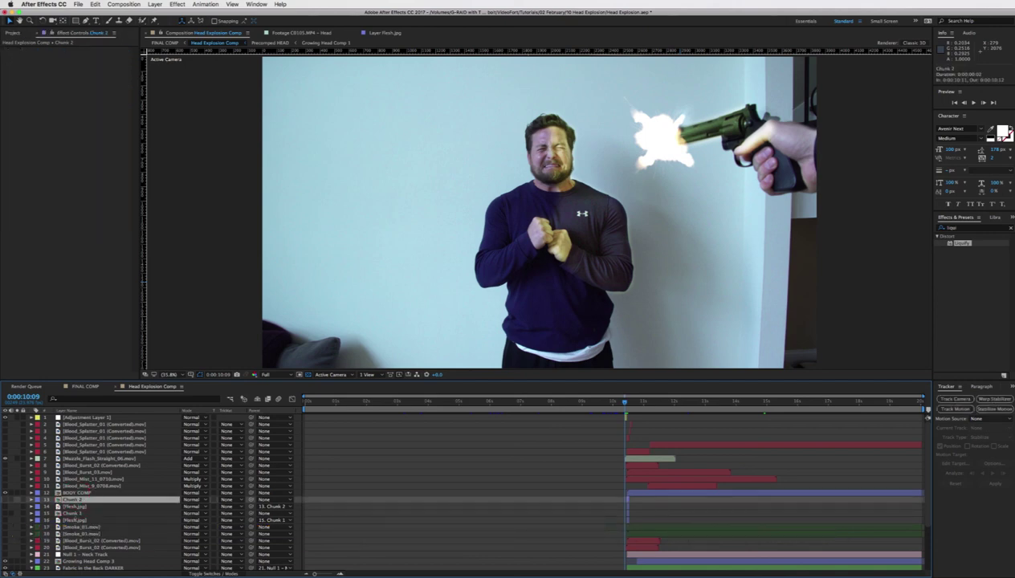
pyautogui.click(73, 513)
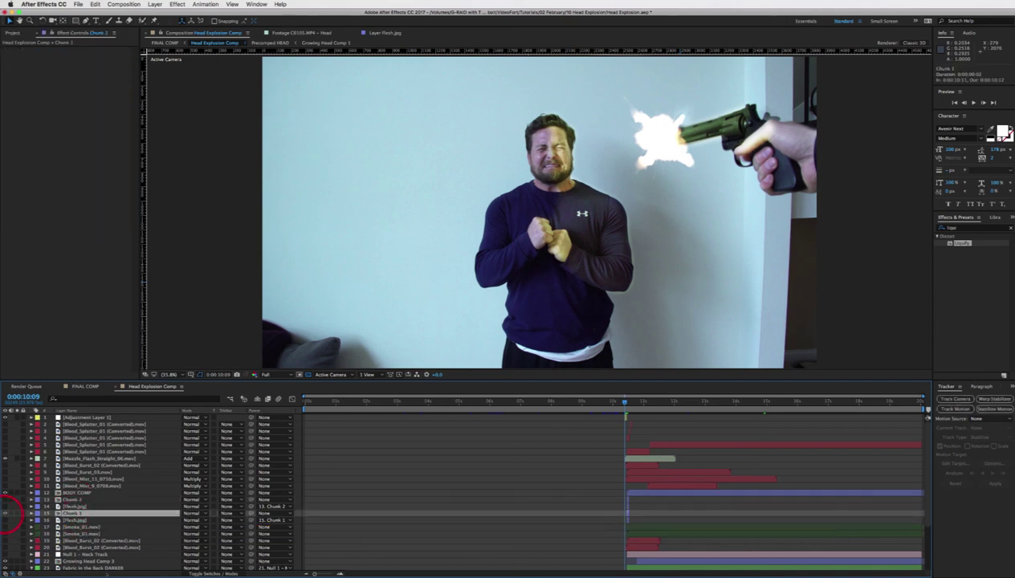
pyautogui.press('pagedown')
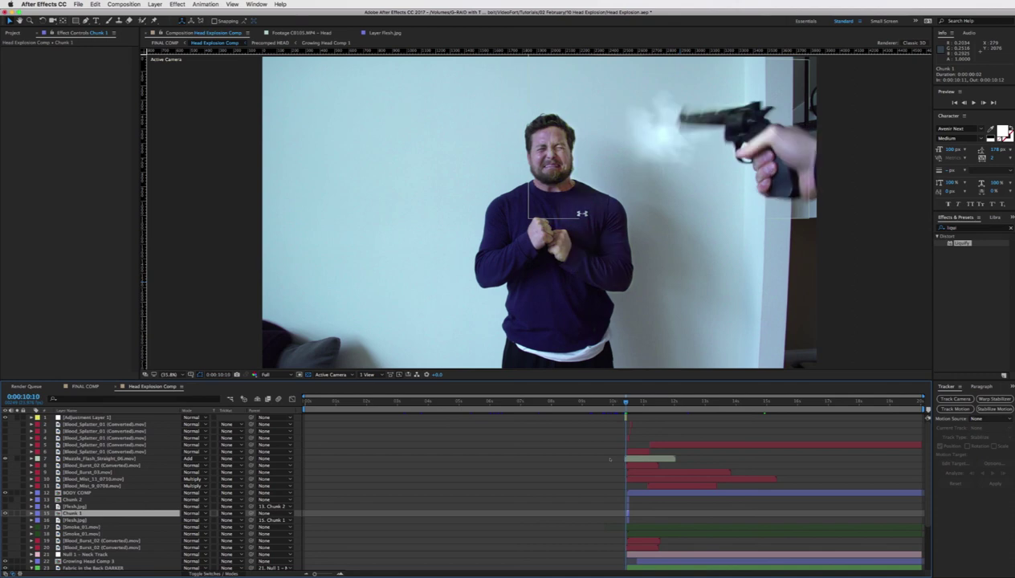
pyautogui.press('pagedown')
pyautogui.press('pageup')
pyautogui.press('pageup')
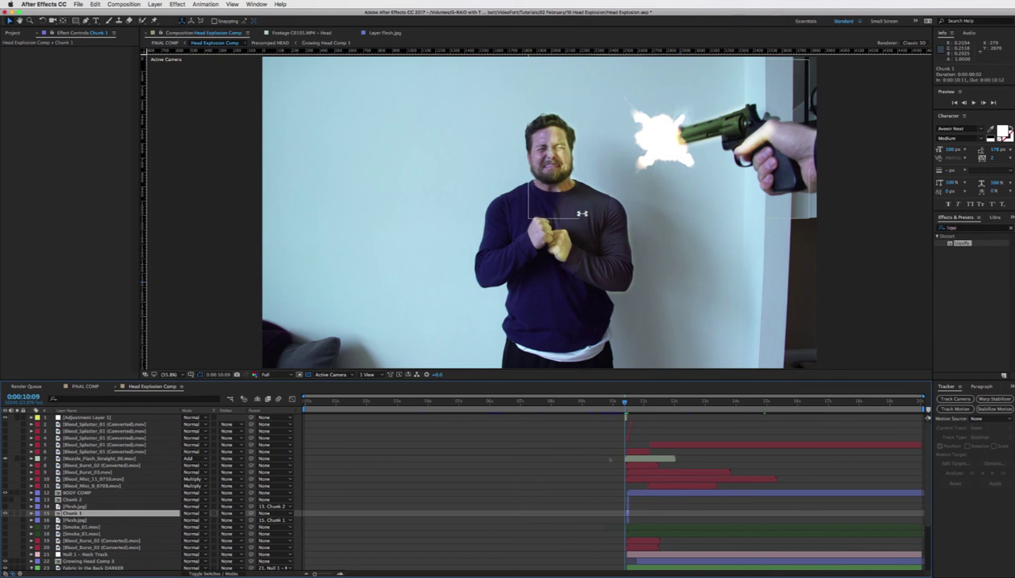
pyautogui.press('pagedown')
pyautogui.press('pagedown')
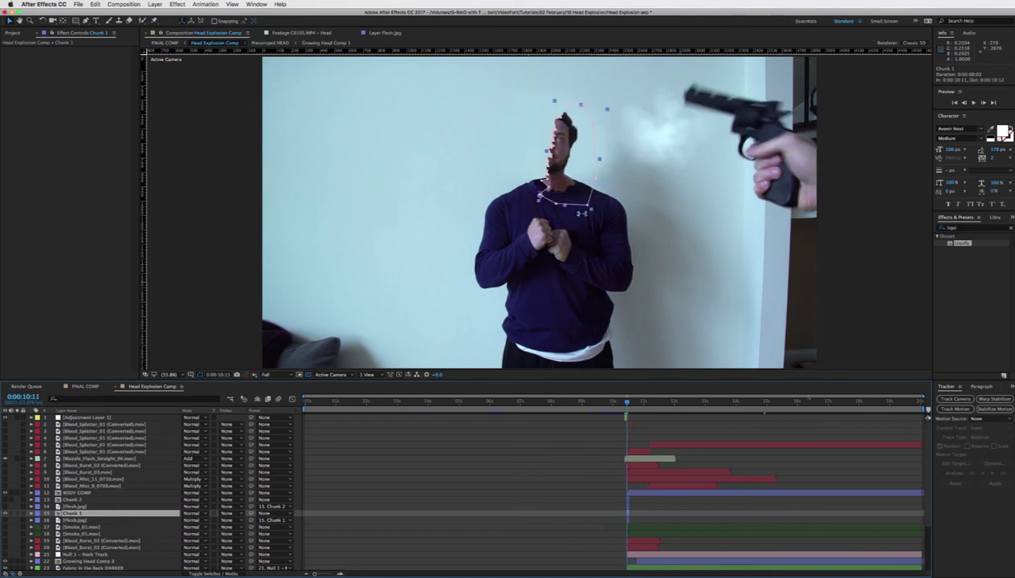
pyautogui.click(538, 480)
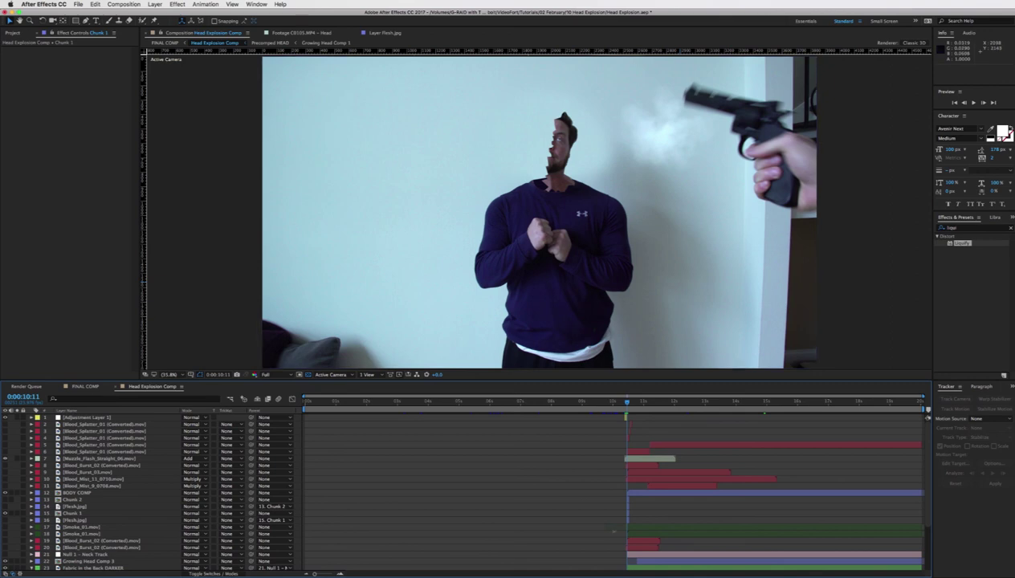
pyautogui.moveTo(314, 573); pyautogui.dragTo(328, 574)
pyautogui.click(70, 513)
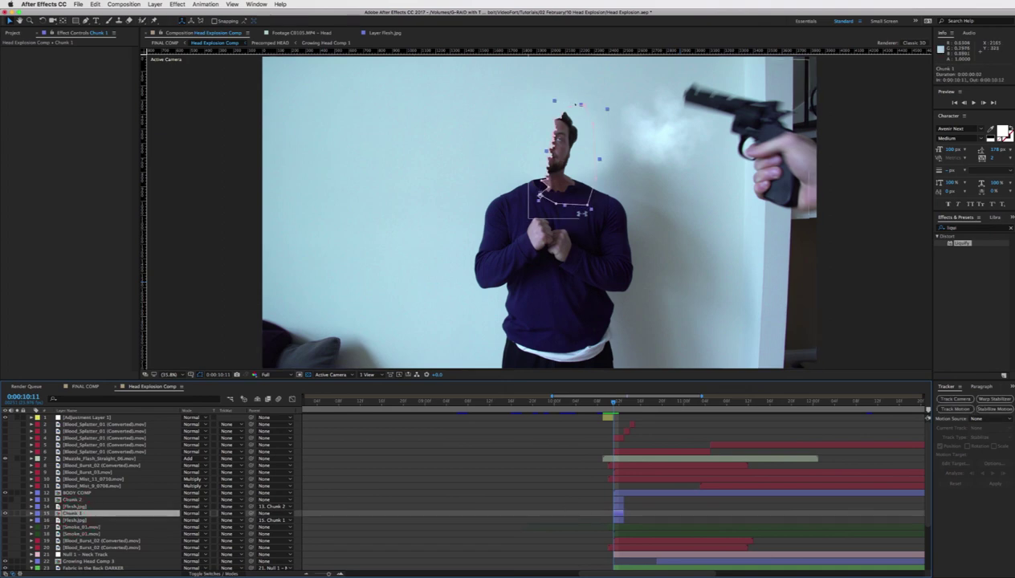
pyautogui.click(625, 519)
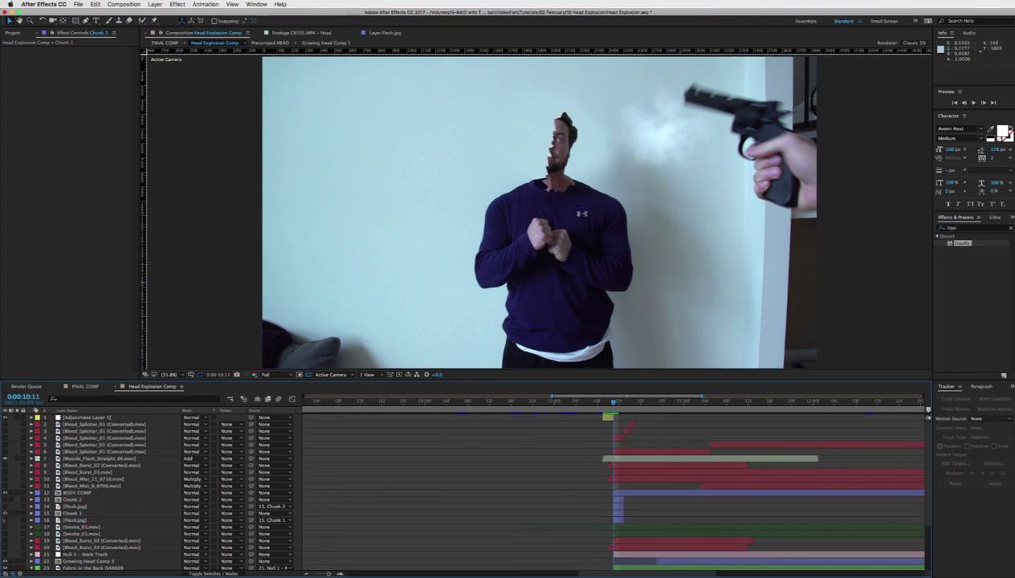
# Show the Flesh.jpg layer parented to Chunk 1 and inspect its jagged mask on its own and against the torn head edge.
pyautogui.click(5, 521)
pyautogui.doubleClick(76, 520)
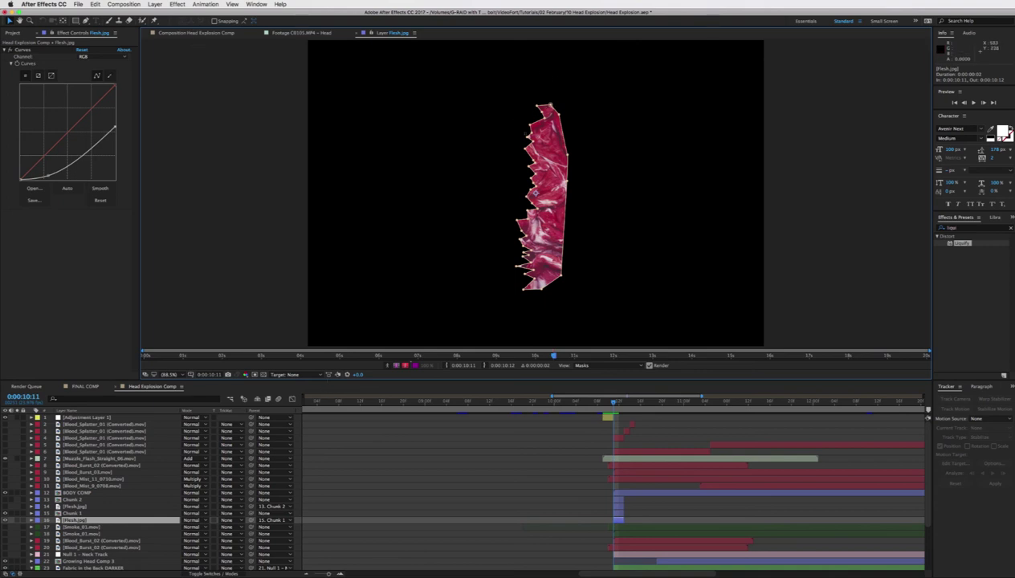
pyautogui.click(197, 32)
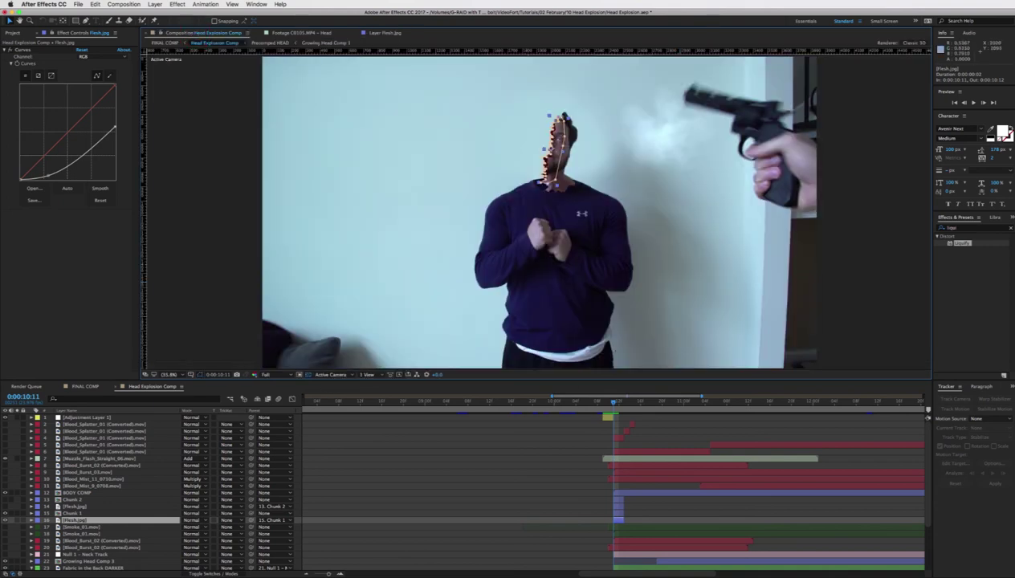
pyautogui.click(585, 494)
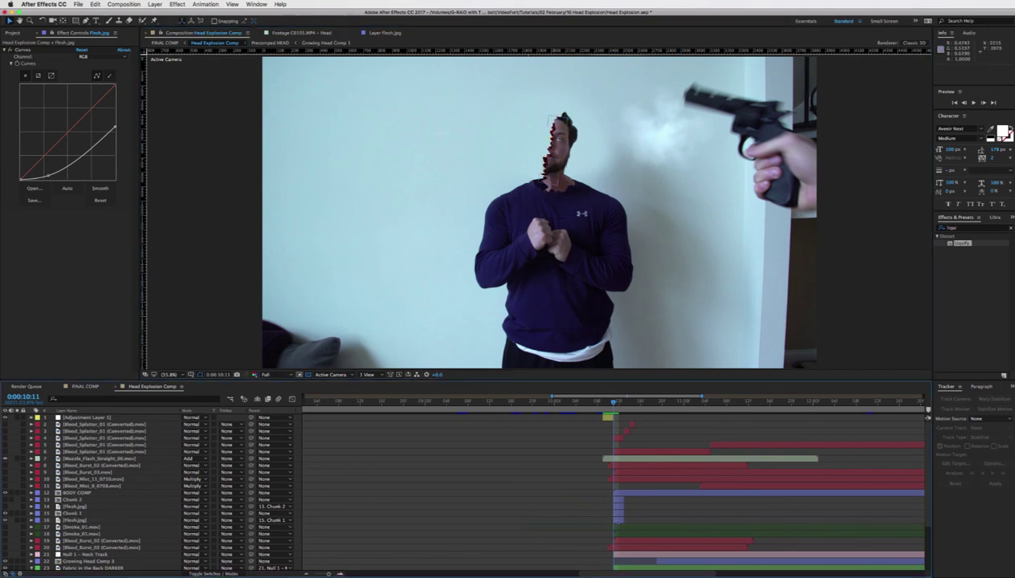
pyautogui.click(616, 520)
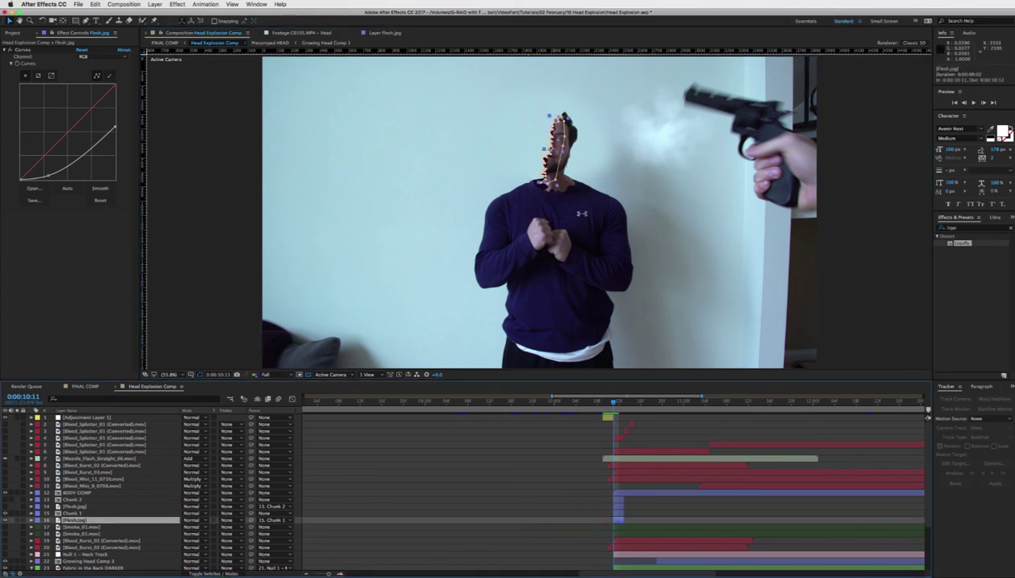
pyautogui.click(617, 512)
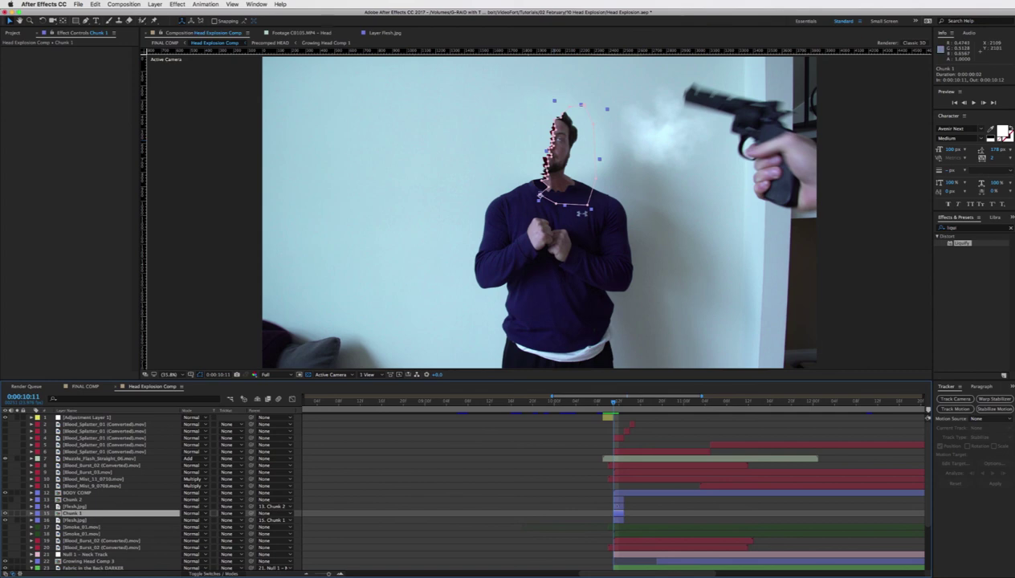
# Show Chunk 2 and its Flesh.jpg layer, and check the split head between 0:00:10:11 and 0:00:10:13.
pyautogui.click(4, 506)
pyautogui.click(5, 499)
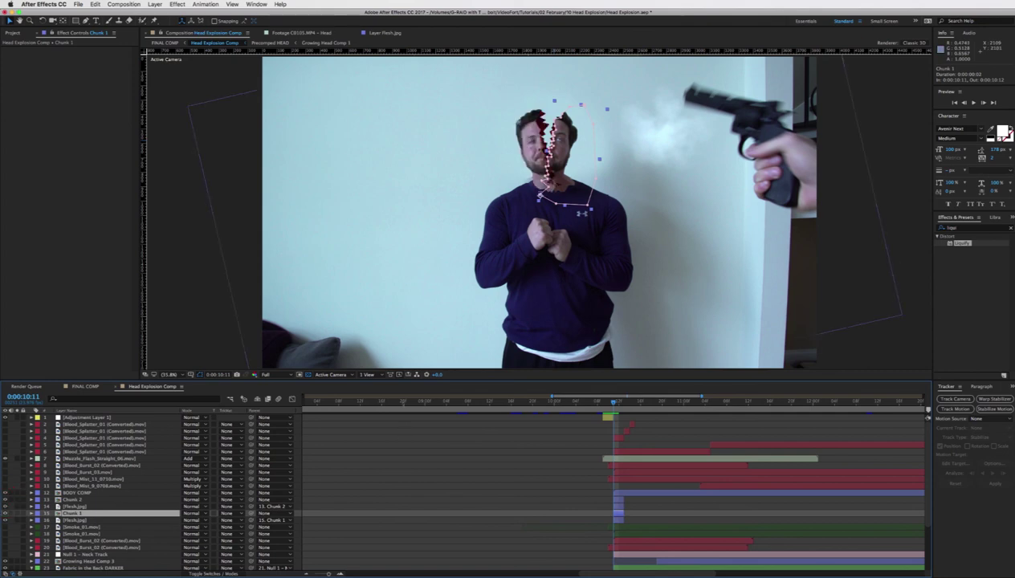
pyautogui.click(514, 437)
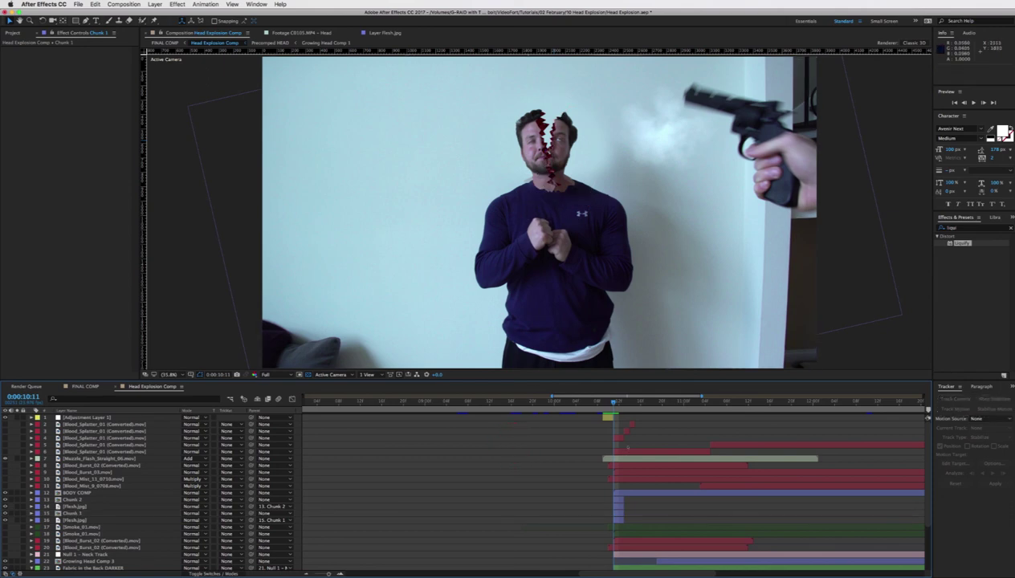
pyautogui.press('pagedown')
pyautogui.press('pagedown')
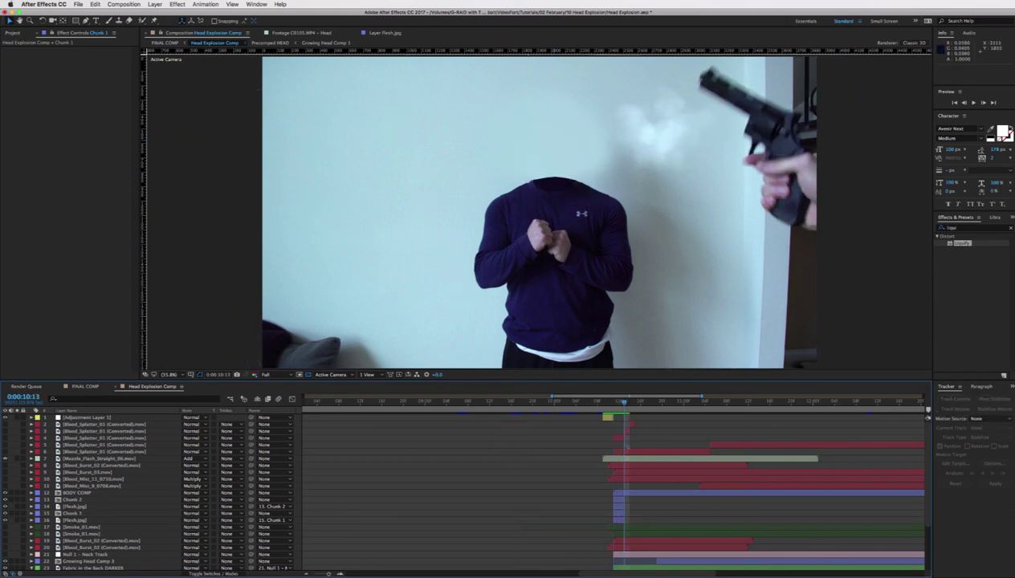
pyautogui.press('pageup')
pyautogui.press('pageup')
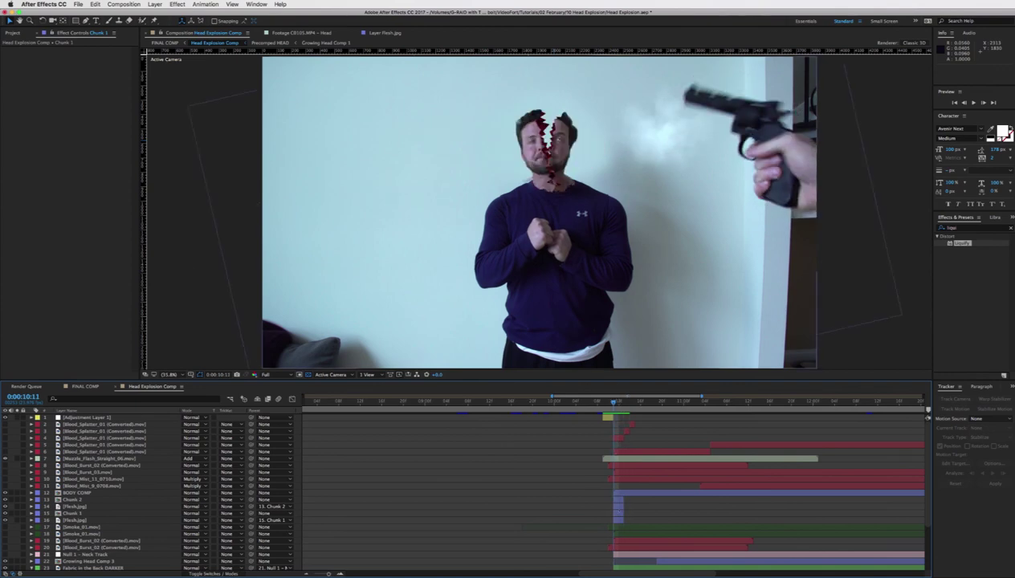
pyautogui.click(618, 506)
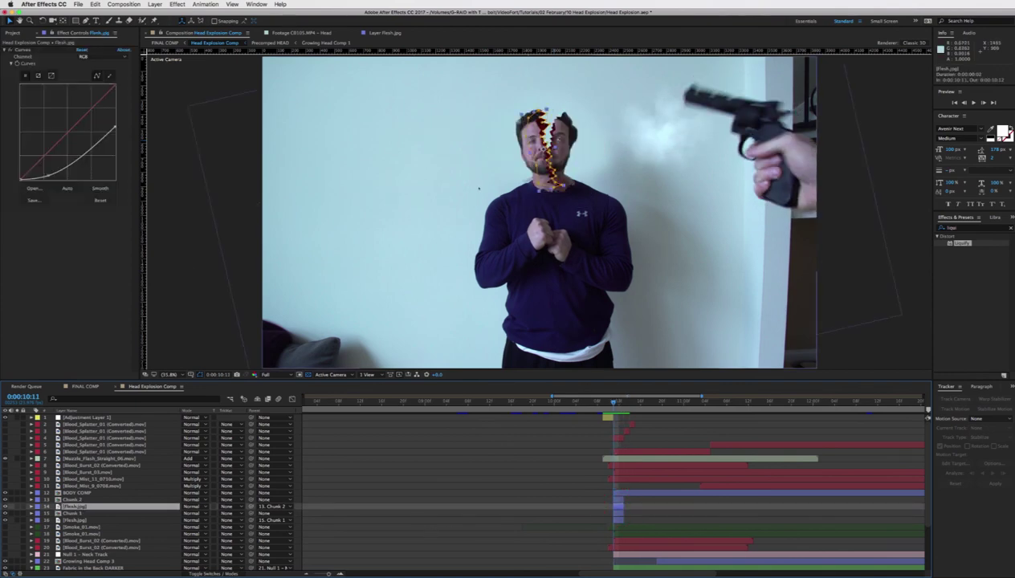
# Examine frame by frame how the two head chunks split apart and disappear around 0:00:10:11 to 0:00:10:13.
pyautogui.press('pagedown')
pyautogui.press('pagedown')
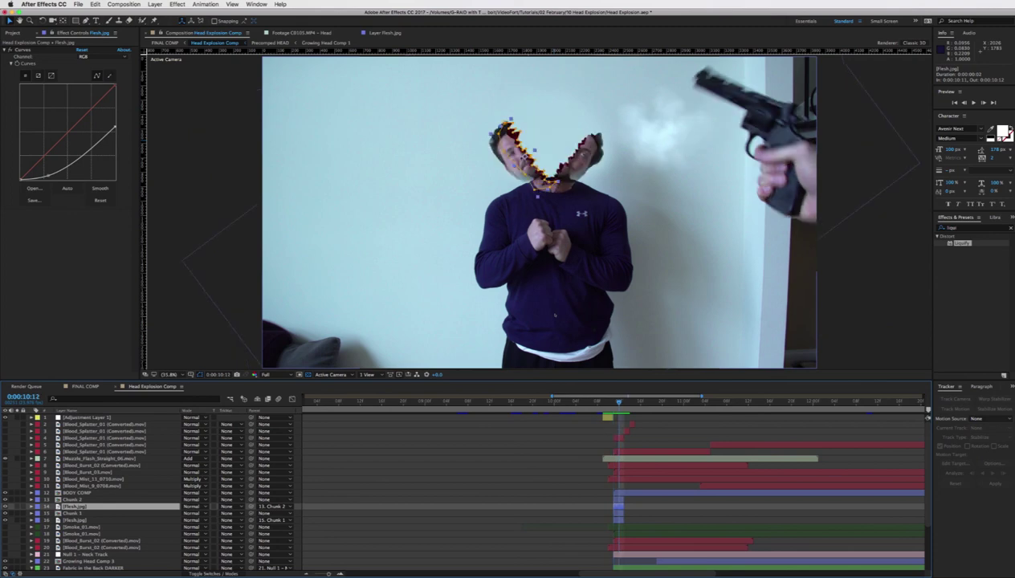
pyautogui.press('pageup')
pyautogui.press('pageup')
pyautogui.press('pageup')
pyautogui.press('pagedown')
pyautogui.press('pagedown')
pyautogui.press('pagedown')
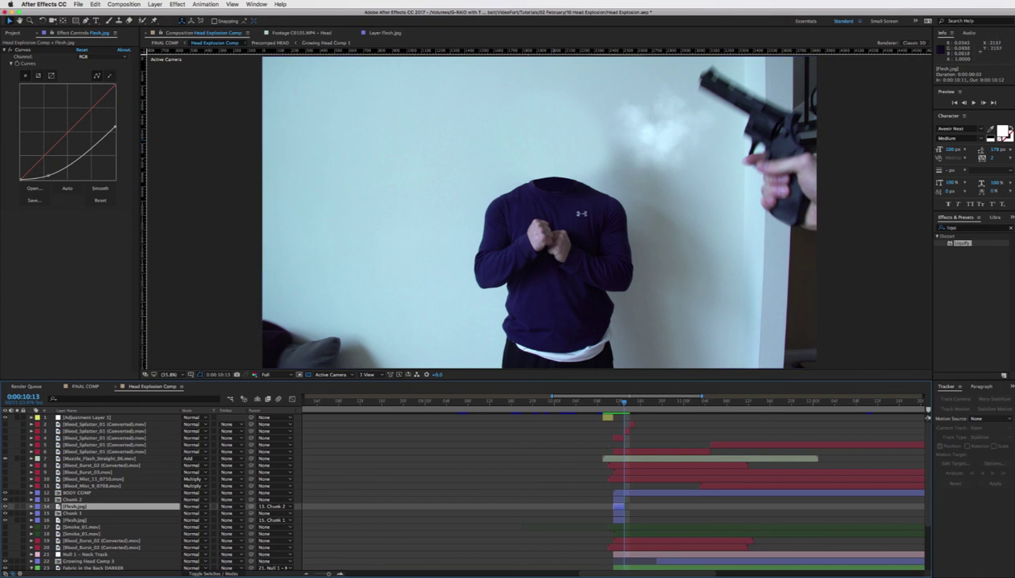
pyautogui.press('pageup')
pyautogui.press('pageup')
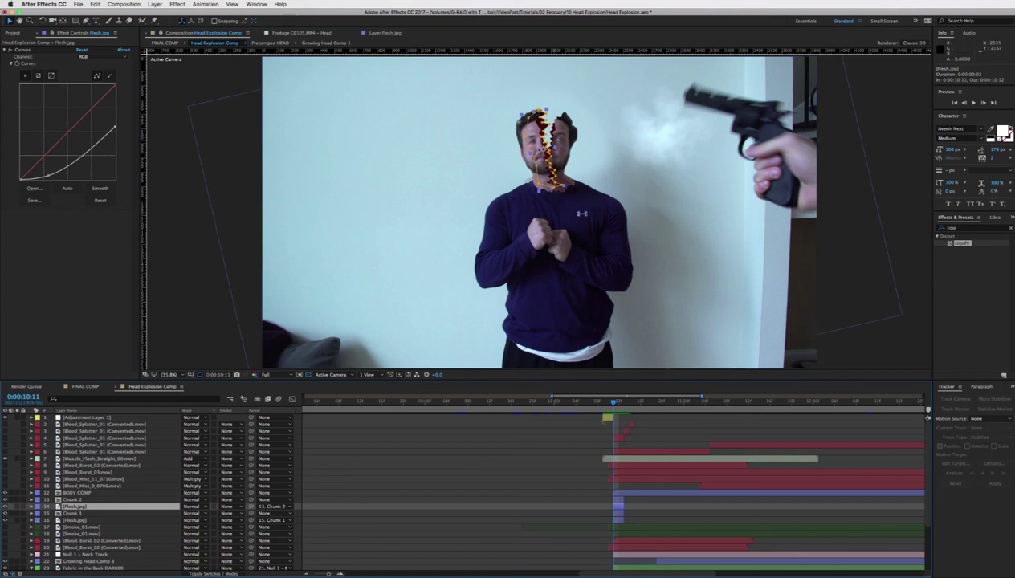
# Show the upper Blood_Burst_02 and Blood_Burst_03 layers and check the burst frame by frame from 0:00:10:10 to 0:00:10:13.
pyautogui.click(5, 465)
pyautogui.click(5, 472)
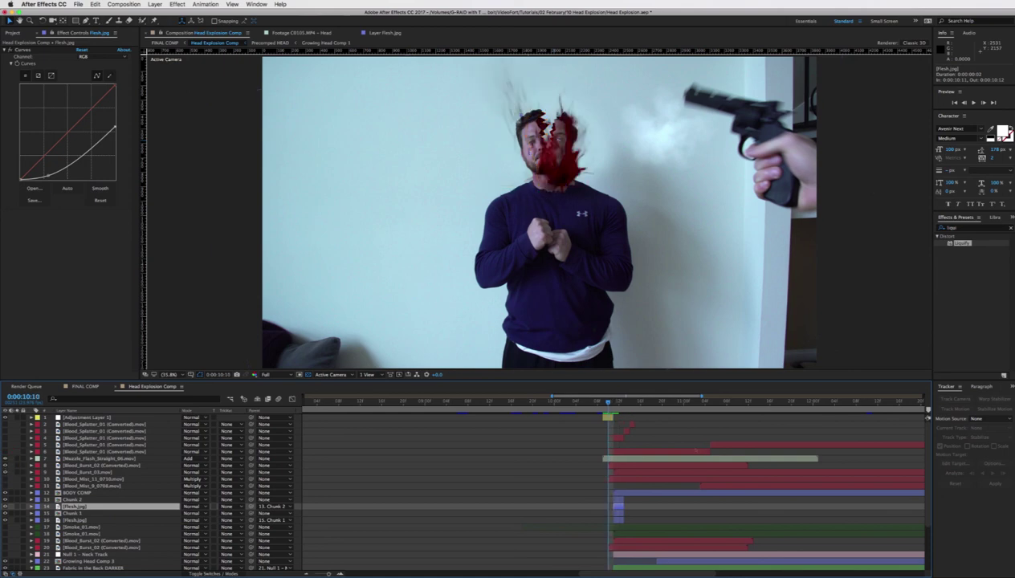
pyautogui.press('pageup')
pyautogui.press('pagedown')
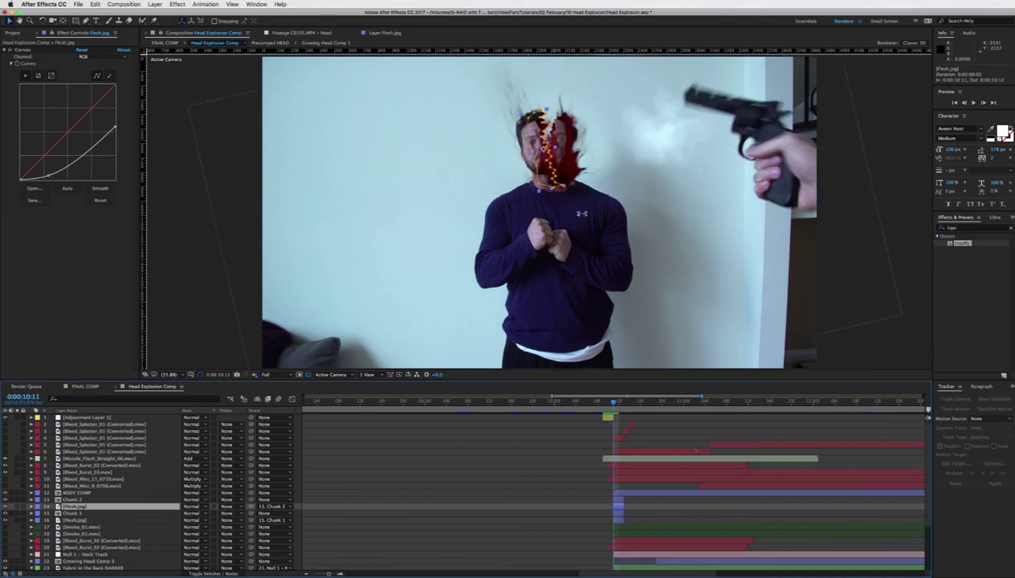
pyautogui.press('pagedown')
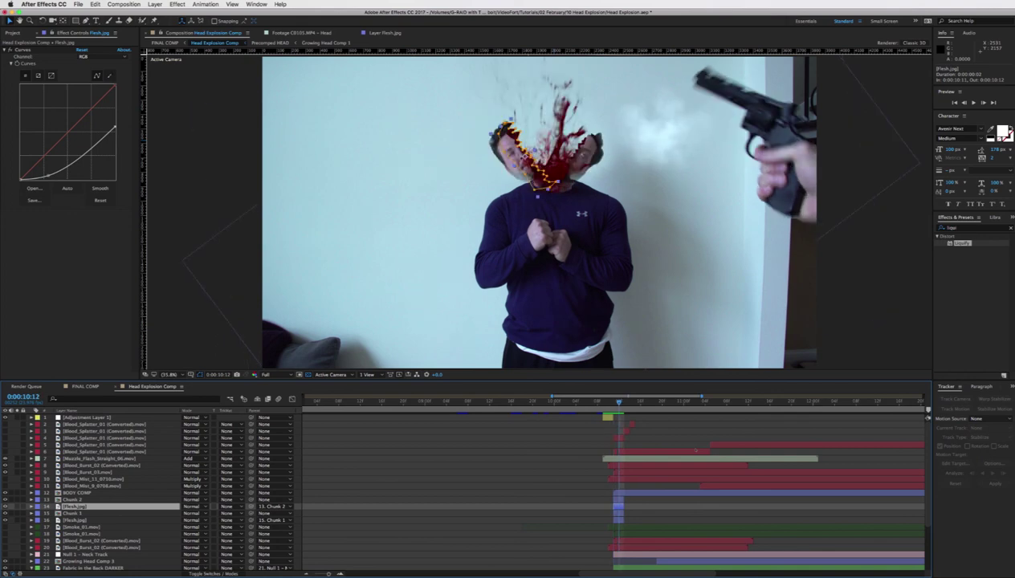
pyautogui.press('pagedown')
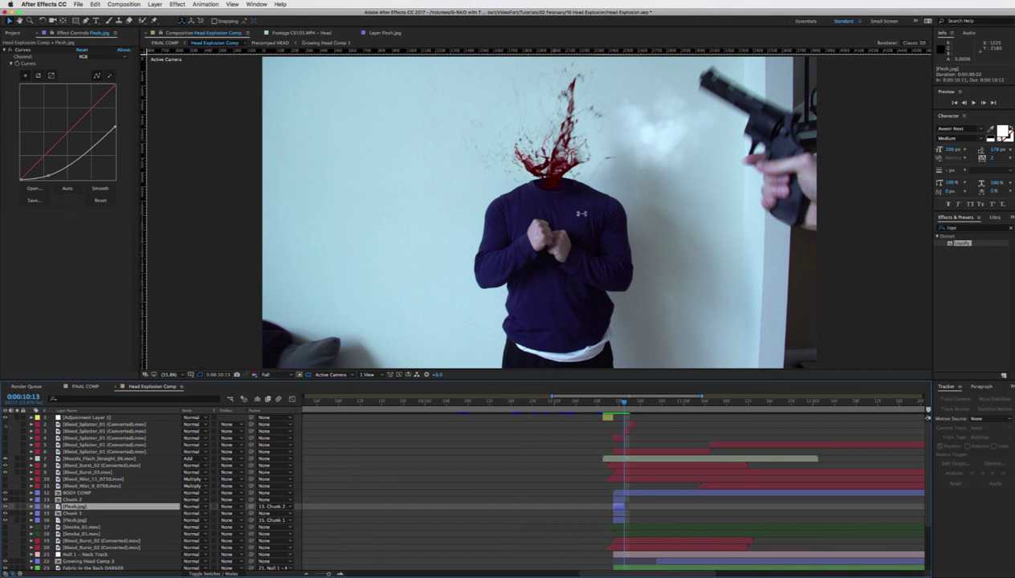
# Show all the Blood_Splatter_01 layers, preview the wall splatter, and go back to 0:00:10:14.
pyautogui.moveTo(6, 425); pyautogui.dragTo(5, 451)
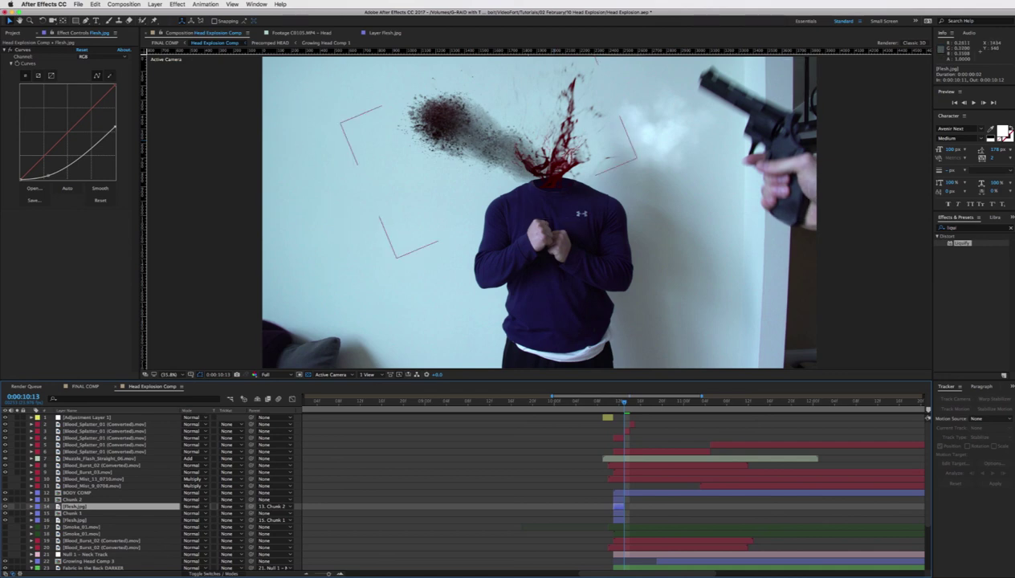
pyautogui.press('space')
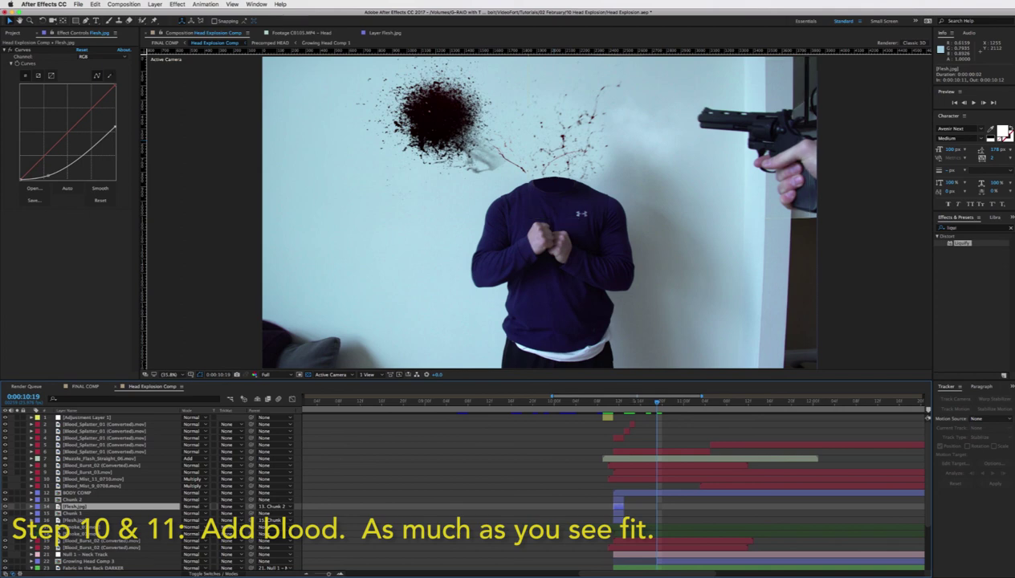
pyautogui.moveTo(637, 402); pyautogui.dragTo(630, 402)
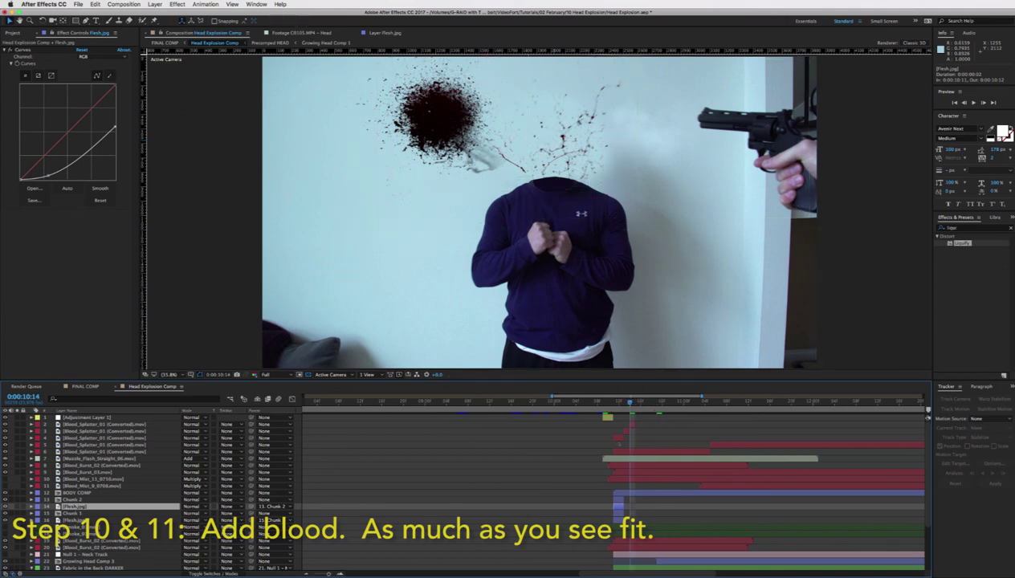
pyautogui.press('pageup')
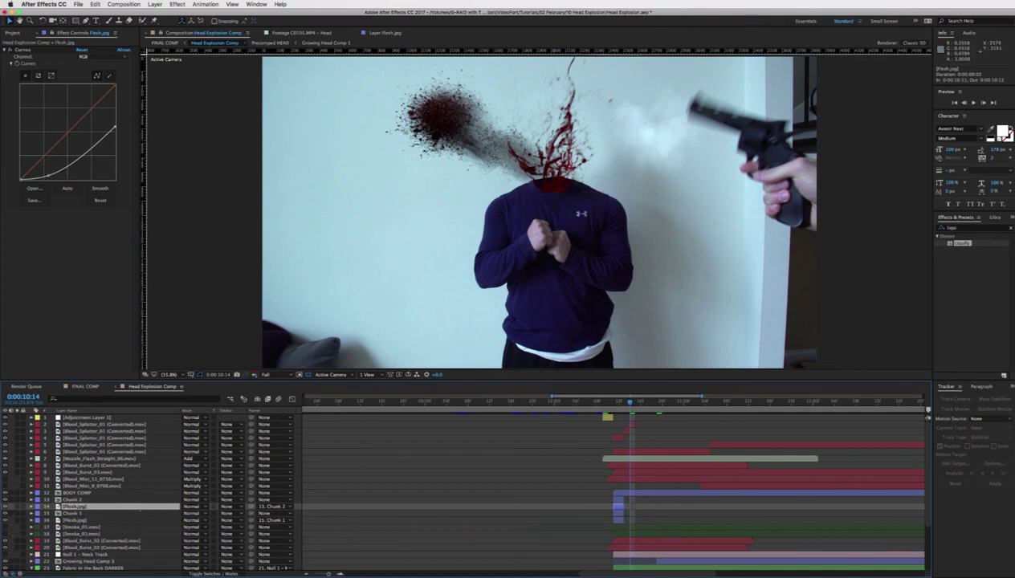
# Show the two Multiply-blended Blood_Mist layers and check the mist frame by frame between 0:00:10:12 and 0:00:10:17.
pyautogui.click(99, 479)
pyautogui.click(99, 486)
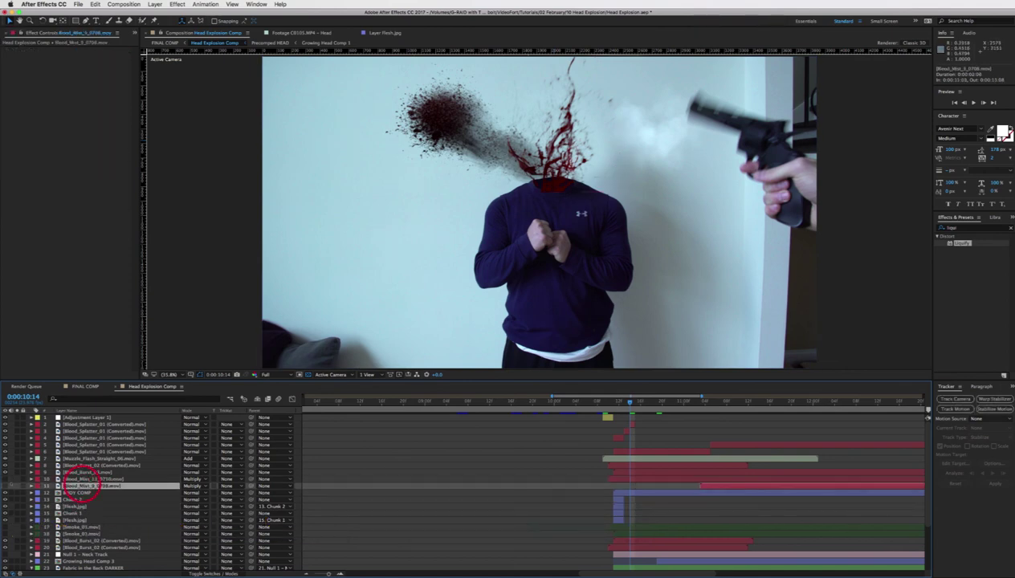
pyautogui.click(6, 479)
pyautogui.click(6, 486)
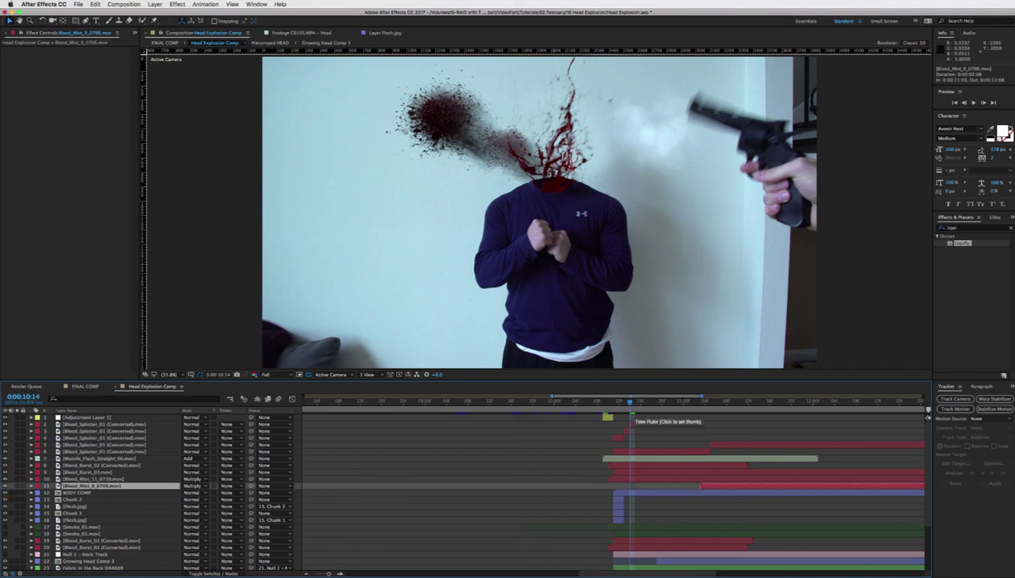
pyautogui.press('pageup')
pyautogui.press('pageup')
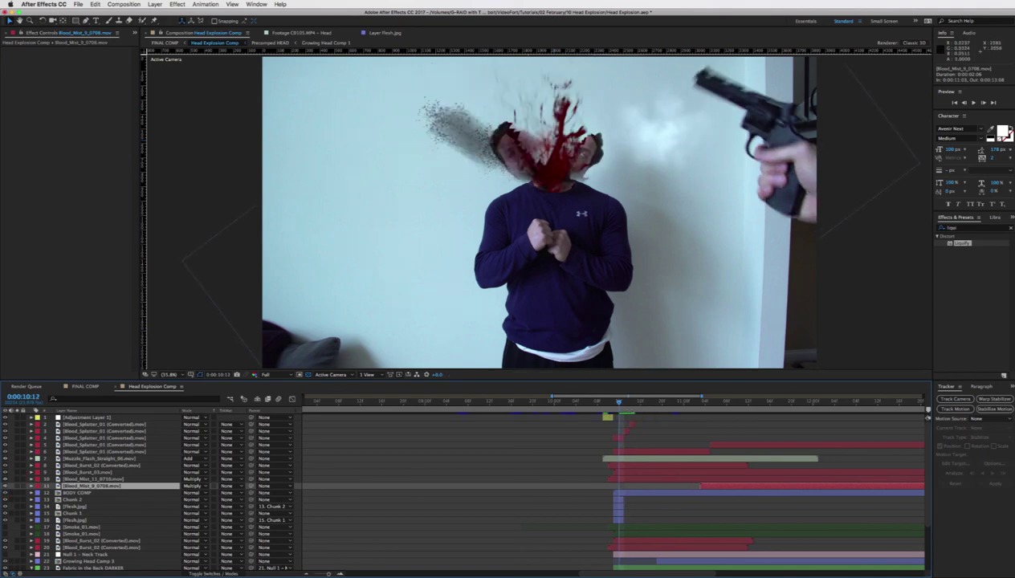
pyautogui.press('pagedown')
pyautogui.press('pagedown')
pyautogui.press('pagedown')
pyautogui.press('pagedown')
pyautogui.press('pagedown')
pyautogui.press('pagedown')
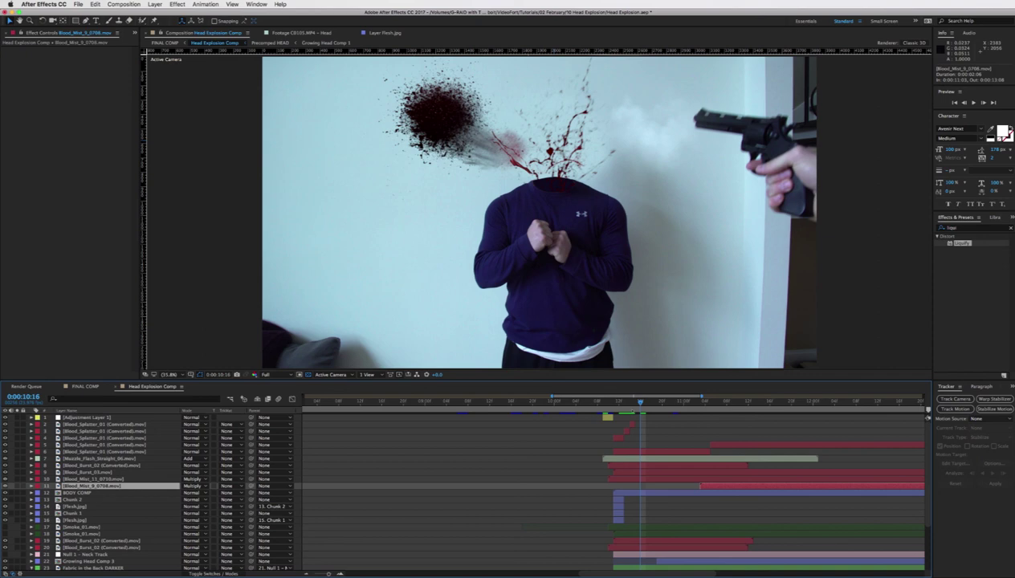
# Review the combined blood bursts, splatter and mist repeatedly, frame by frame, between 0:00:10:12 and 0:00:10:17.
pyautogui.press('pageup')
pyautogui.press('pageup')
pyautogui.press('pageup')
pyautogui.press('pageup')
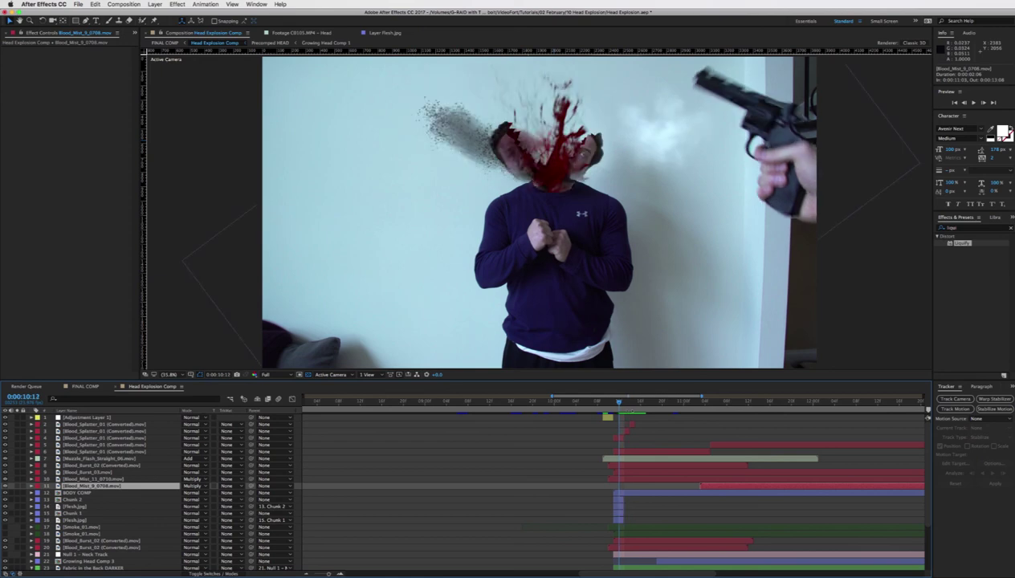
pyautogui.press('pagedown')
pyautogui.press('pagedown')
pyautogui.press('pagedown')
pyautogui.press('pagedown')
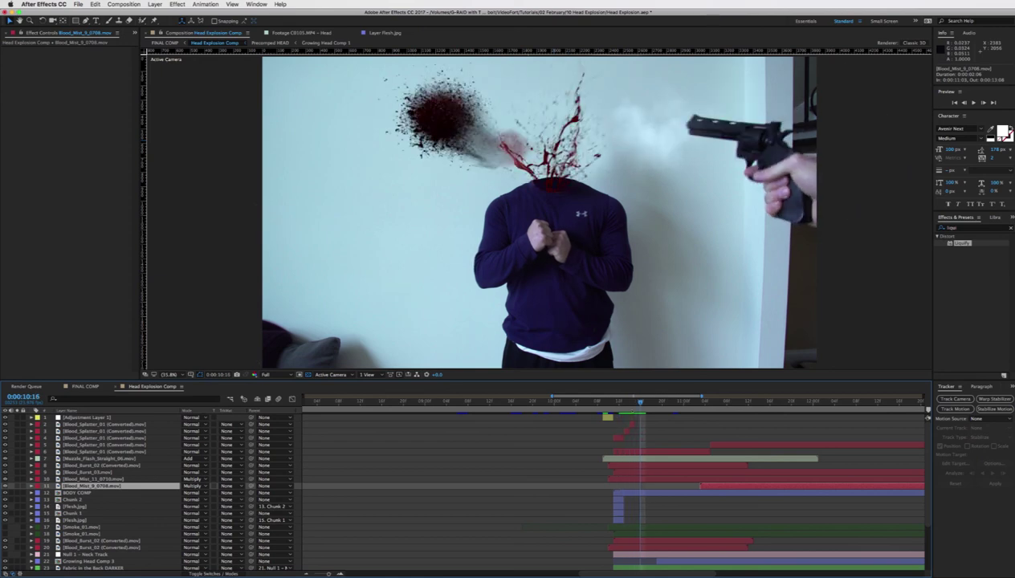
pyautogui.press('pagedown')
pyautogui.press('pageup')
pyautogui.press('pagedown')
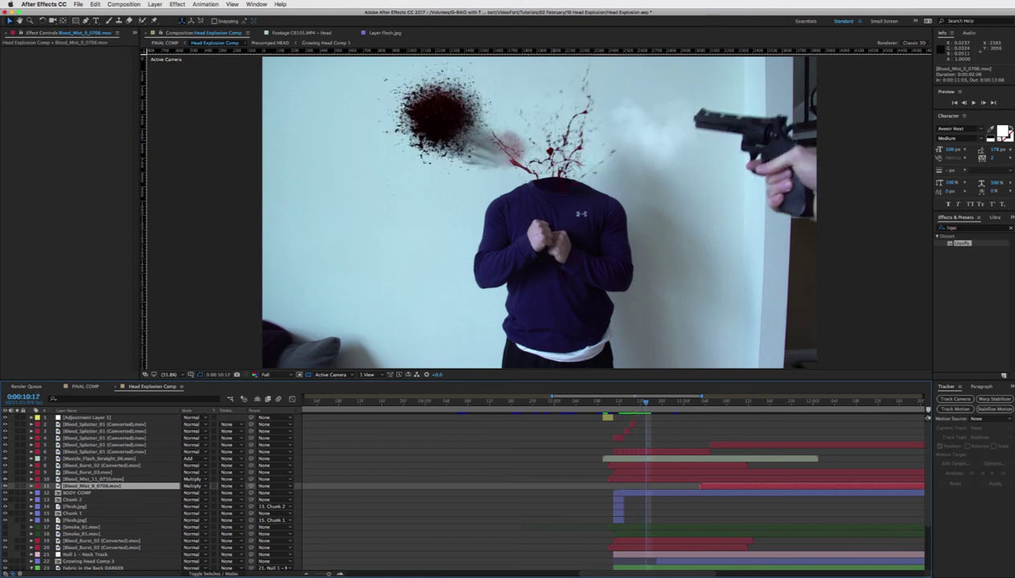
pyautogui.press('pageup')
pyautogui.press('pageup')
pyautogui.press('pageup')
pyautogui.press('pageup')
pyautogui.press('pageup')
pyautogui.press('pageup')
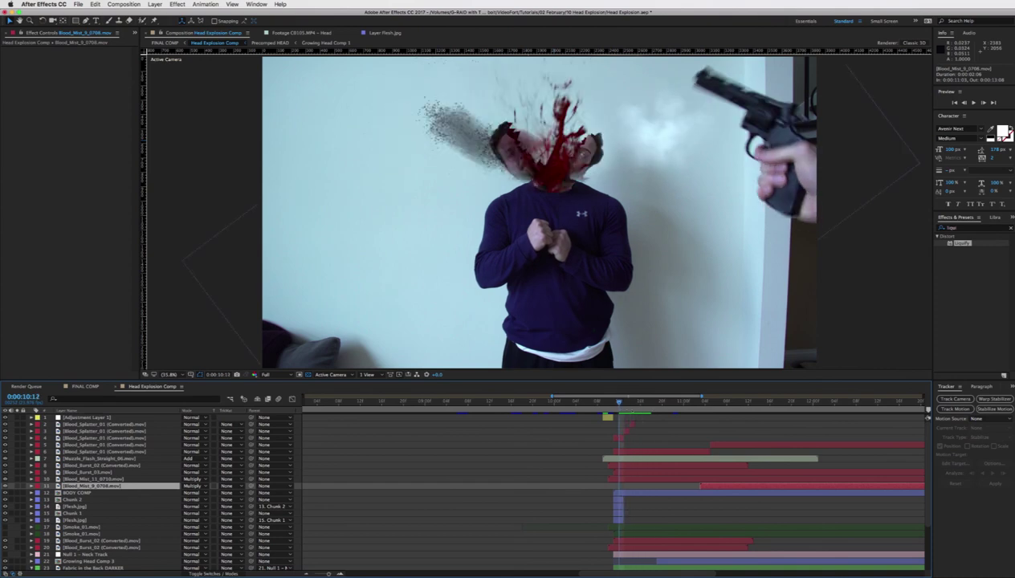
pyautogui.press('pagedown')
pyautogui.press('pagedown')
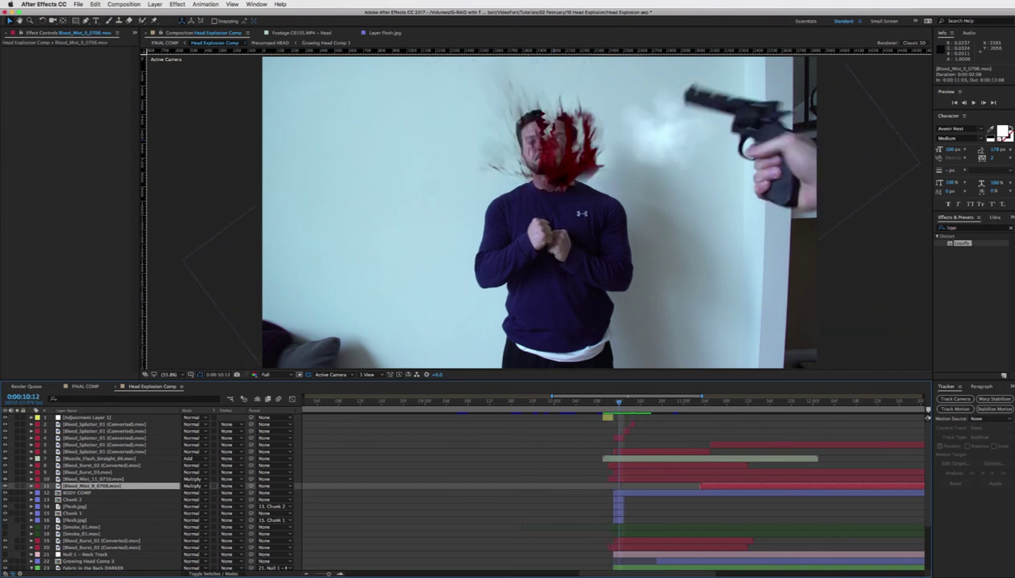
pyautogui.press('pagedown')
pyautogui.press('pageup')
pyautogui.press('pagedown')
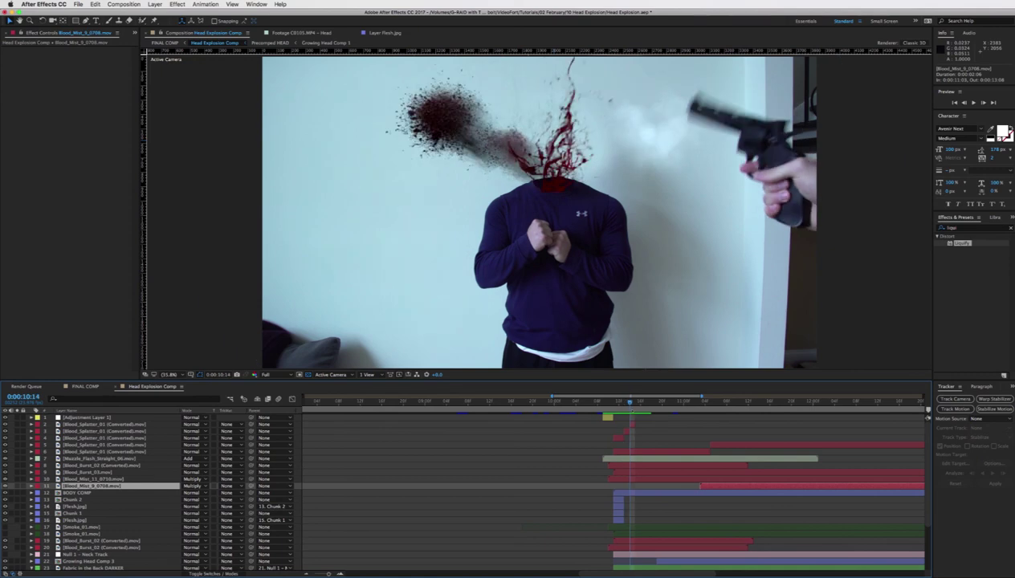
pyautogui.press('pagedown')
pyautogui.press('pageup')
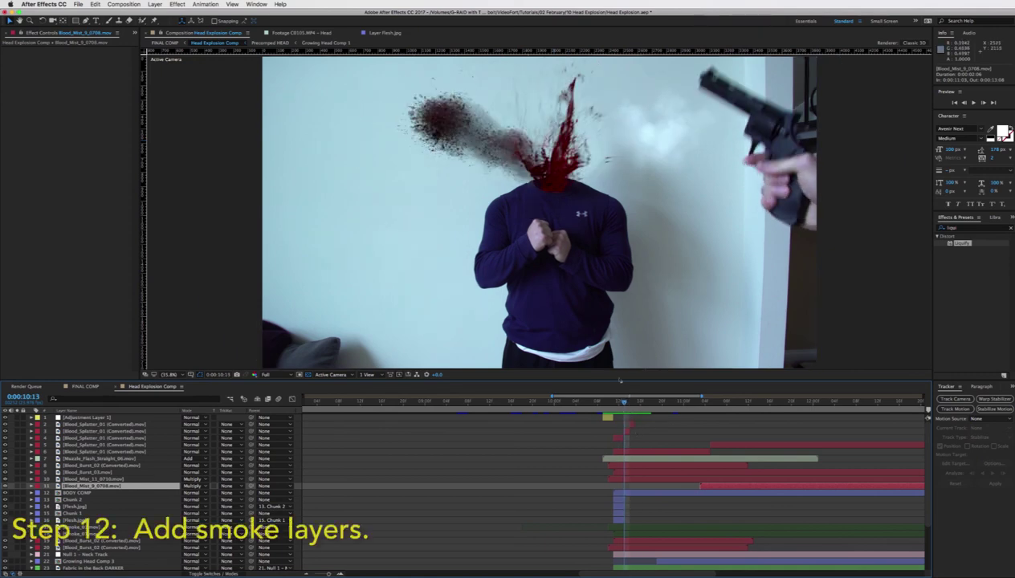
# Examine the smoke over the neck up to 0:00:10:17 and select the lower Smoke_01.mov layer to see its Fill effect.
pyautogui.scroll(-1, 598, 472)
pyautogui.scroll(-4, 600, 472)
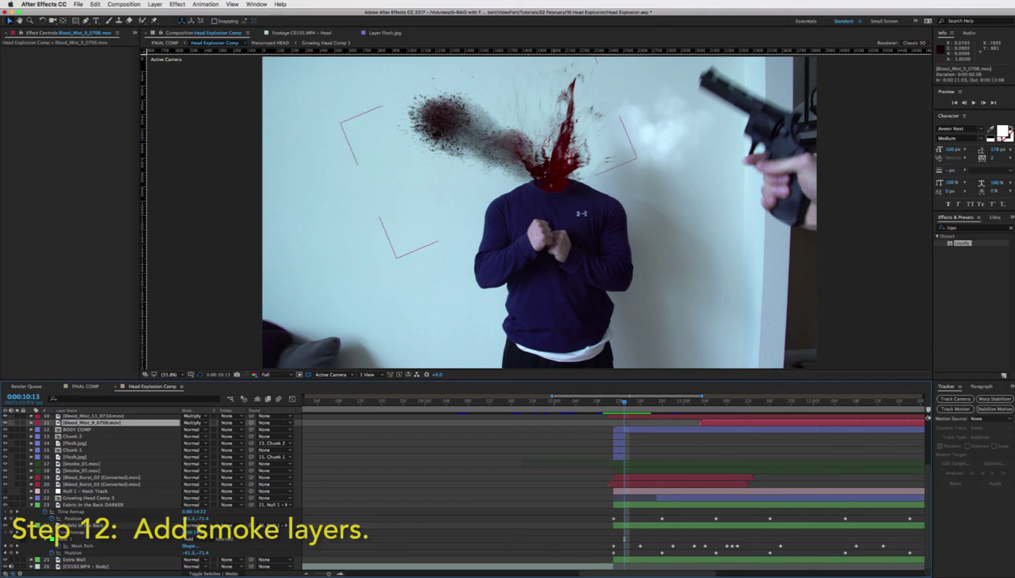
pyautogui.press('pagedown')
pyautogui.press('pagedown')
pyautogui.press('pagedown')
pyautogui.press('pagedown')
pyautogui.scroll(1, 152, 489)
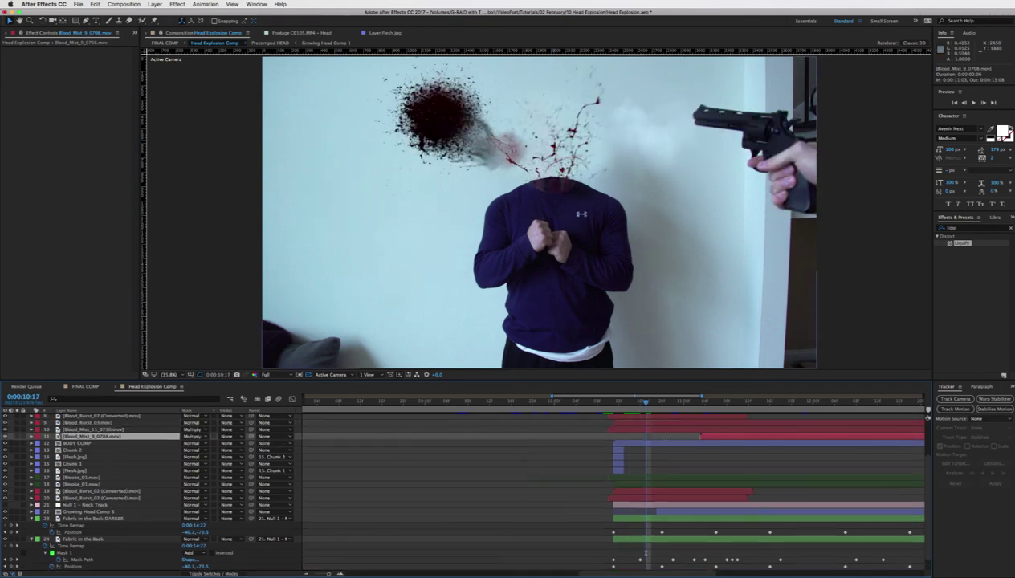
pyautogui.scroll(4, 153, 490)
pyautogui.click(540, 218)
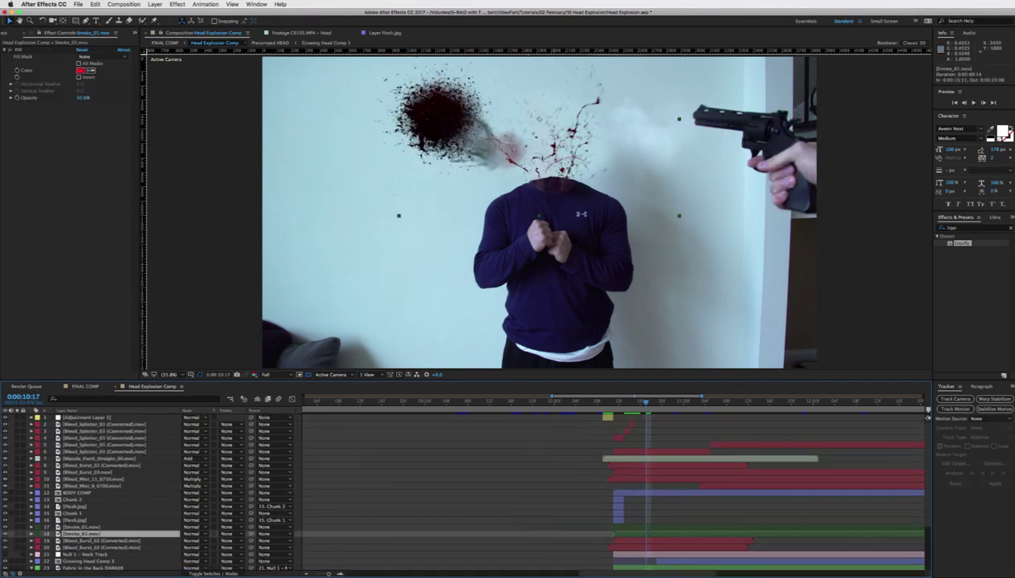
# Follow the red-filled smoke above the collar from 0:00:10:17 to 0:00:11:01.
pyautogui.press('pagedown')
pyautogui.press('pagedown')
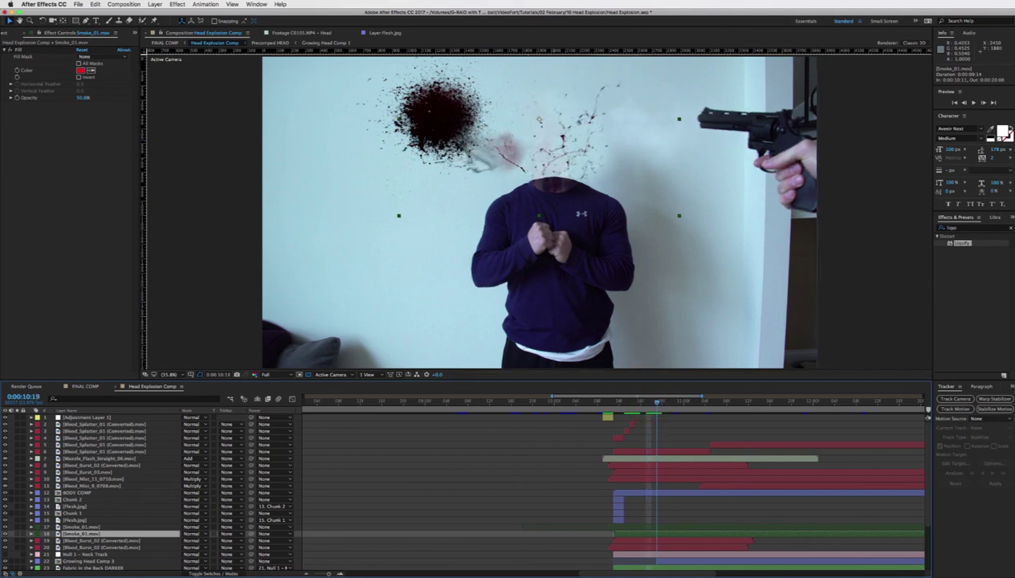
pyautogui.press('pagedown')
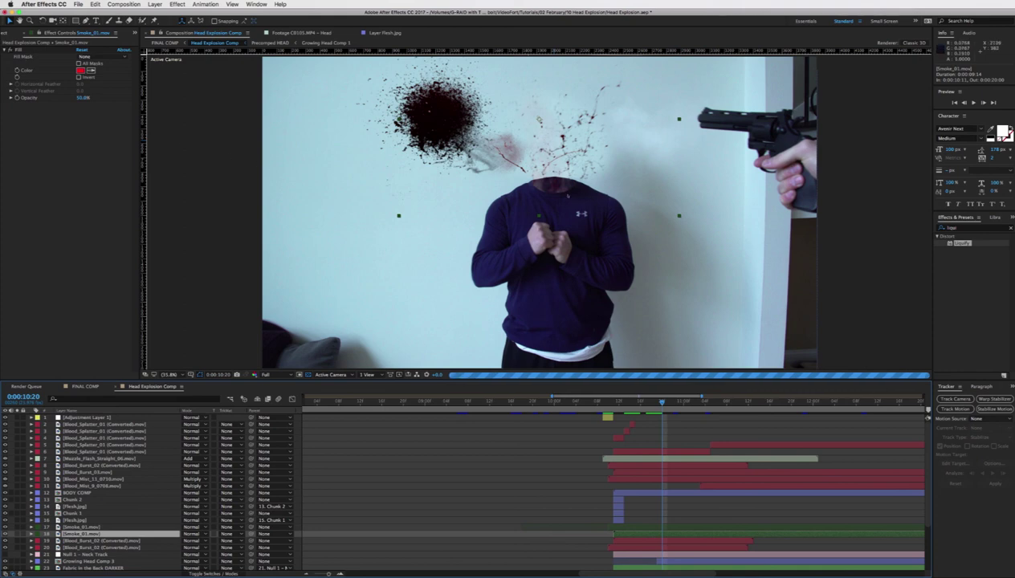
pyautogui.press('pagedown')
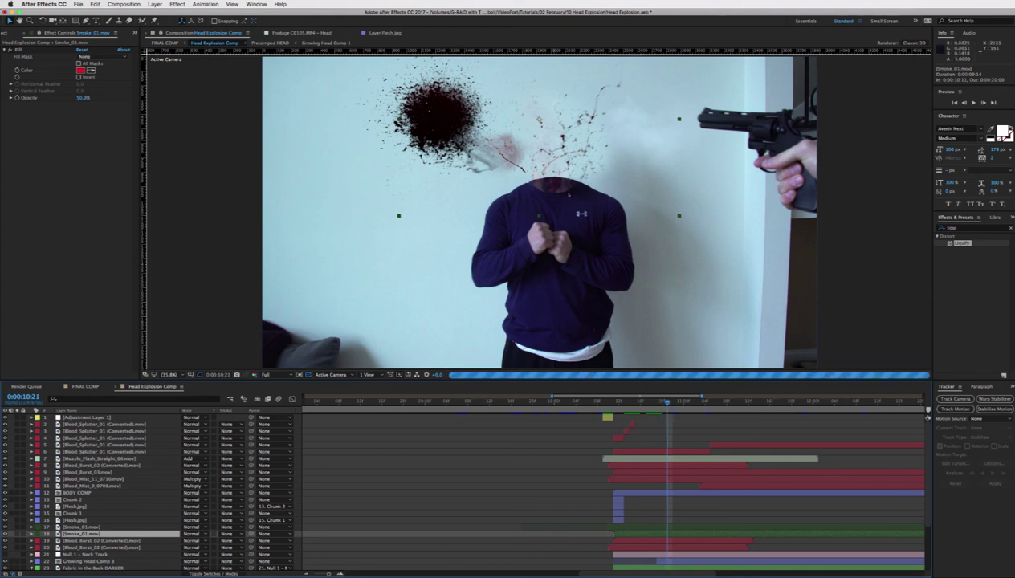
pyautogui.press('pagedown')
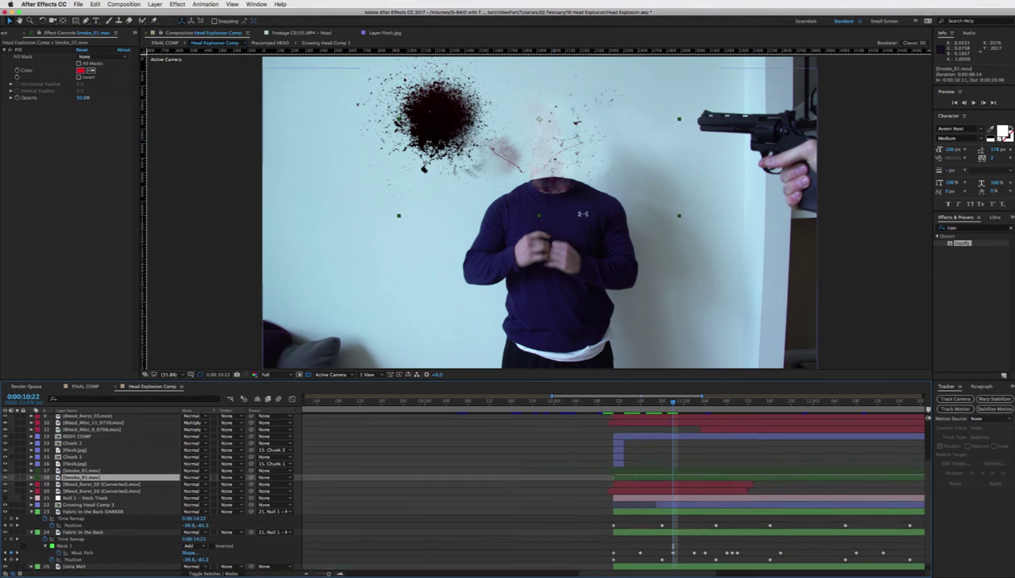
pyautogui.scroll(-3, 692, 493)
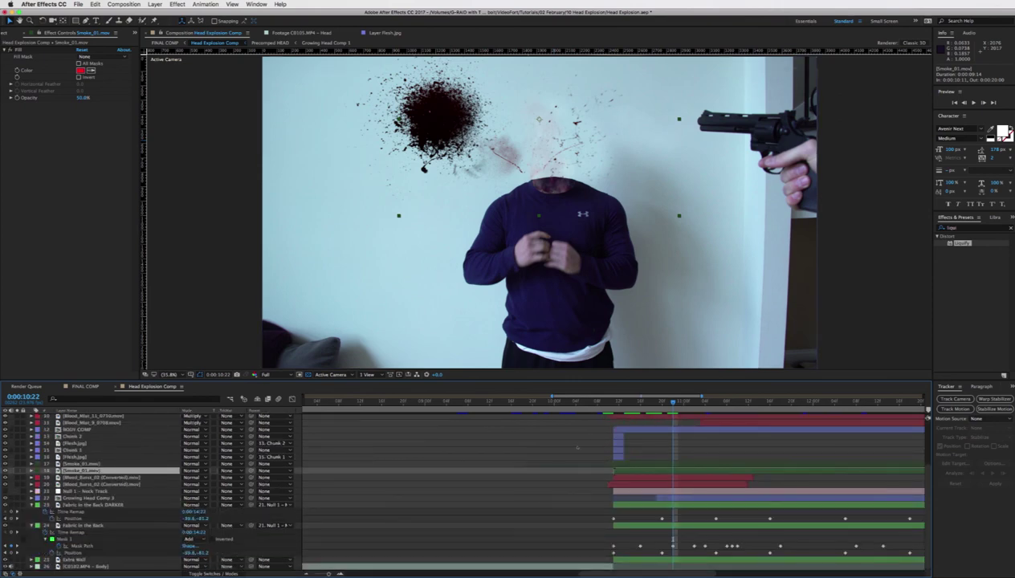
pyautogui.scroll(3, 542, 499)
pyautogui.moveTo(672, 402); pyautogui.dragTo(689, 401)
# Bring up the project's contents, select every layer in Head Explosion Comp, and look up the Pre-compose command.
pyautogui.press('super+0')
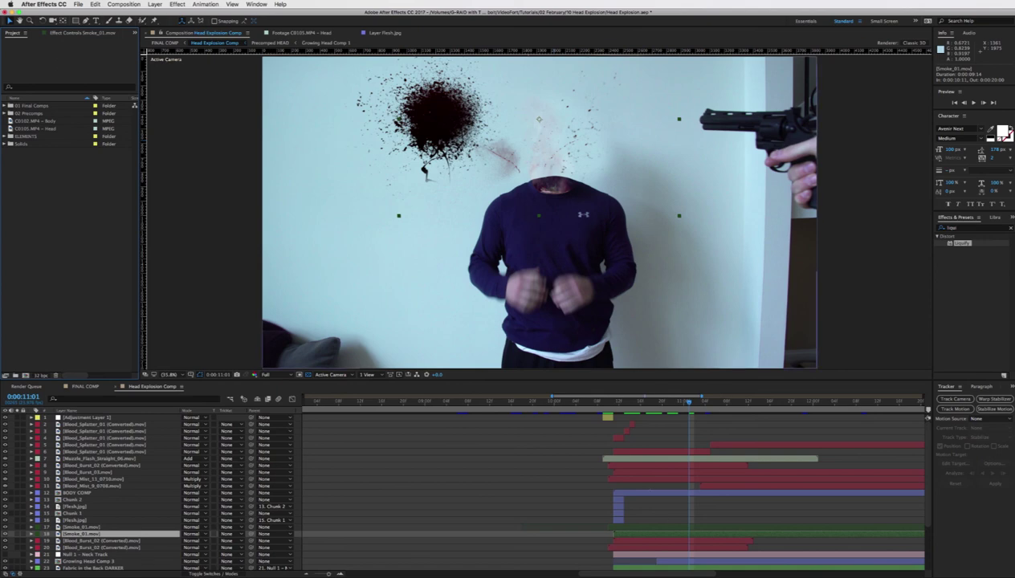
pyautogui.click(608, 417)
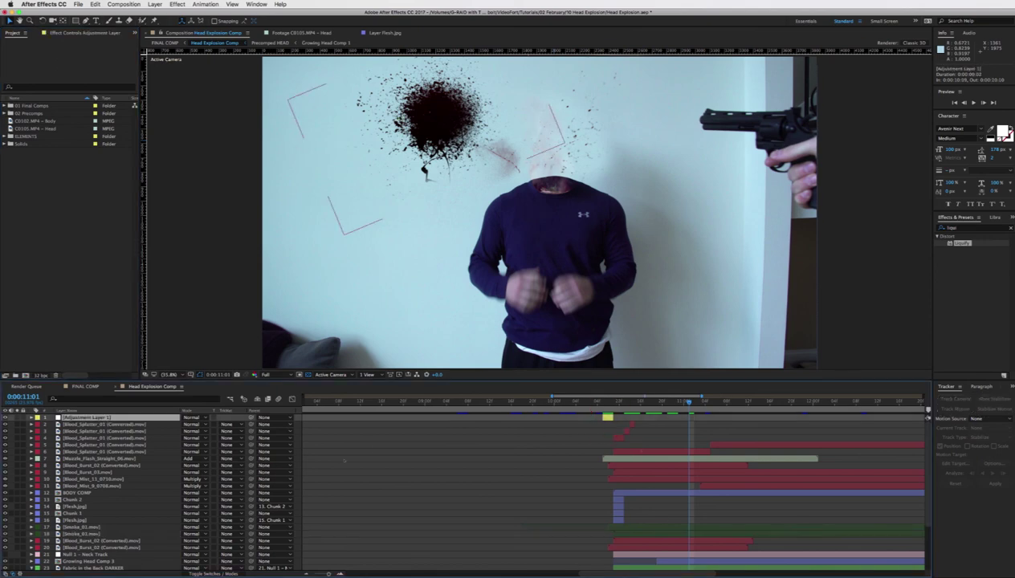
pyautogui.scroll(-5, 385, 480)
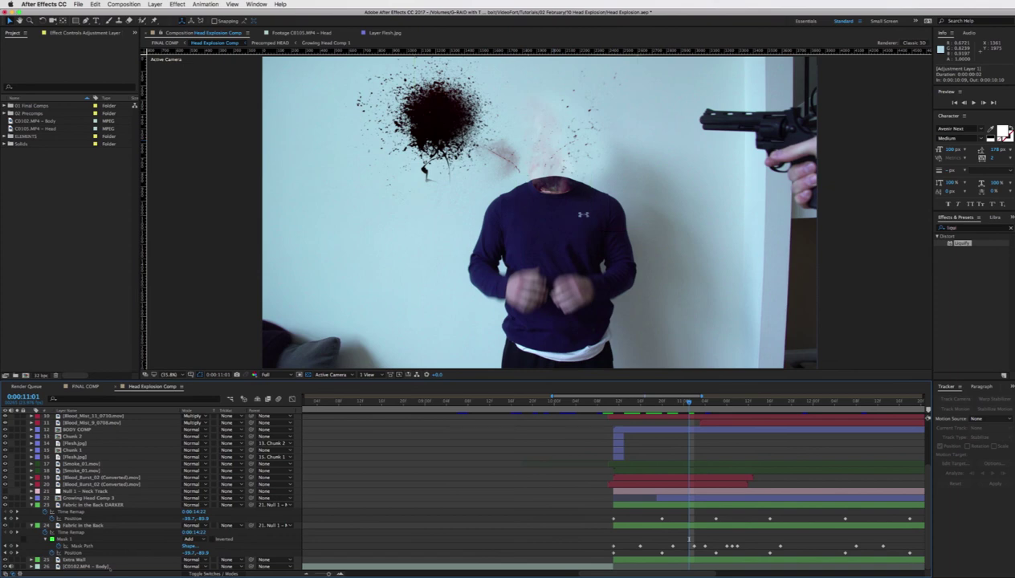
pyautogui.press('super+a')
pyautogui.click(152, 4)
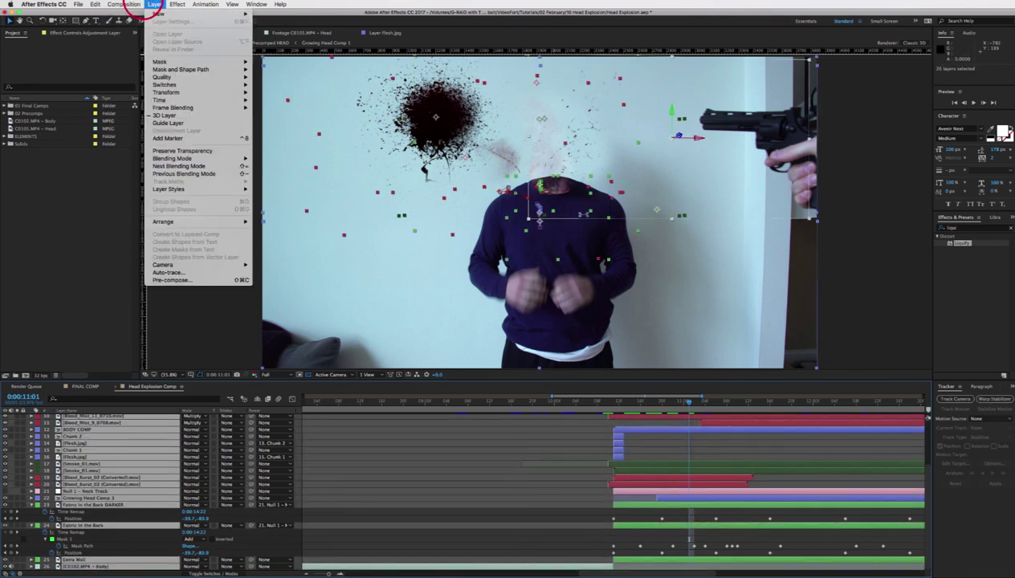
pyautogui.click(416, 488)
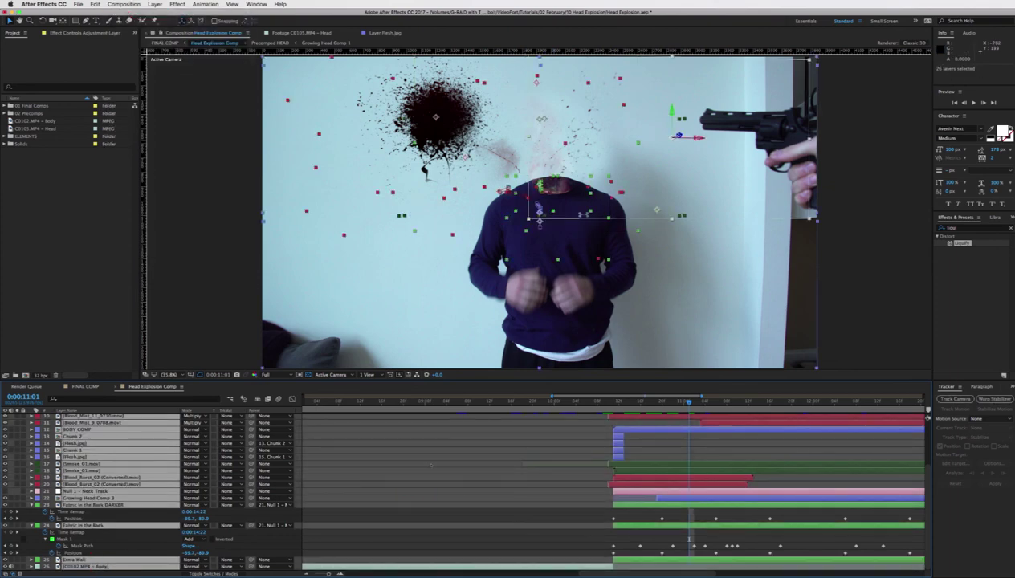
# Deselect the layers, expand the 01 Final Comps folder and pick out Head Explosion Comp for FINAL COMP.
pyautogui.click(425, 470)
pyautogui.click(6, 105)
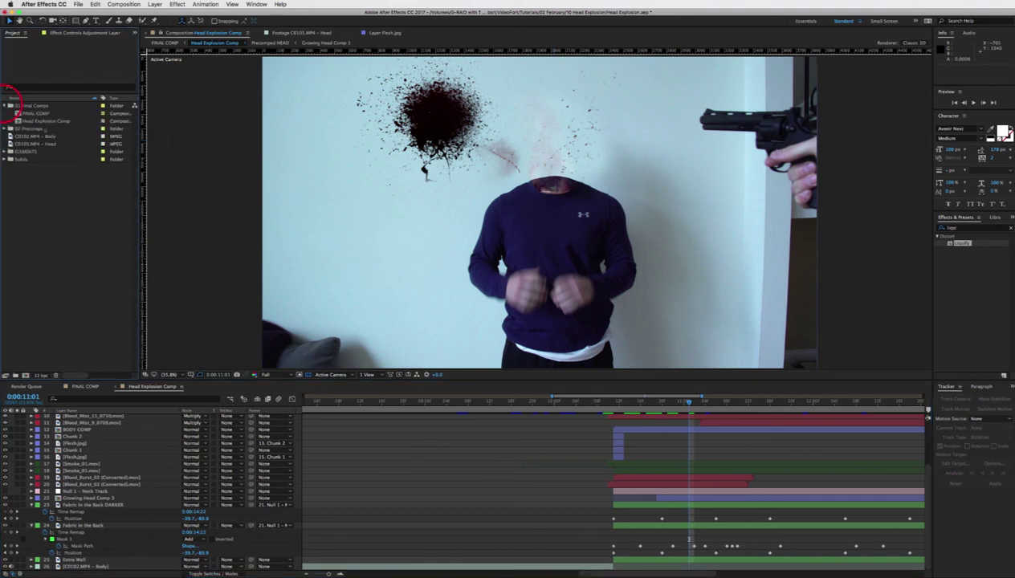
pyautogui.click(36, 120)
pyautogui.moveTo(31, 119); pyautogui.dragTo(34, 120)
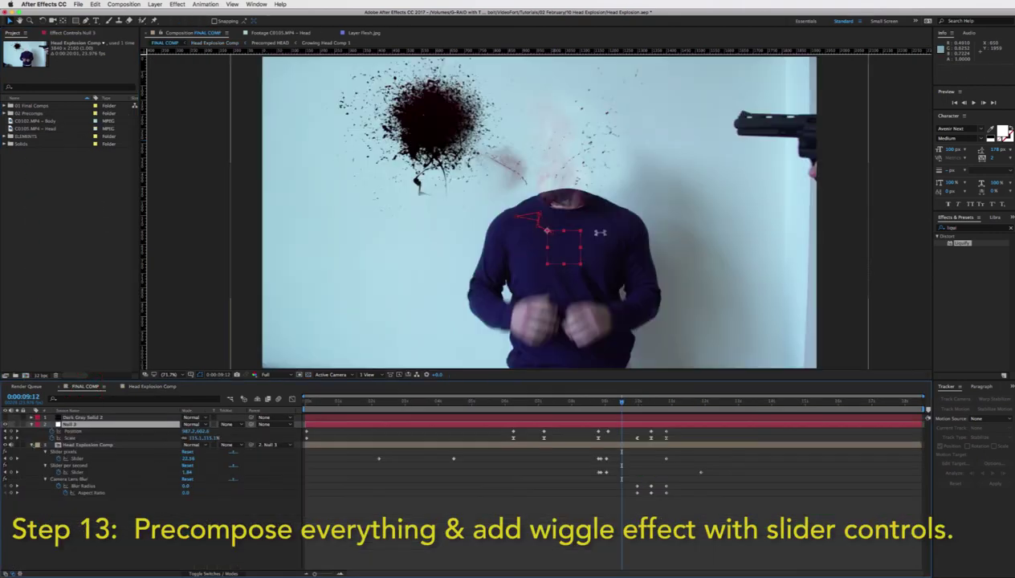
# Collapse the layer properties in FINAL COMP, after a look at the solid's mask settings, and hide the null layer.
pyautogui.click(31, 424)
pyautogui.click(32, 418)
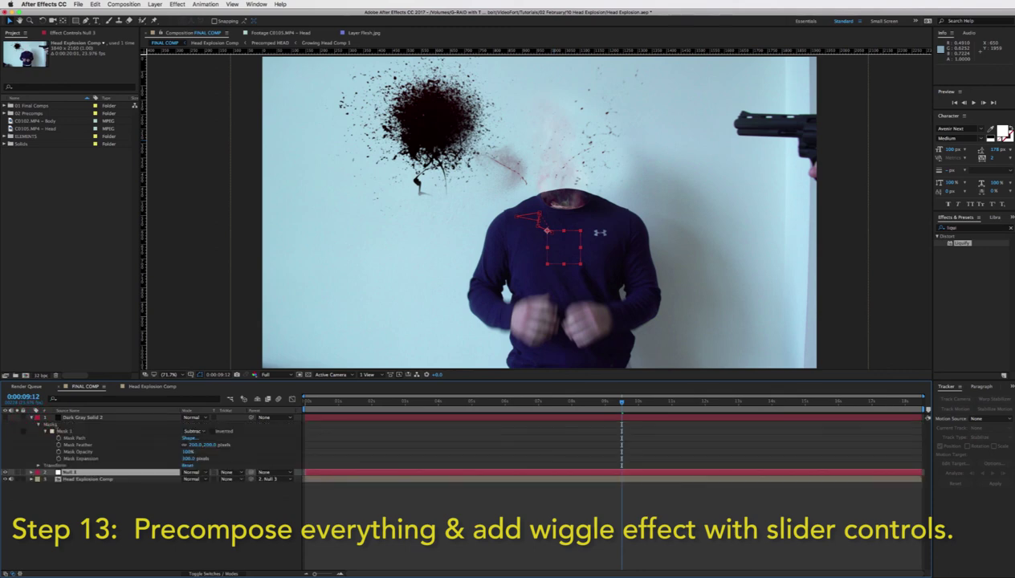
pyautogui.click(31, 418)
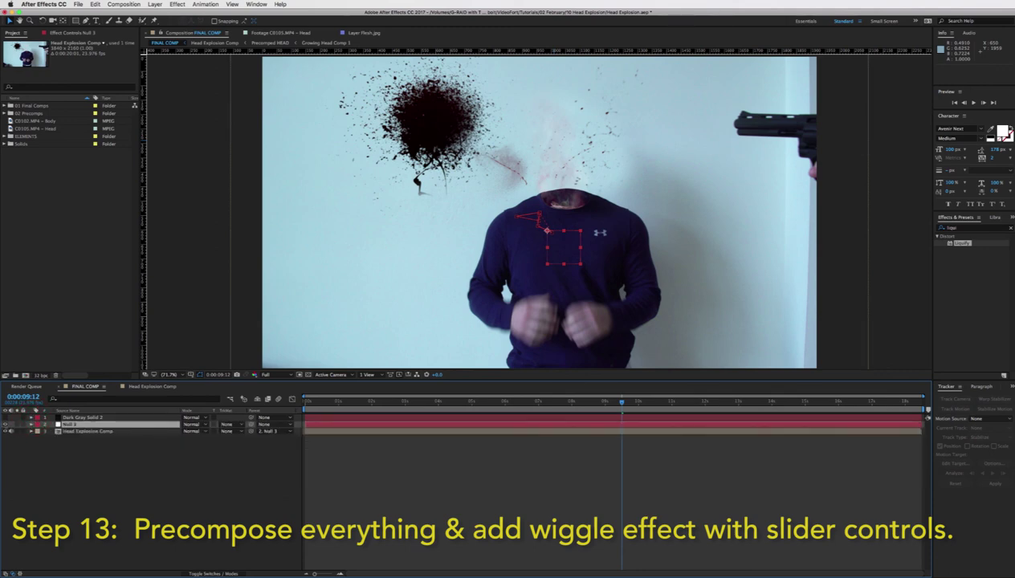
pyautogui.click(5, 424)
# Reveal the Position wiggle expression on the Head Explosion Comp layer and bring up its slider effects.
pyautogui.click(112, 431)
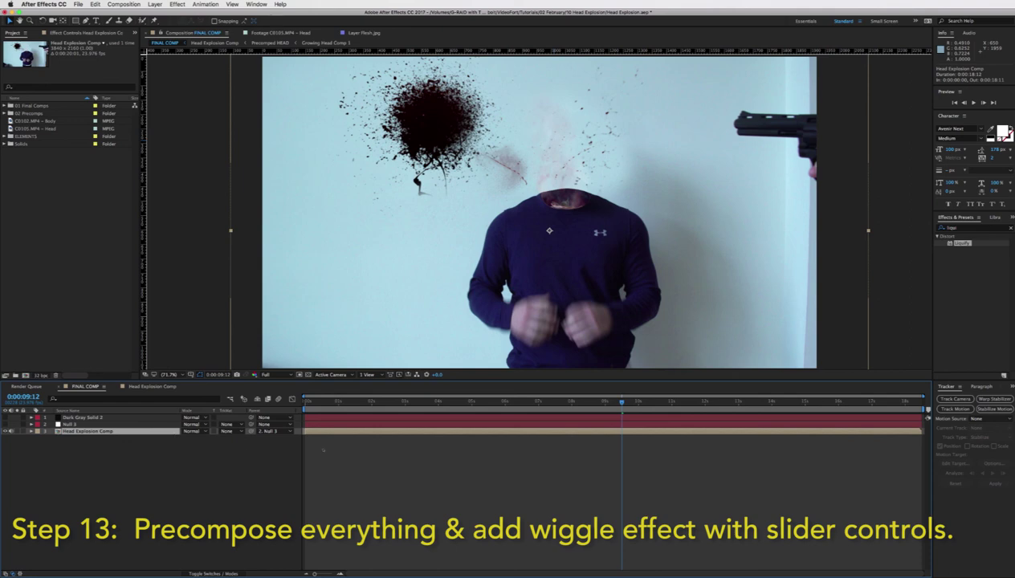
pyautogui.press('p')
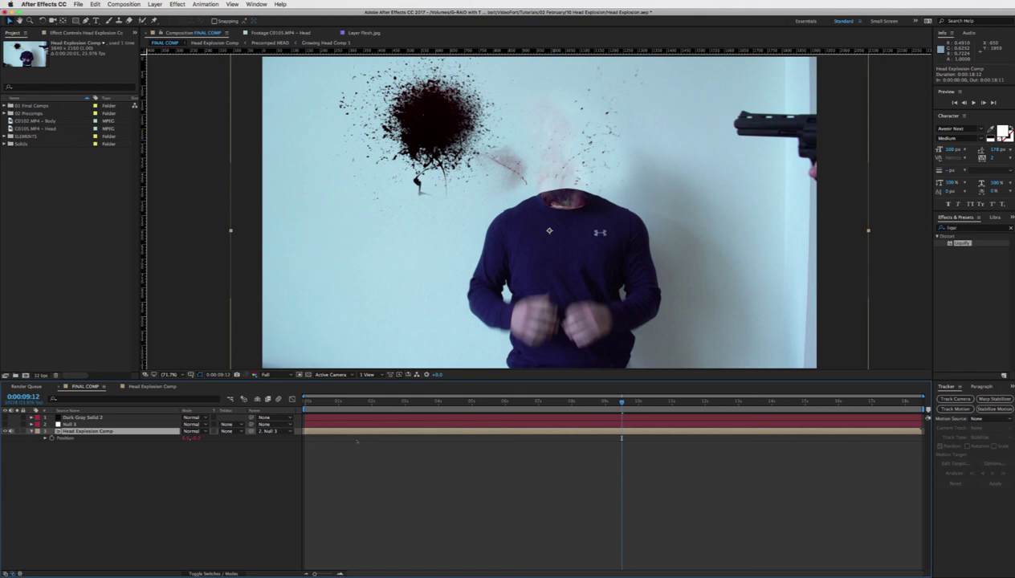
pyautogui.click(45, 439)
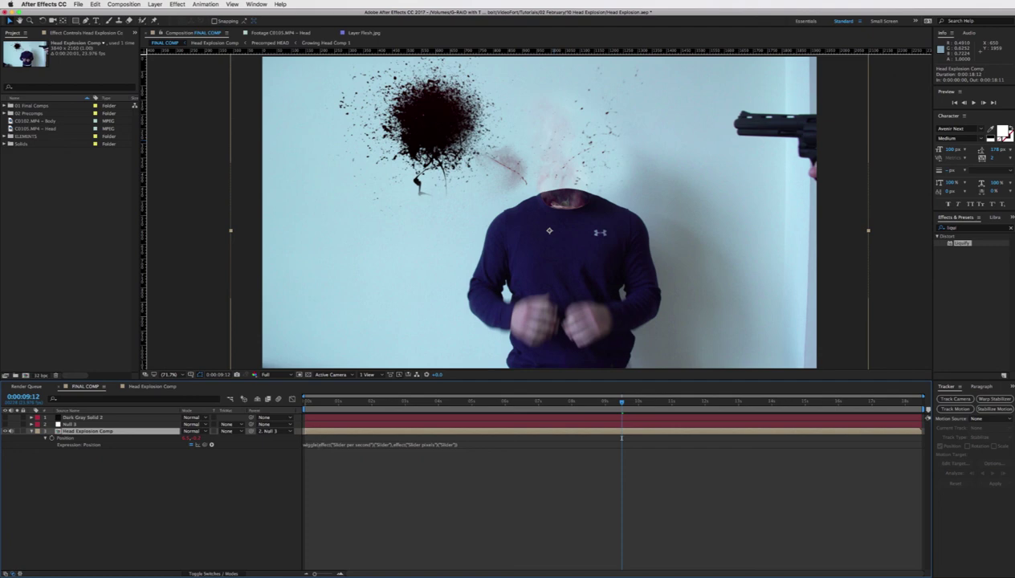
pyautogui.click(56, 33)
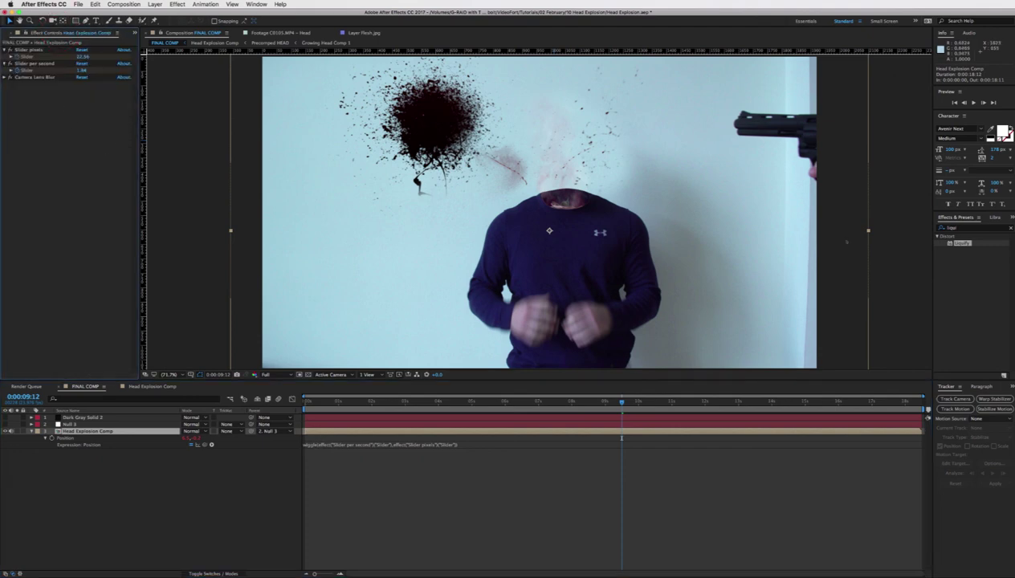
# Look up the Slider Control effect and trace the wiggle expression's values to Slider per second and Slider pixels.
pyautogui.click(999, 227)
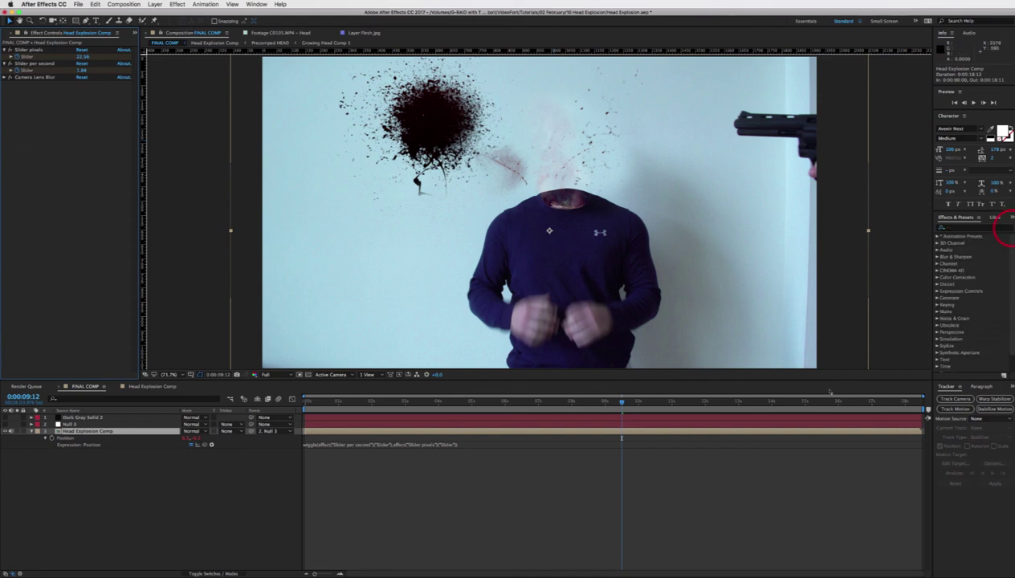
pyautogui.click(945, 227)
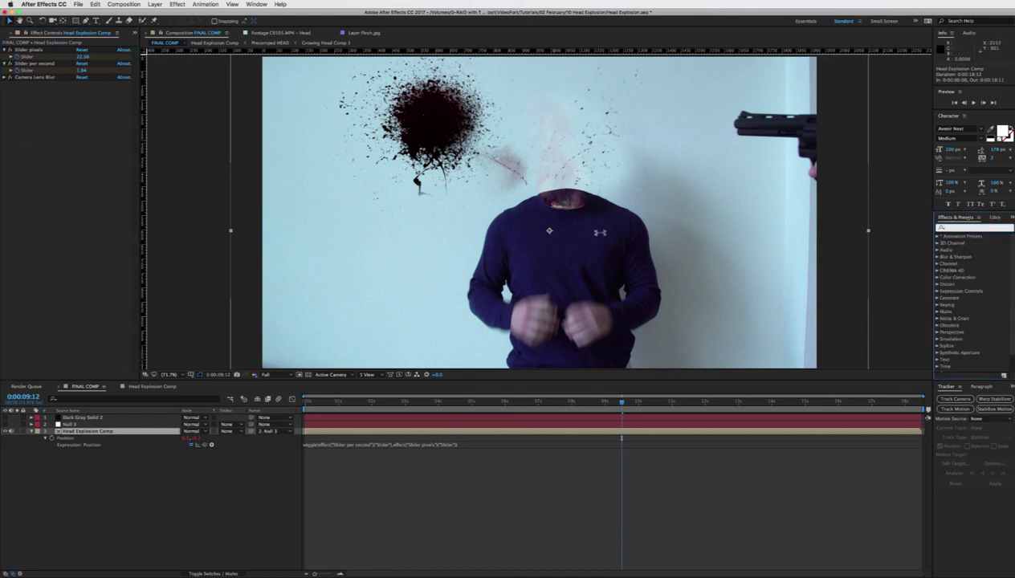
pyautogui.write('slider')
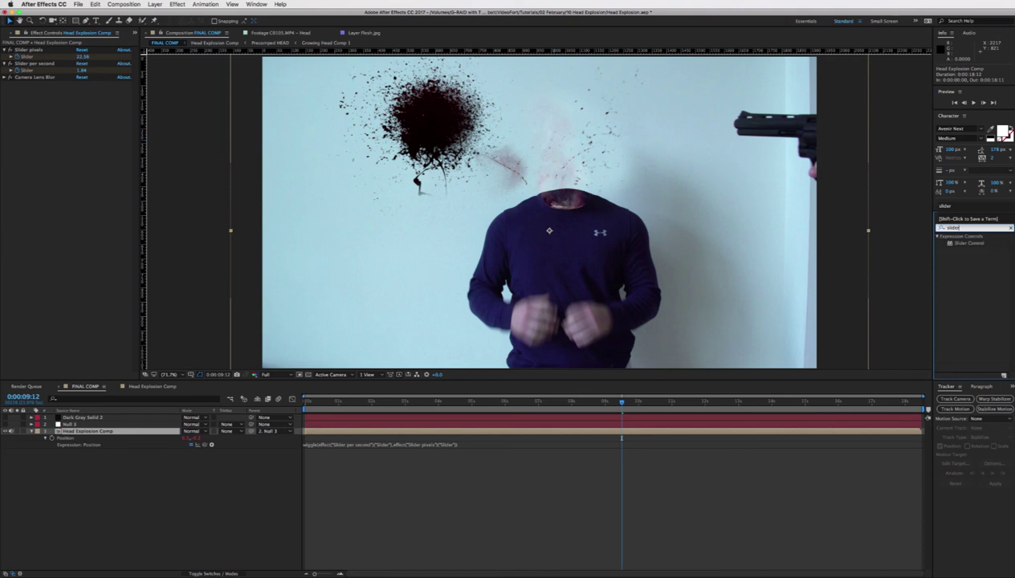
pyautogui.moveTo(968, 242)
pyautogui.mouseDown()
pyautogui.moveTo(382, 226)
pyautogui.moveTo(71, 94)
pyautogui.moveTo(964, 243)
pyautogui.mouseUp()
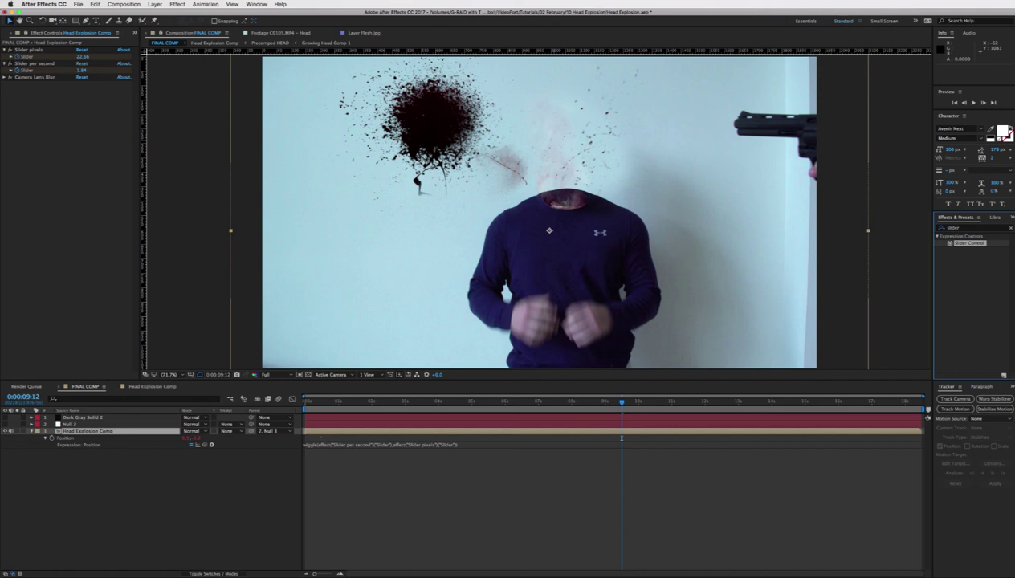
pyautogui.moveTo(205, 444); pyautogui.dragTo(30, 73)
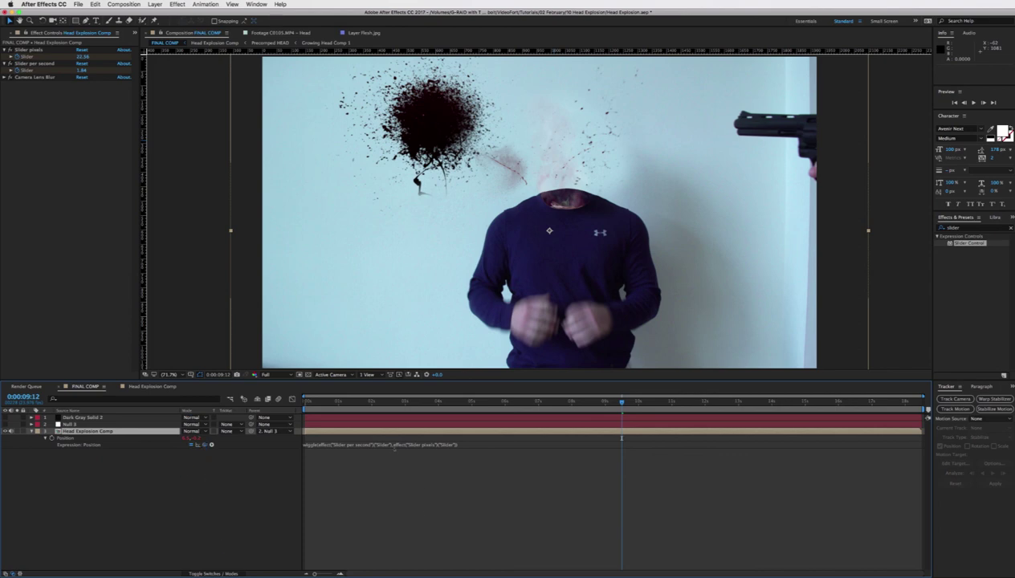
pyautogui.moveTo(204, 443); pyautogui.dragTo(27, 56)
# Reveal Head Explosion Comp's keyframed properties and preview the shake between 0:00:04:11 and 0:00:07:12.
pyautogui.click(497, 431)
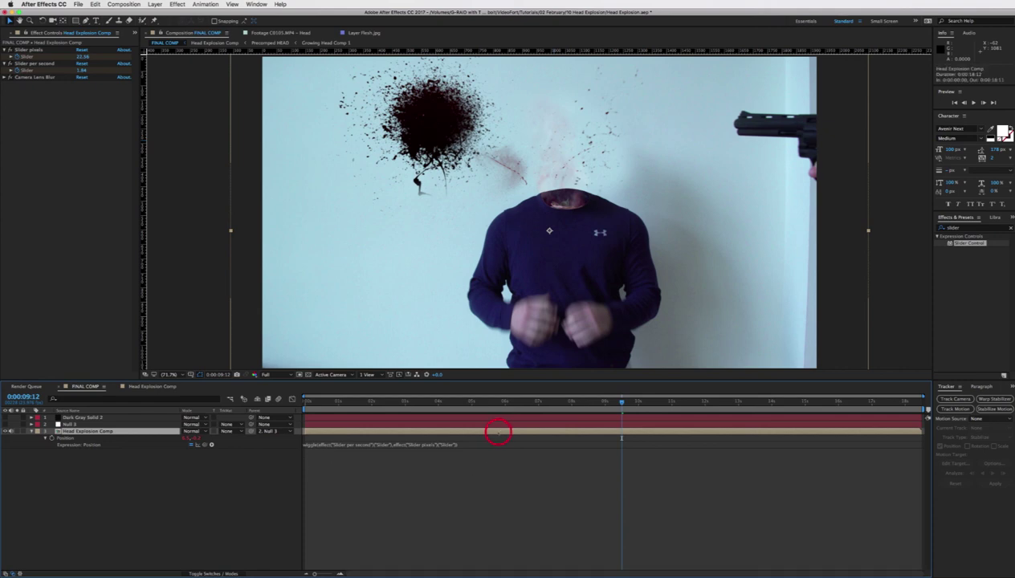
pyautogui.press('u')
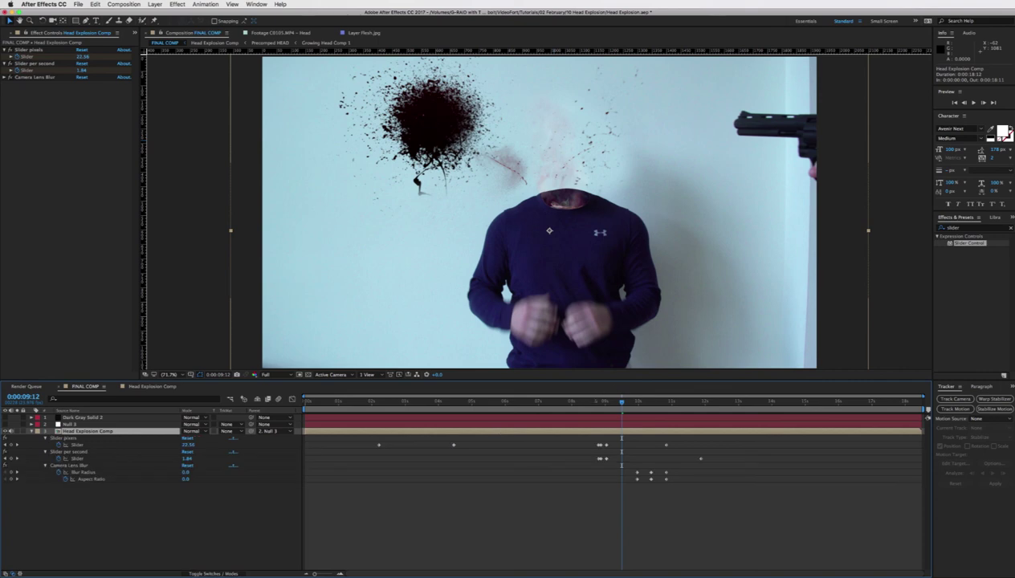
pyautogui.moveTo(573, 402); pyautogui.dragTo(454, 401)
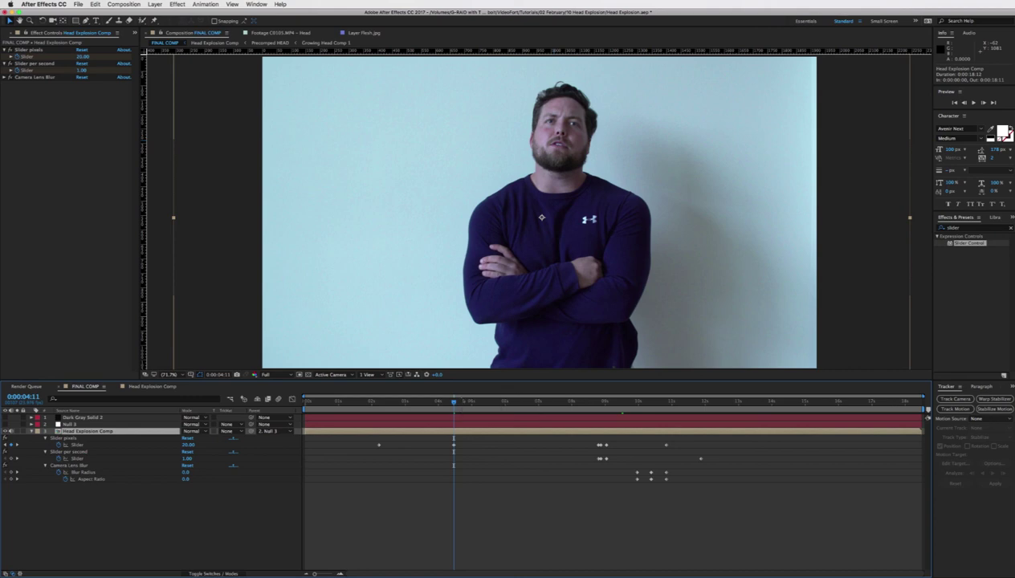
pyautogui.click(515, 401)
pyautogui.press('space')
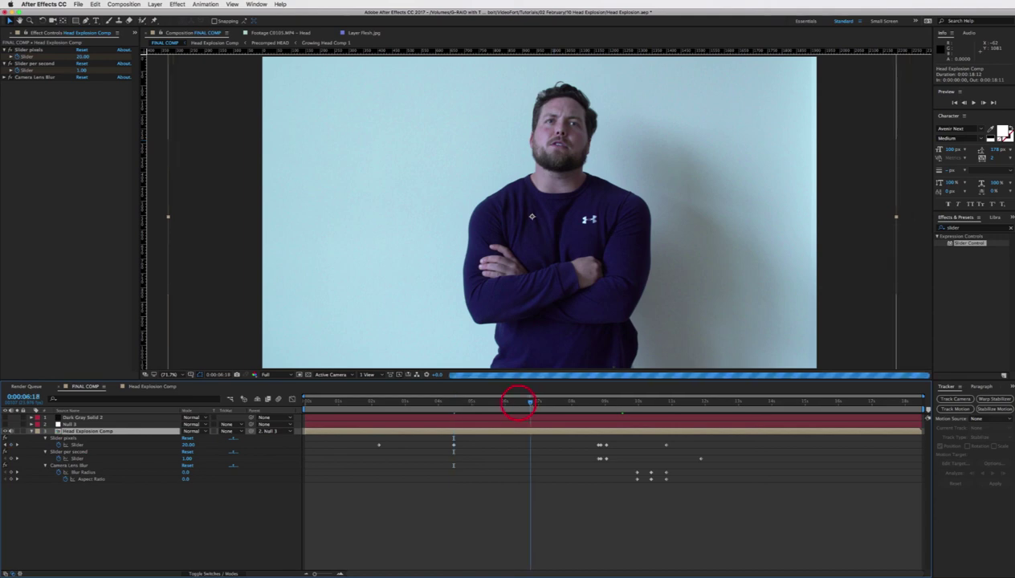
pyautogui.press('space')
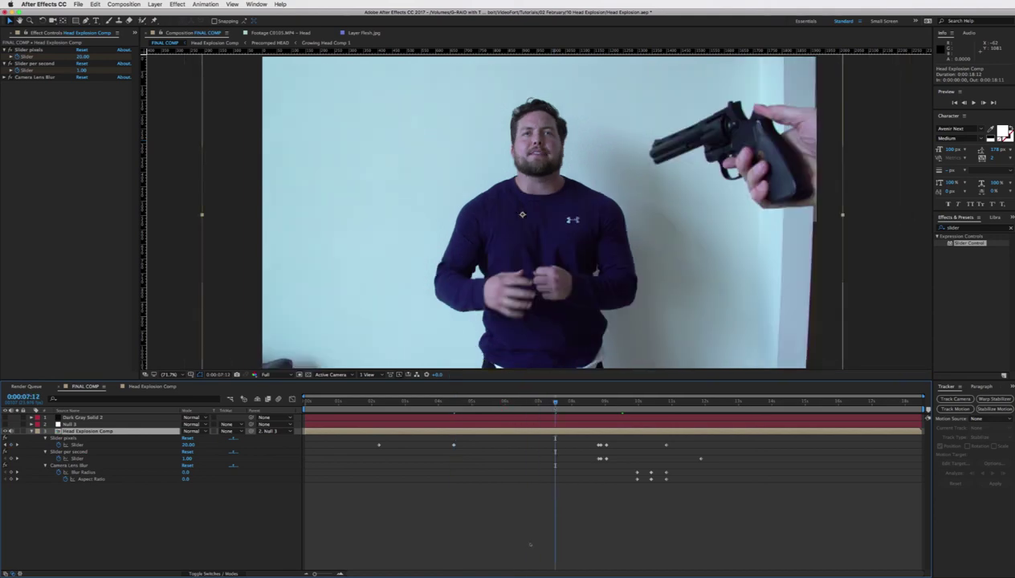
# Review the composition settings of FINAL COMP and dismiss them without changes.
pyautogui.click(523, 514)
pyautogui.click(124, 4)
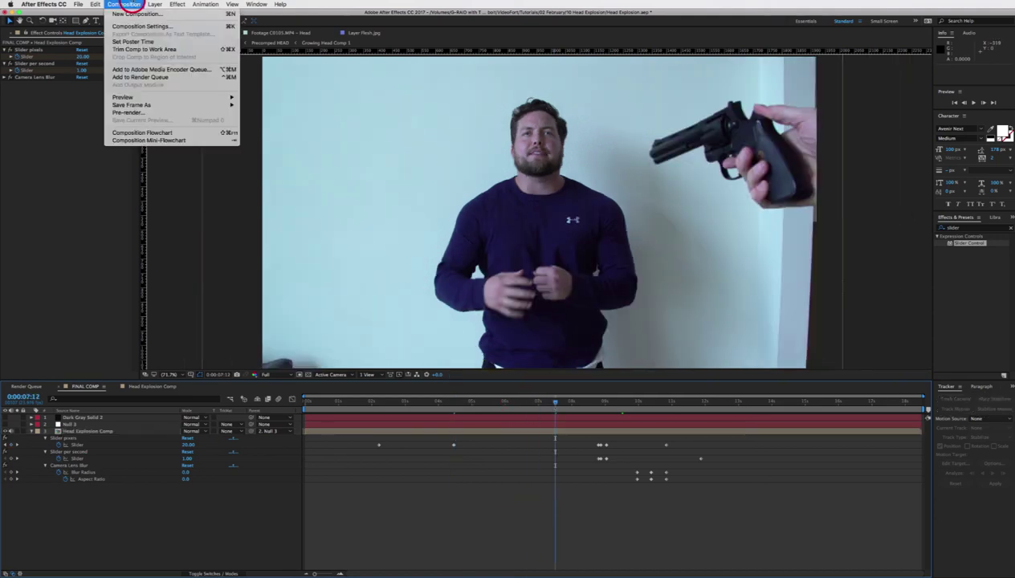
pyautogui.click(124, 4)
pyautogui.click(124, 4)
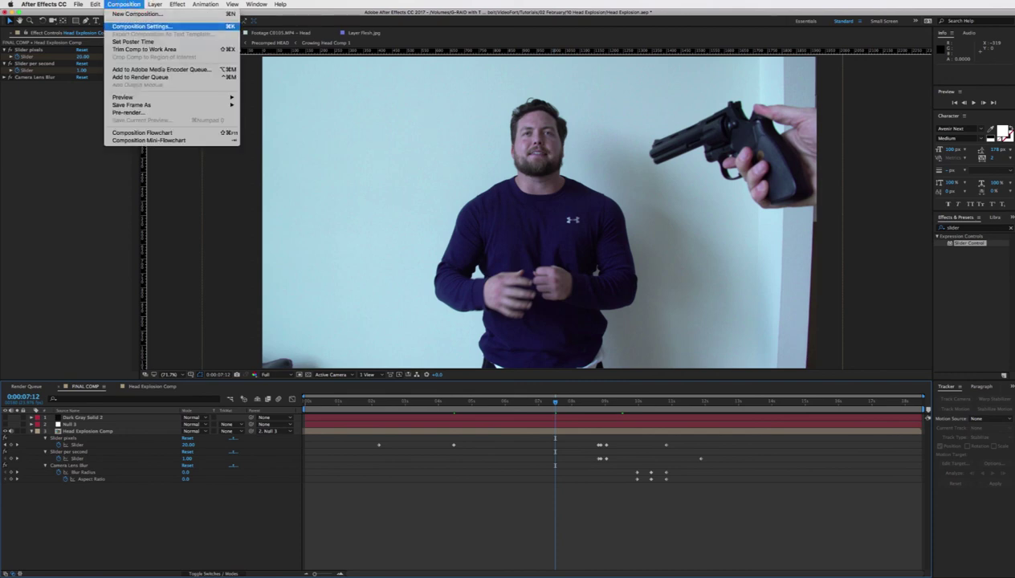
pyautogui.click(132, 27)
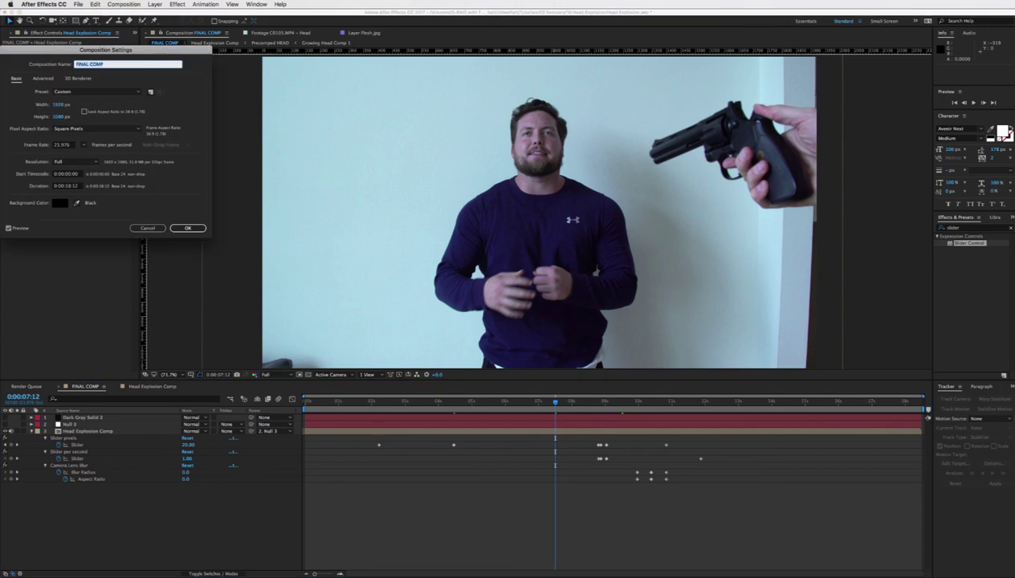
pyautogui.click(148, 228)
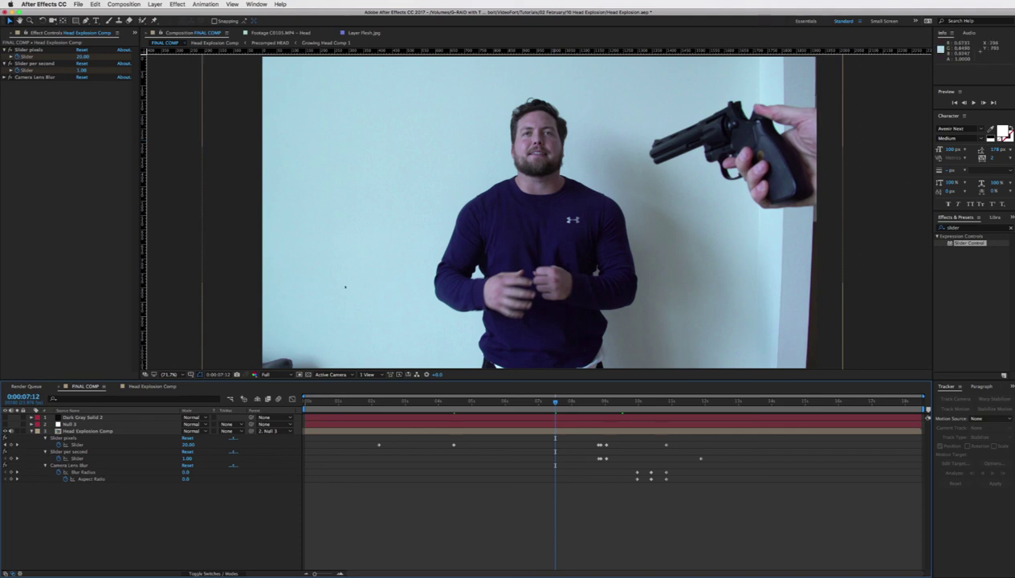
# Preview the null's camera move and Head Explosion Comp's shake around the gunshot at 0:00:08:19.
pyautogui.press('space')
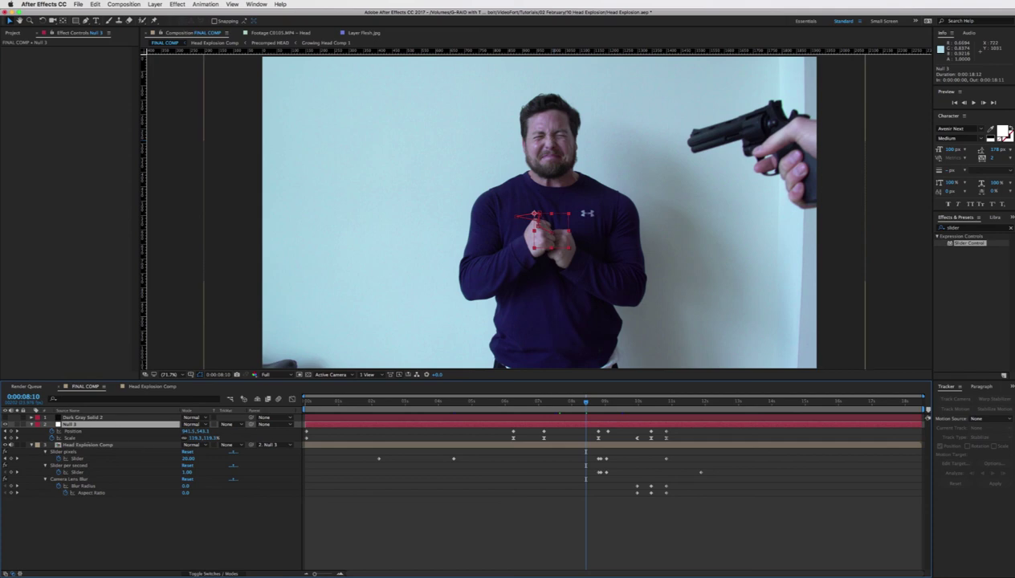
pyautogui.press('space')
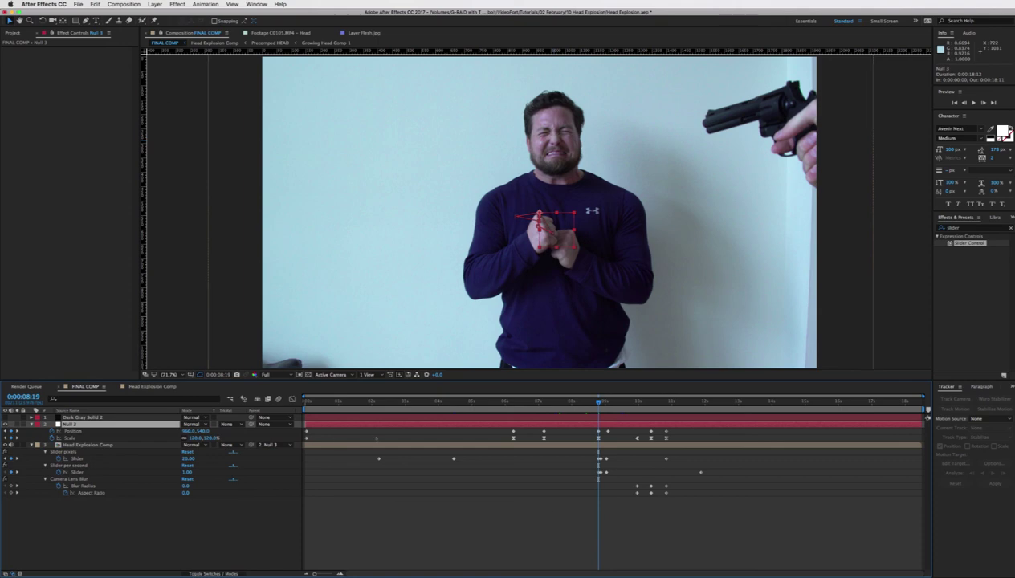
pyautogui.click(374, 443)
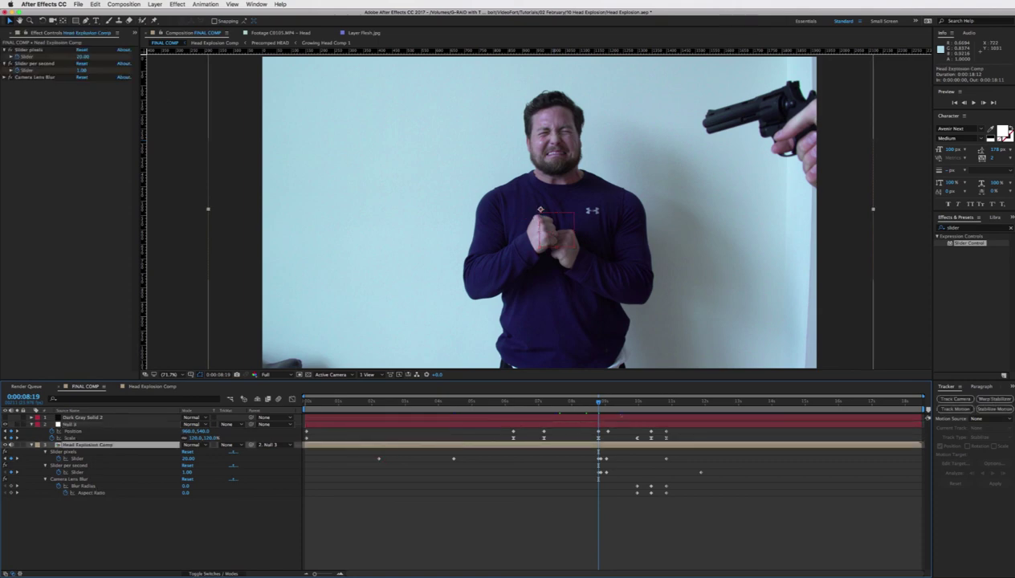
pyautogui.moveTo(598, 401); pyautogui.dragTo(606, 401)
pyautogui.press('space')
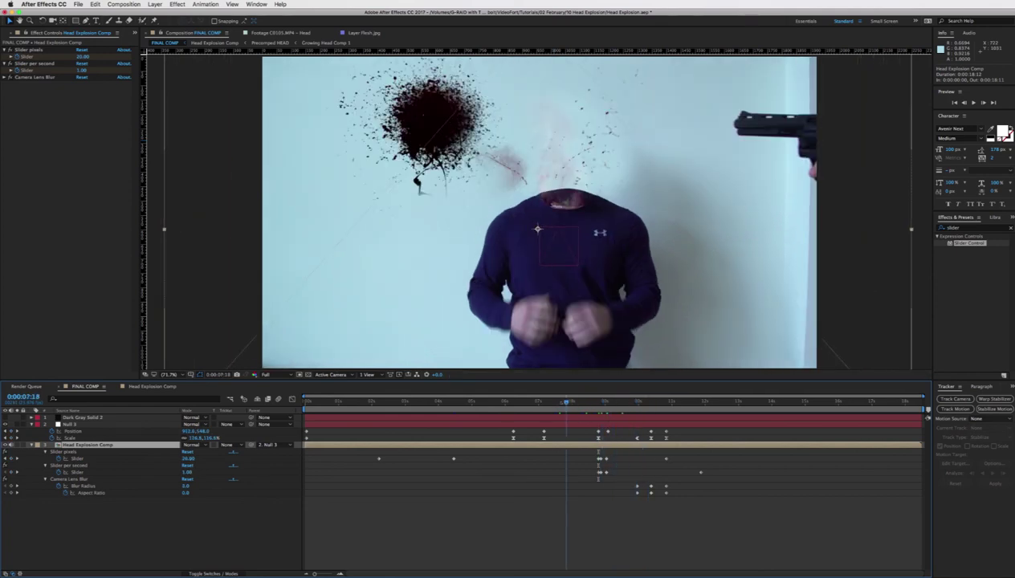
pyautogui.press('space')
pyautogui.press('space')
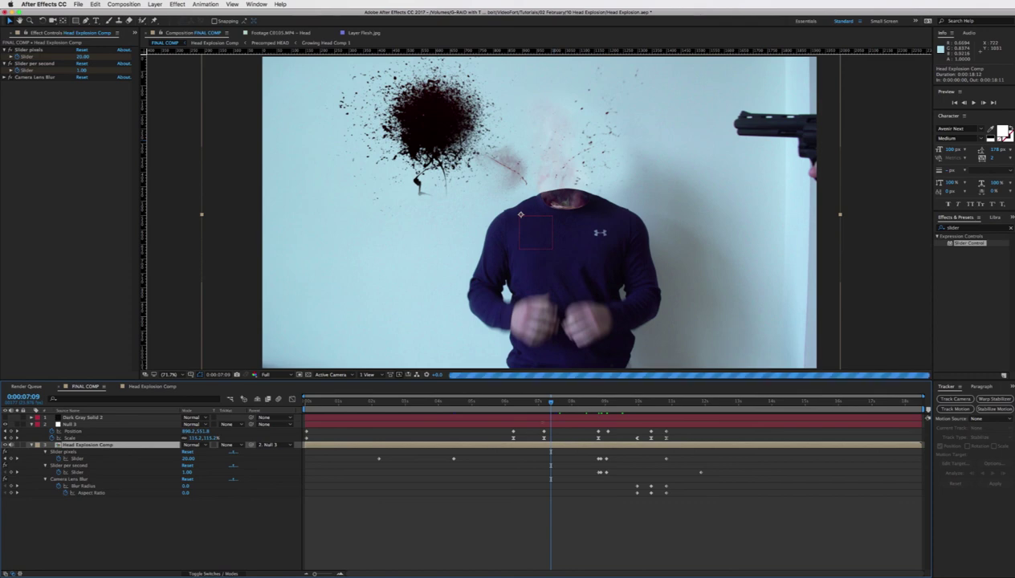
# Compare the null's Position and Scale keyframes with the expression-driven Position of Head Explosion Comp.
pyautogui.click(521, 423)
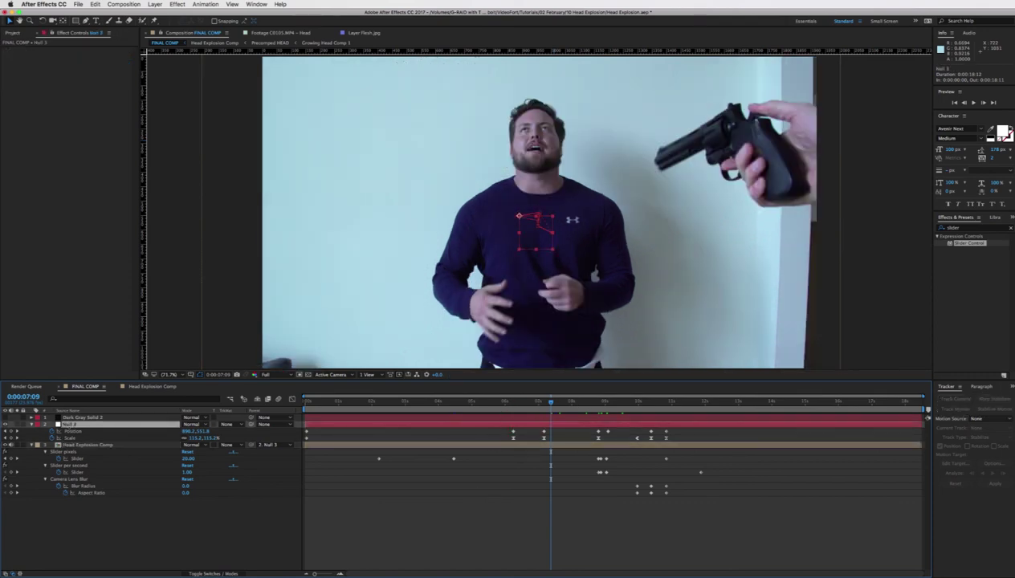
pyautogui.click(92, 445)
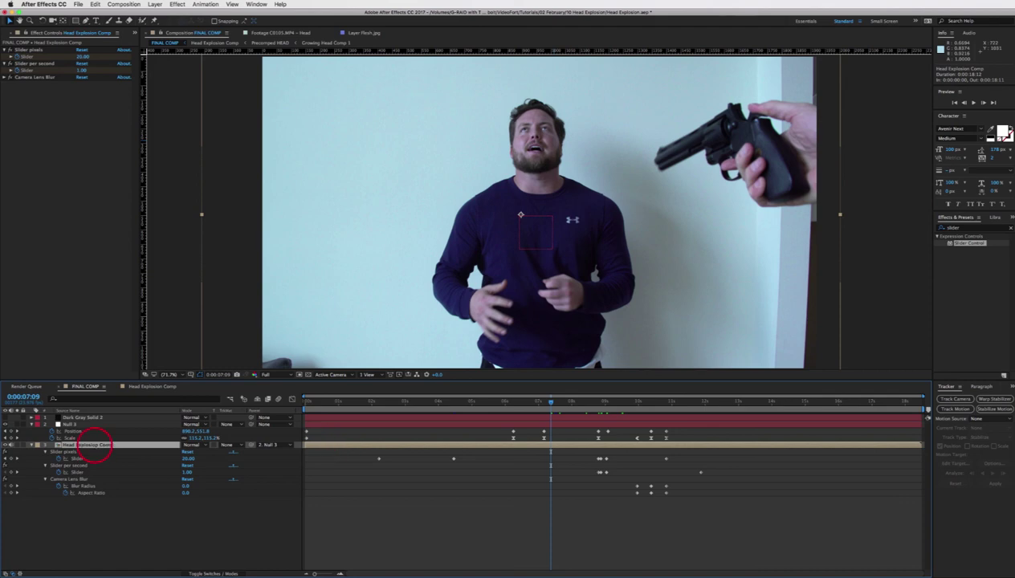
pyautogui.press('p')
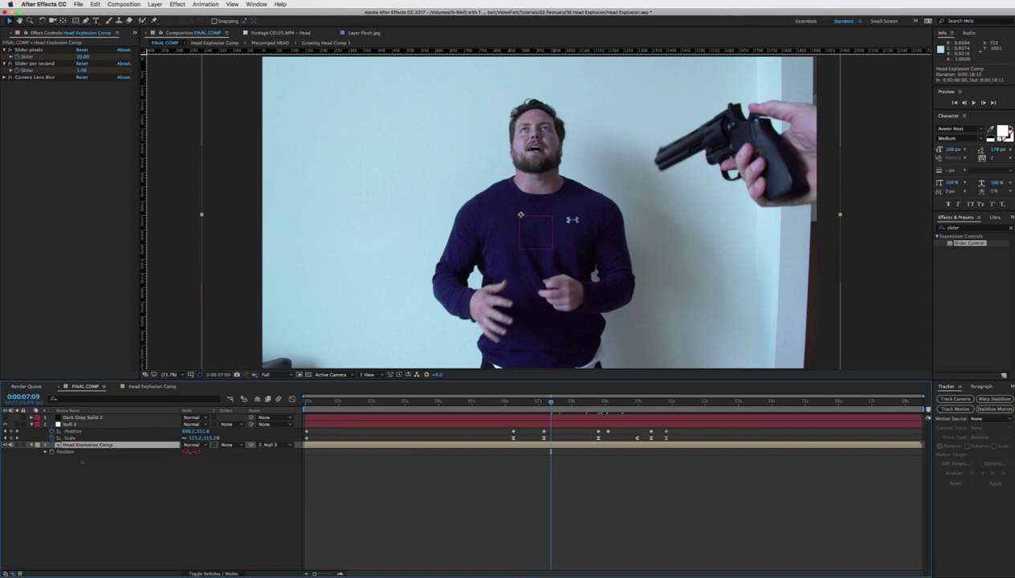
pyautogui.click(68, 424)
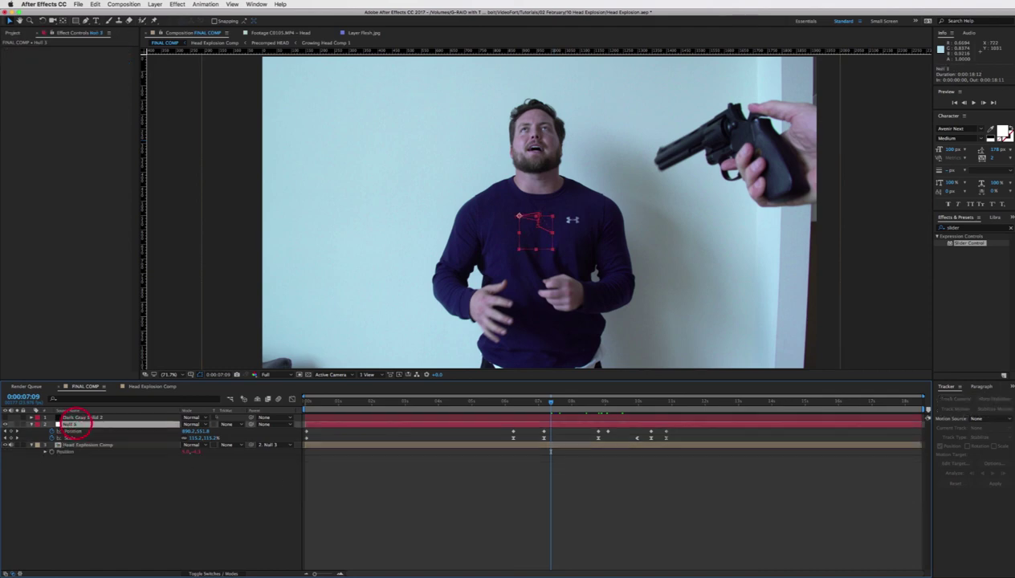
# Follow the null's position and scale animation from 0:00:06:07 to the muzzle flash at 0:00:08:20.
pyautogui.moveTo(550, 401); pyautogui.dragTo(515, 401)
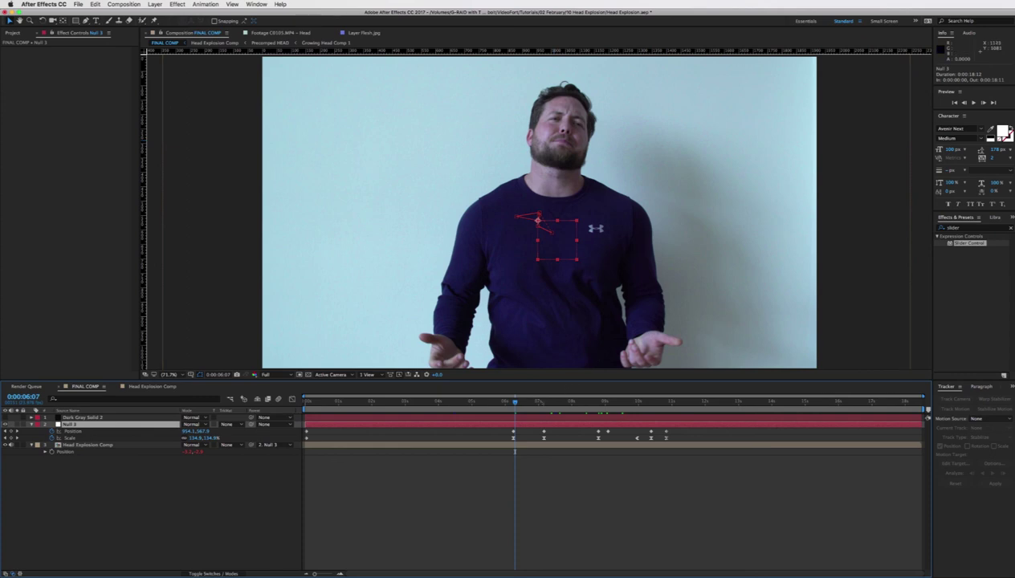
pyautogui.click(538, 401)
pyautogui.click(596, 402)
# Turn on the Dark Gray Solid 2 vignette, check its oval mask over the frame and deselect it.
pyautogui.click(96, 418)
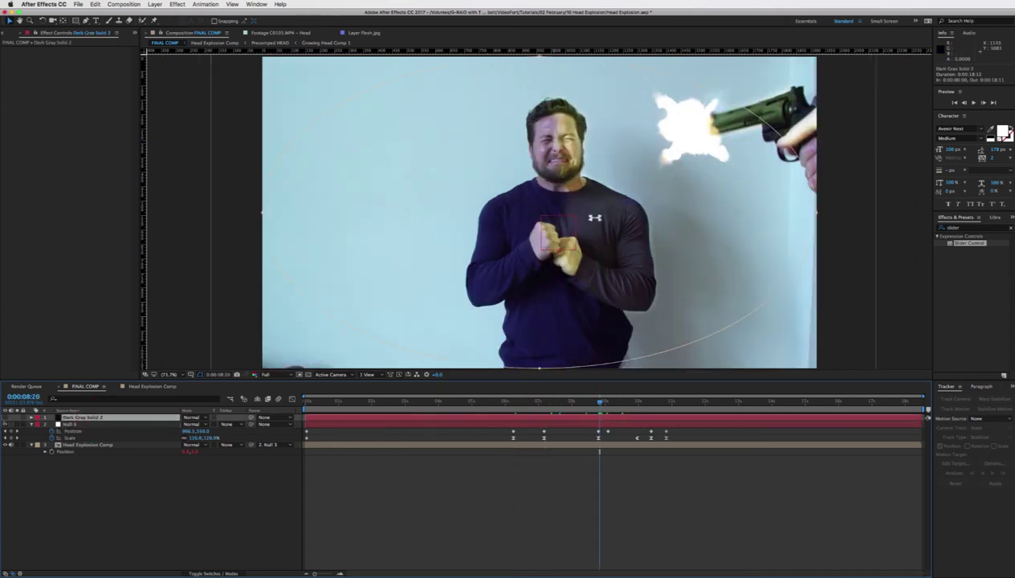
pyautogui.click(728, 473)
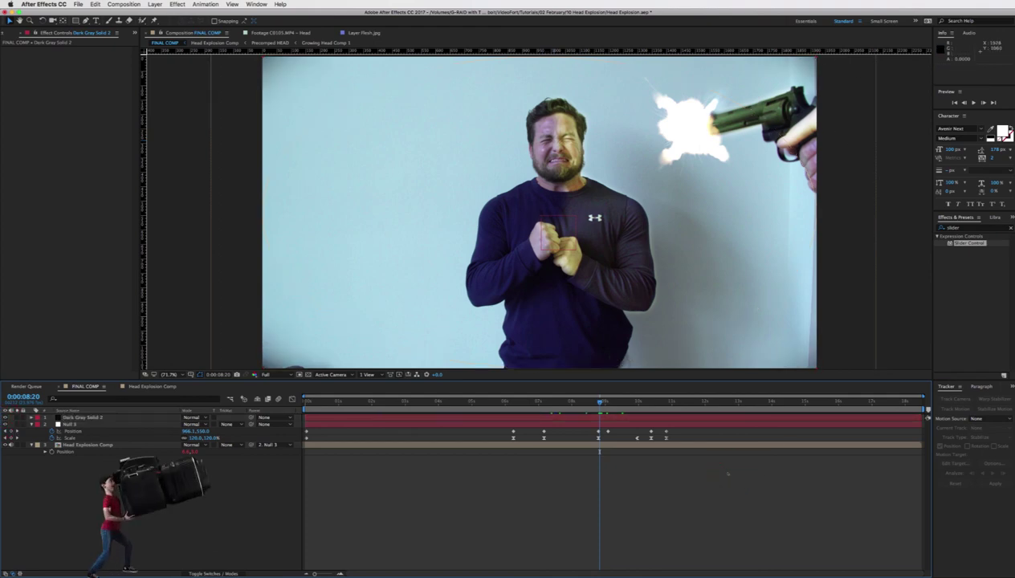